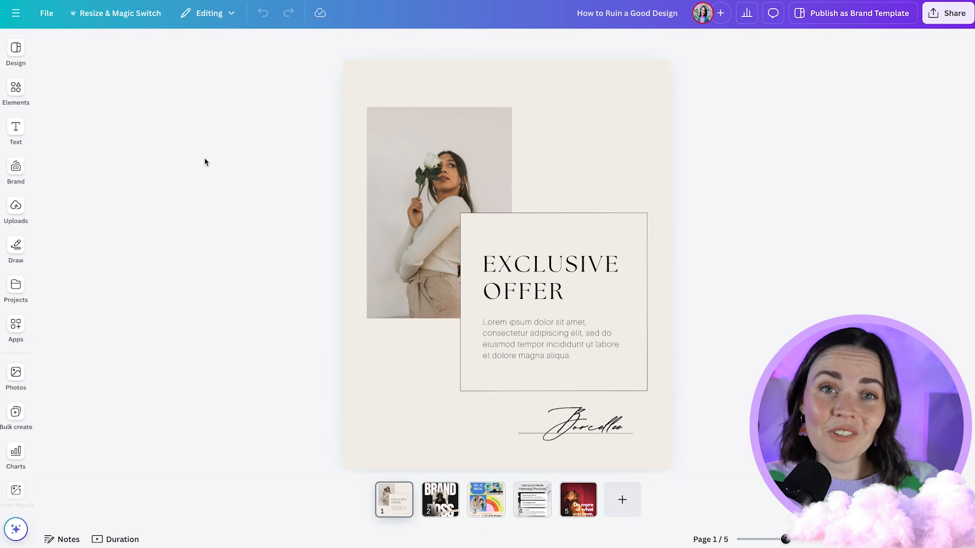
- Change the first page's background to the light purple from the White Deer brand palette
left_click(15, 171)
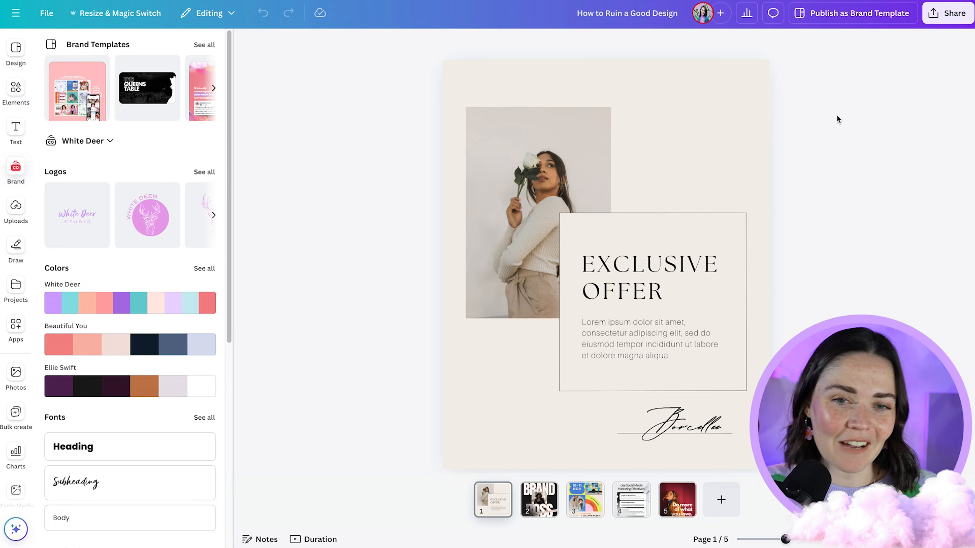
left_click(736, 128)
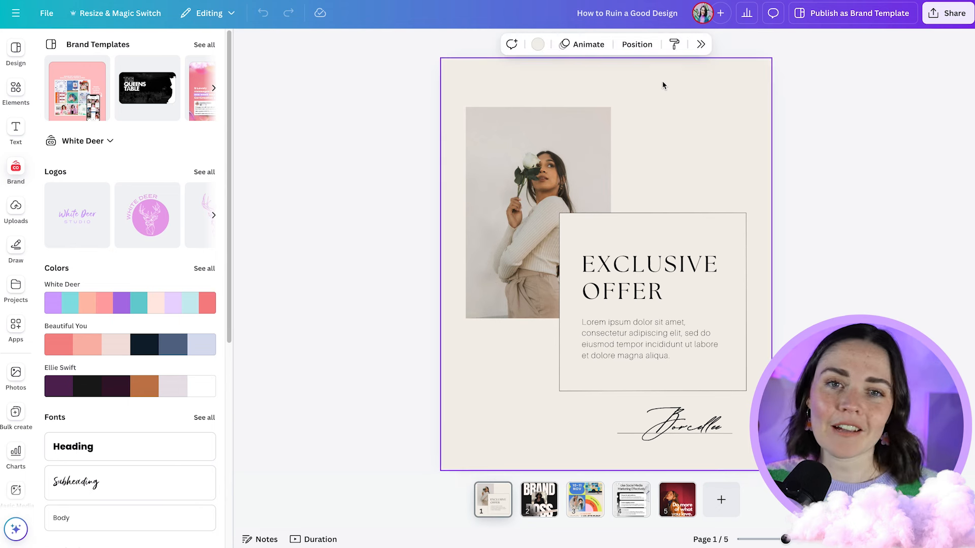
left_click(538, 46)
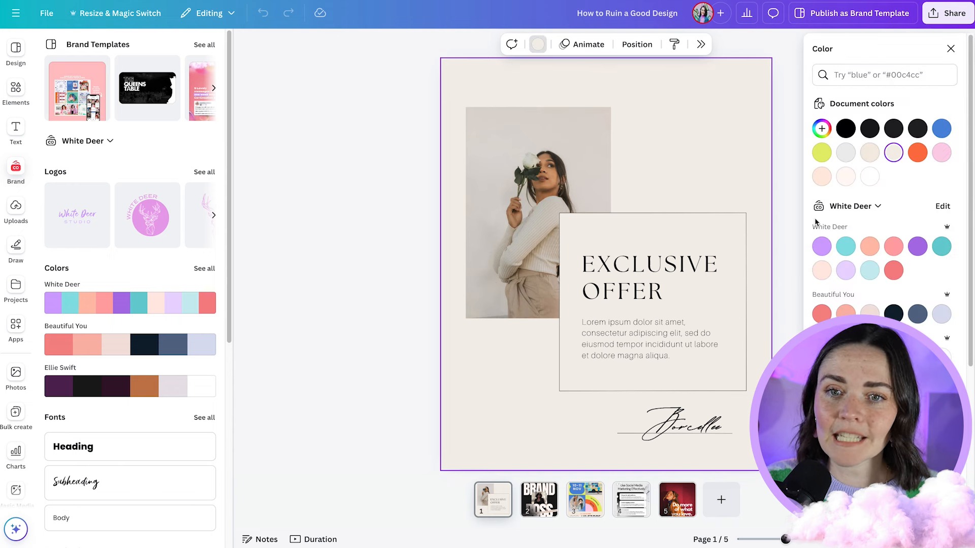
left_click(821, 247)
left_click(339, 213)
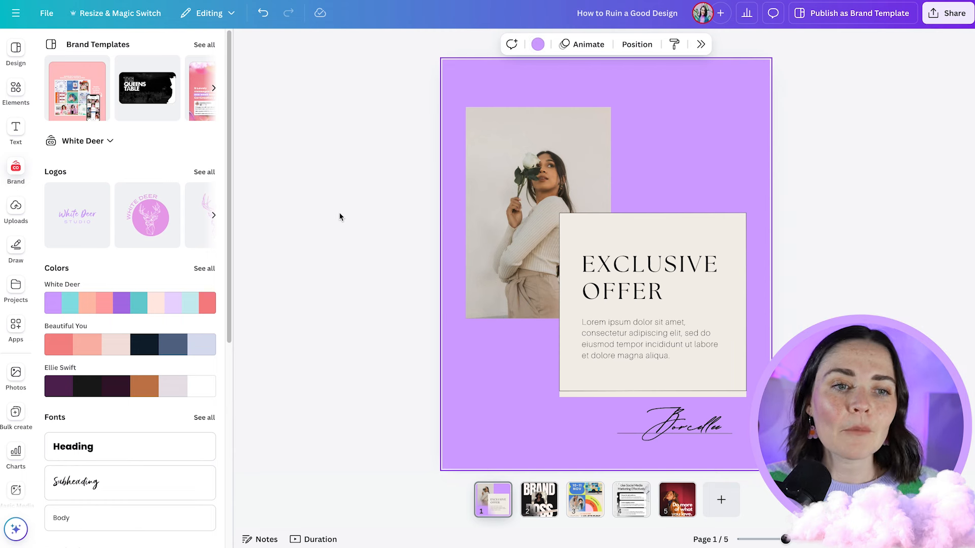
- Fill the flyer's photo frame with the colourful staircase portrait from the photoshoot folder, and replace it with the yellow-top selfie
scroll(18, 362, "down", 3)
scroll(125, 349, "down", 6)
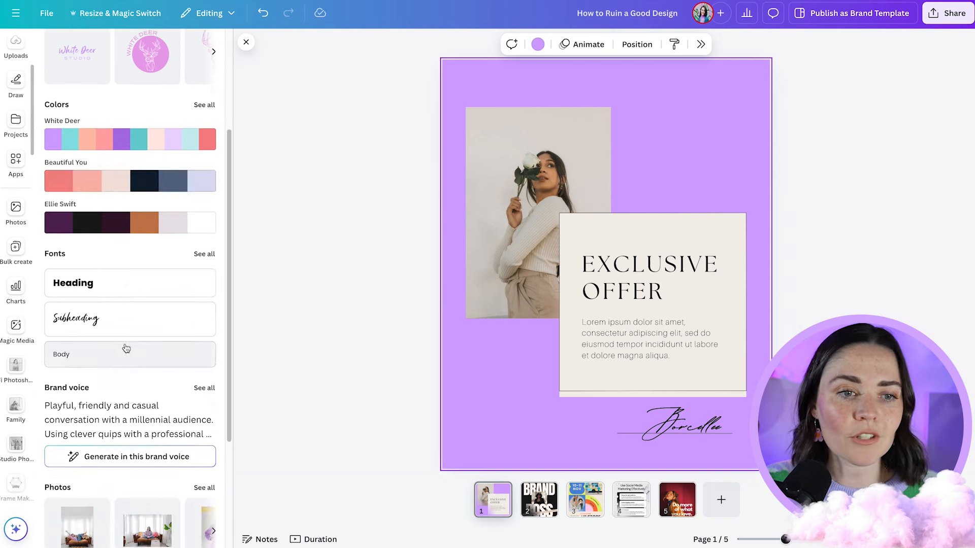
left_click(16, 365)
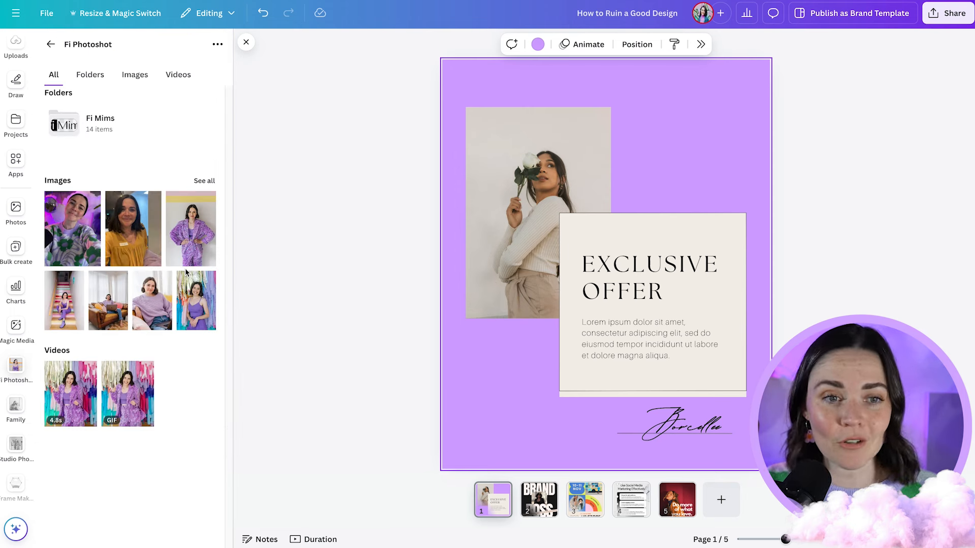
left_click_drag(66, 319, 513, 173)
left_click(861, 177)
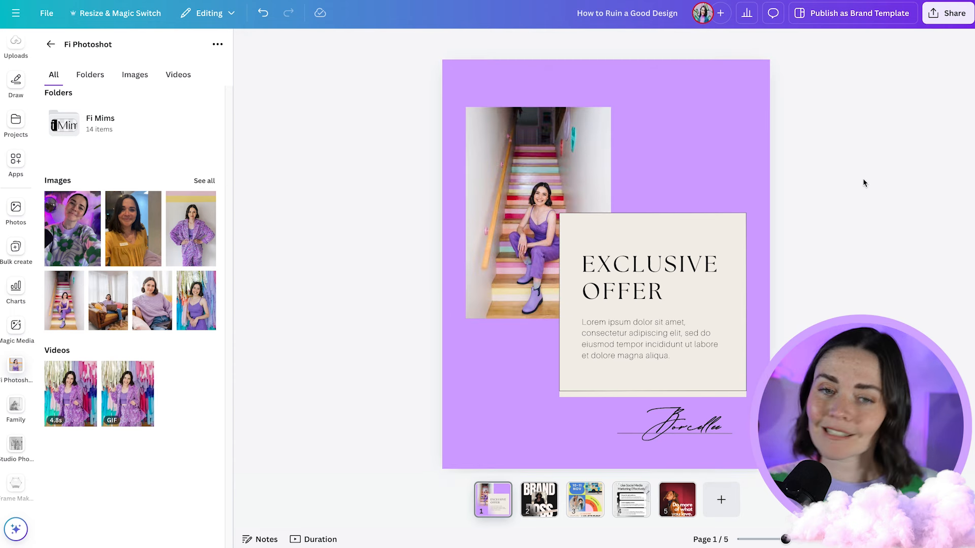
left_click_drag(133, 229, 510, 203)
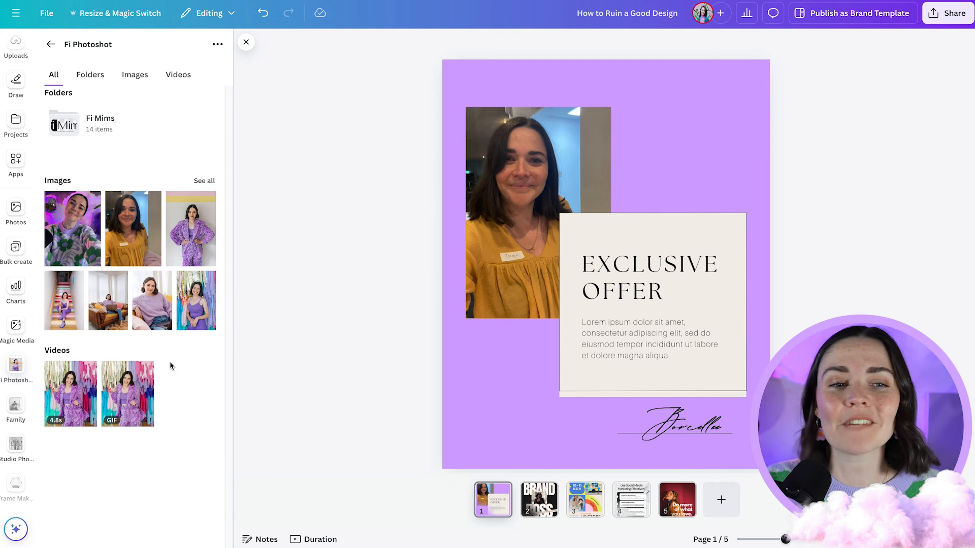
- Put the staircase portrait back in the photo frame and enlarge it within the crop around the seated woman
left_click_drag(64, 300, 513, 236)
double_click(533, 201)
left_click_drag(461, 100, 438, 34)
left_click(338, 163)
left_click(337, 163)
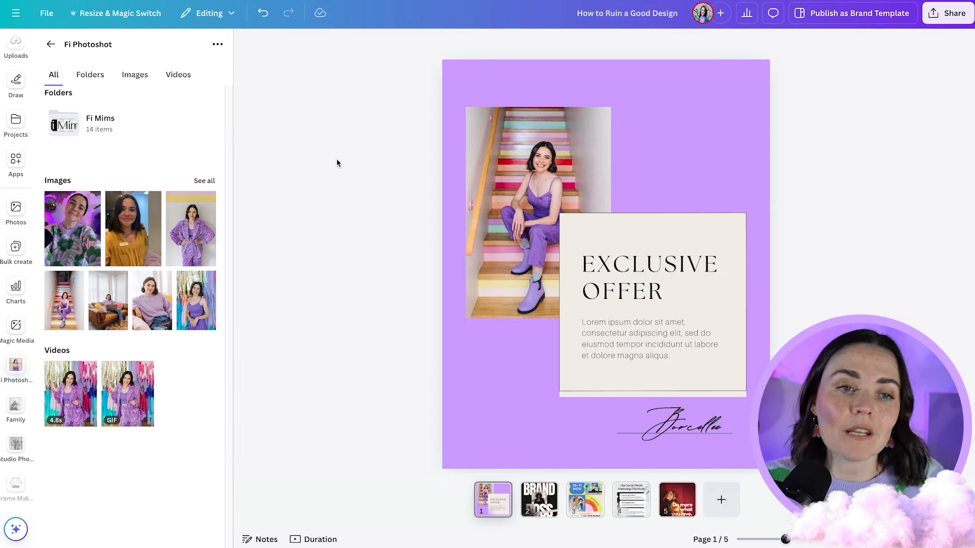
- Swap the frame's photo to the yellow-top selfie, try the purple-lit selfie, and settle on the yellow-top one
left_click_drag(145, 216, 510, 219)
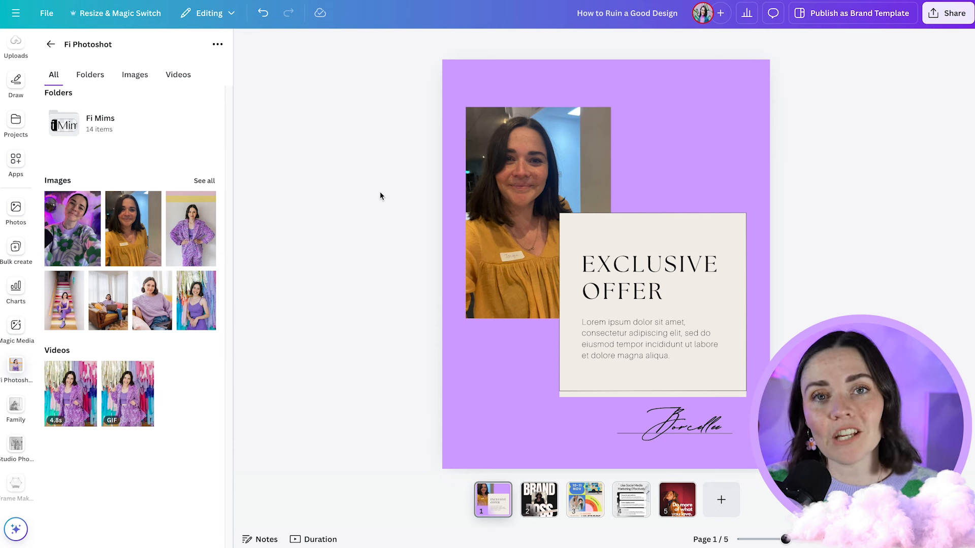
left_click_drag(72, 229, 531, 234)
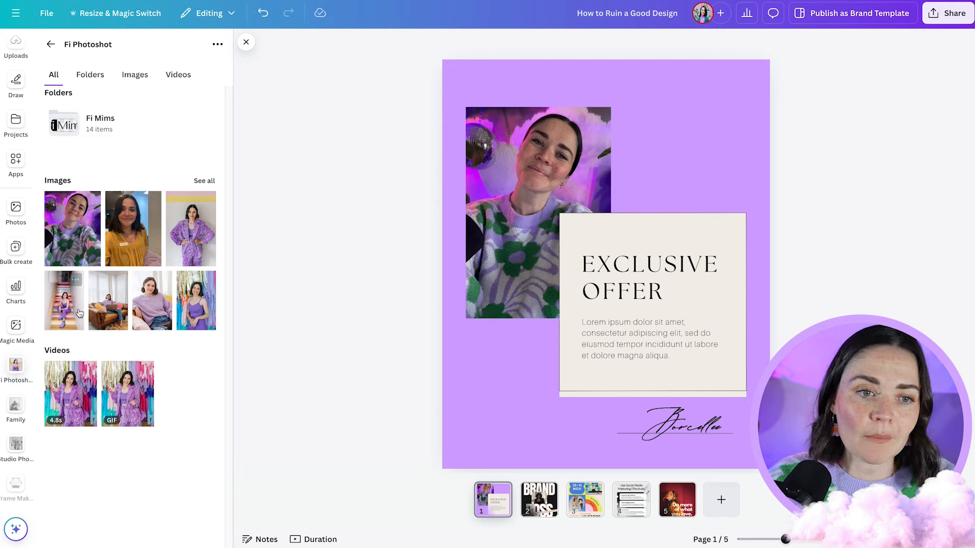
left_click_drag(133, 228, 565, 173)
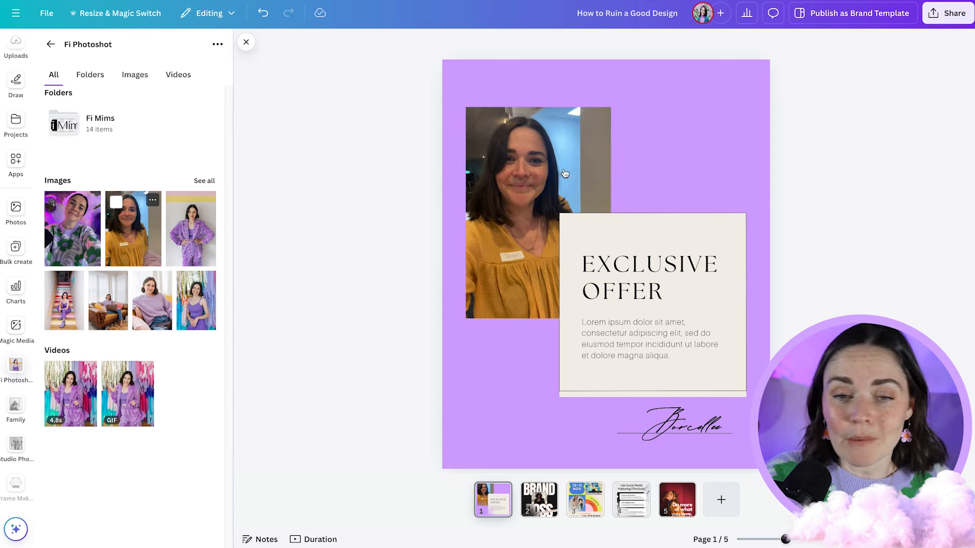
- Recolour the rectangle behind the offer text with the darker purple from the White Deer brand palette
left_click(572, 223)
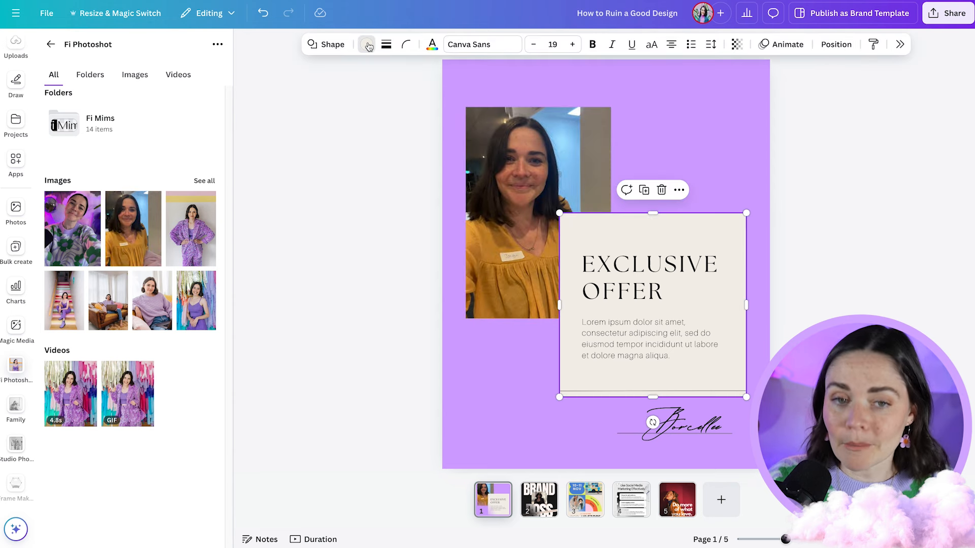
left_click(367, 44)
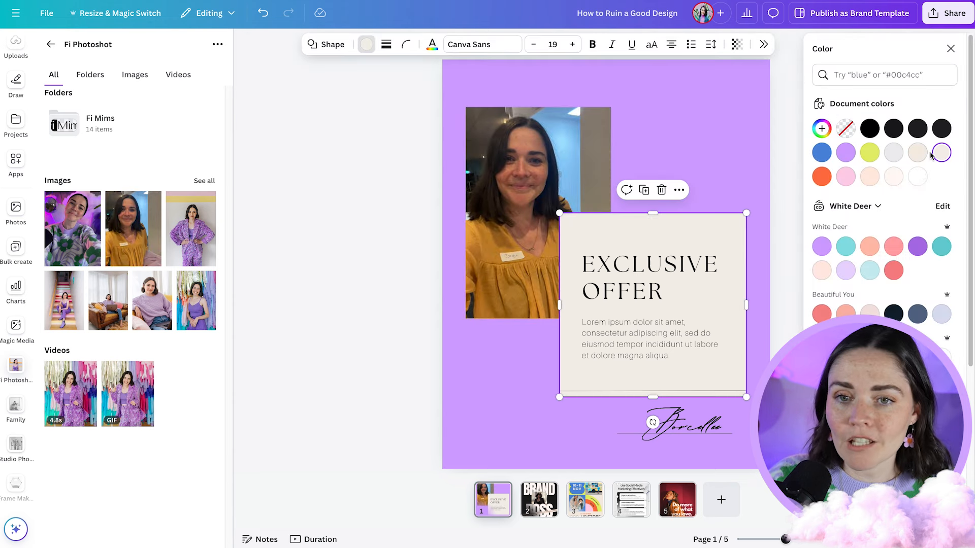
left_click(870, 247)
left_click(917, 247)
- Change the EXCLUSIVE OFFER heading's font to the bold Poppins from the White Deer brand fonts
left_click(584, 266)
left_click(440, 47)
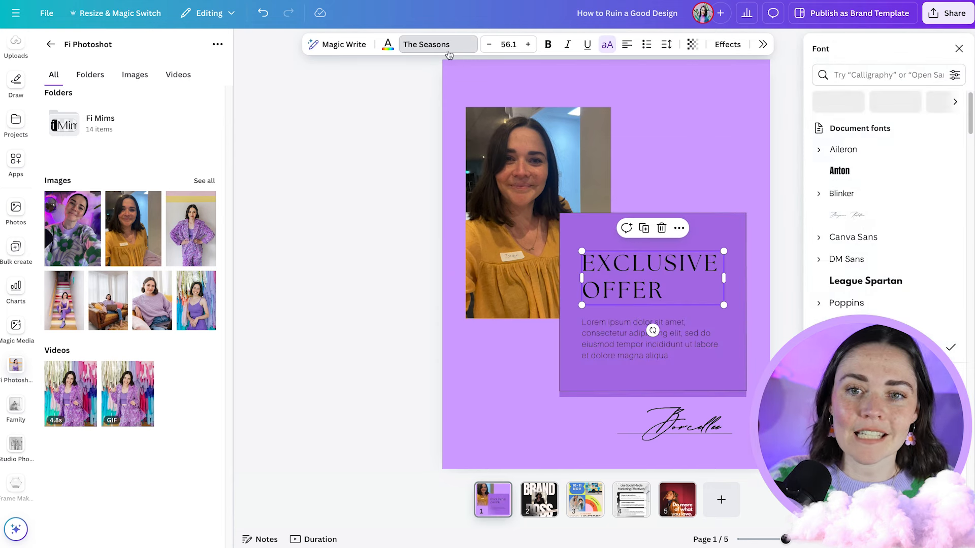
scroll(881, 291, "down", 2)
scroll(889, 285, "down", 8)
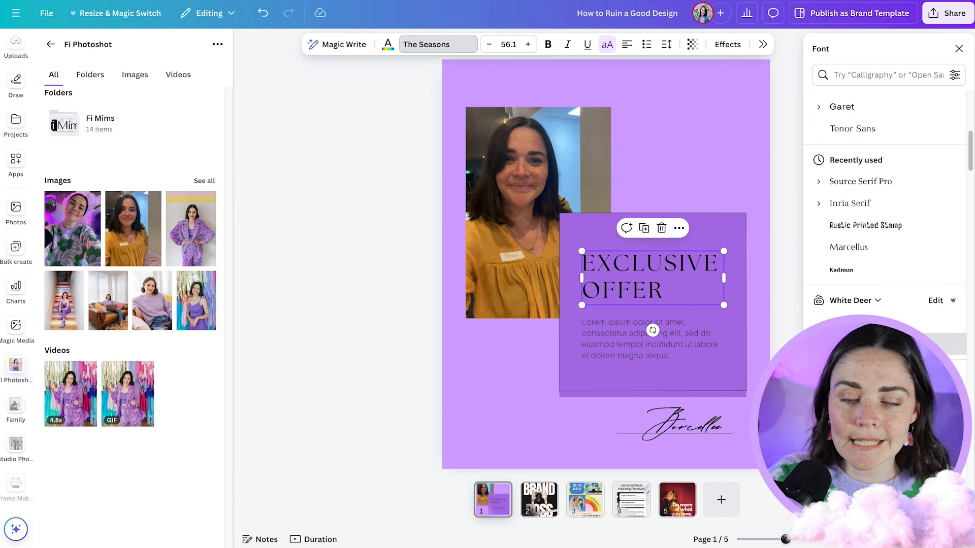
left_click(873, 344)
scroll(873, 343, "down", 4)
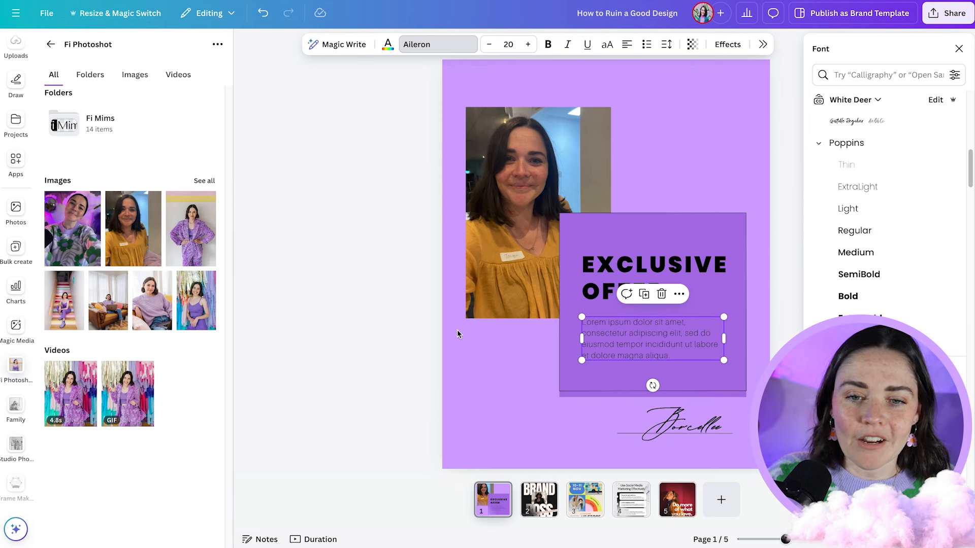
left_click(386, 336)
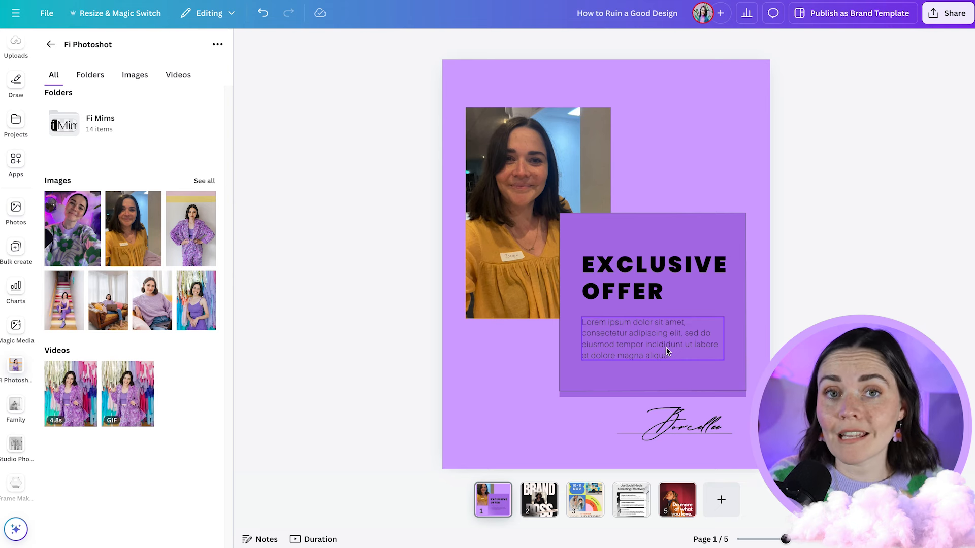
- Try bold, white formatting on the lorem ipsum paragraph in the offer box, and undo both changes
left_click(675, 339)
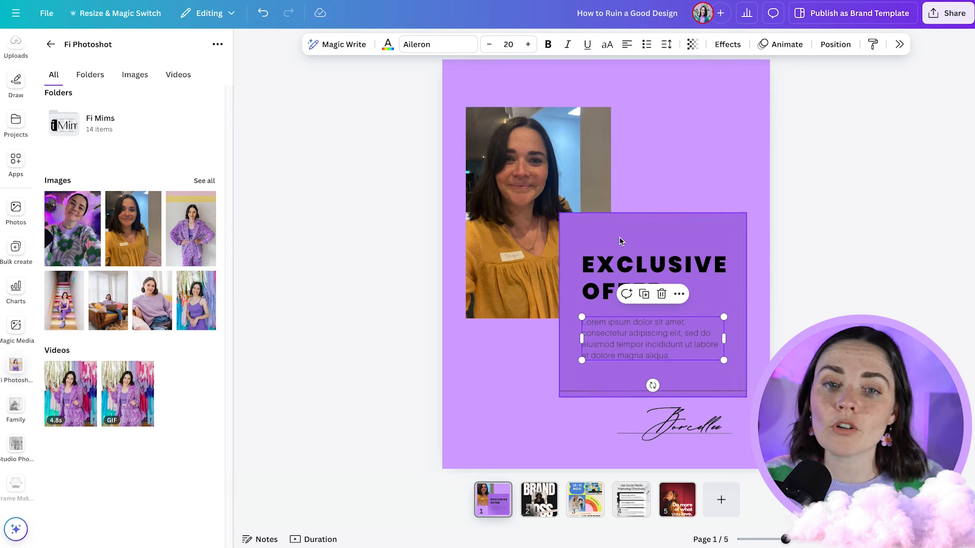
scroll(624, 345, "up", 3)
scroll(624, 345, "up", 3)
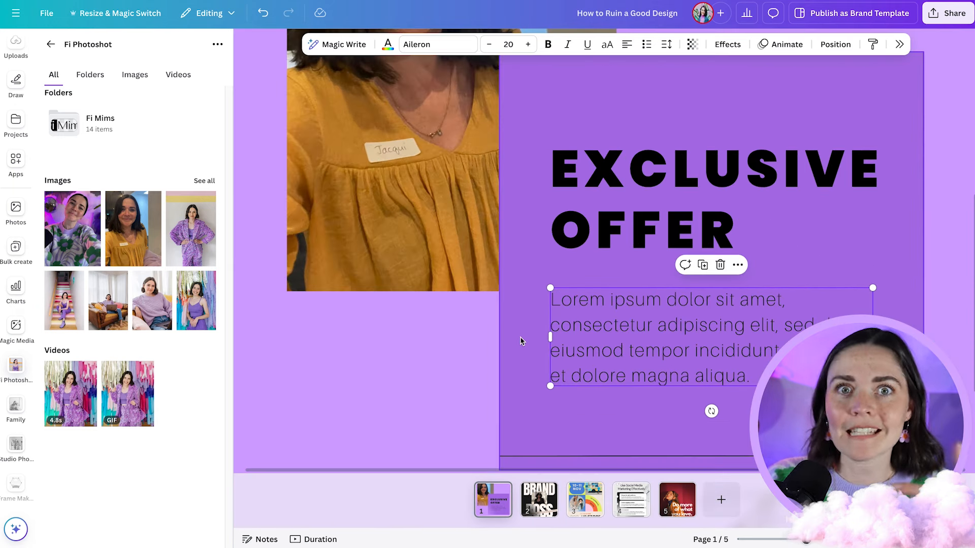
scroll(619, 344, "down", 3)
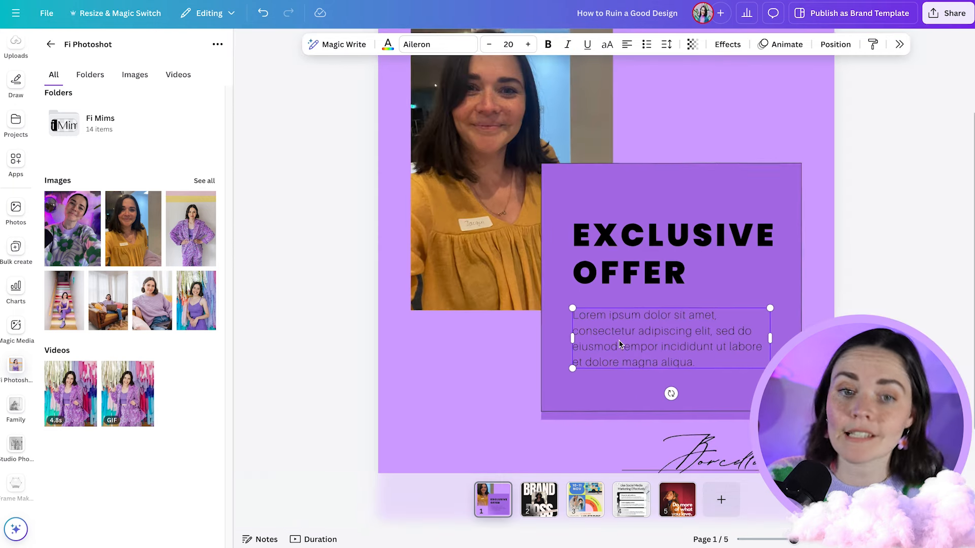
left_click(548, 44)
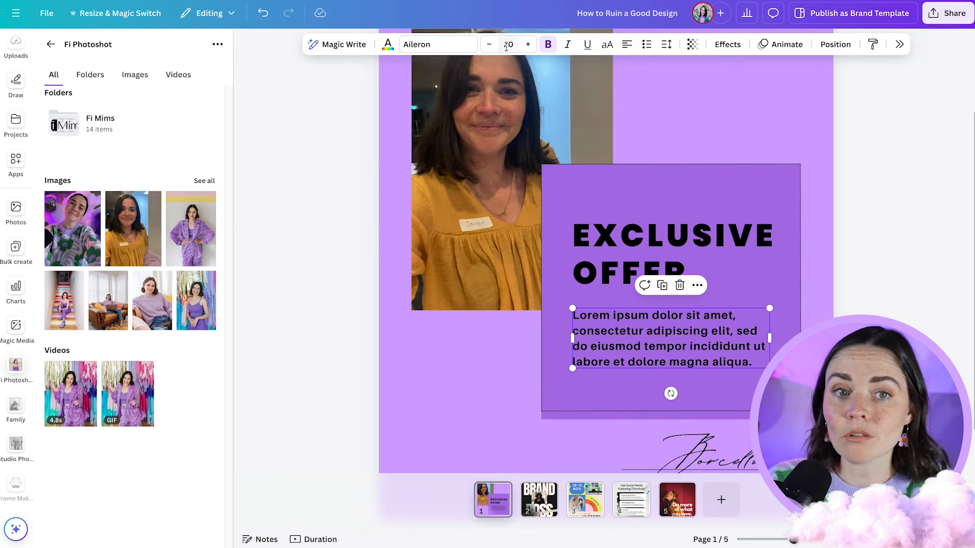
left_click(388, 45)
left_click(894, 178)
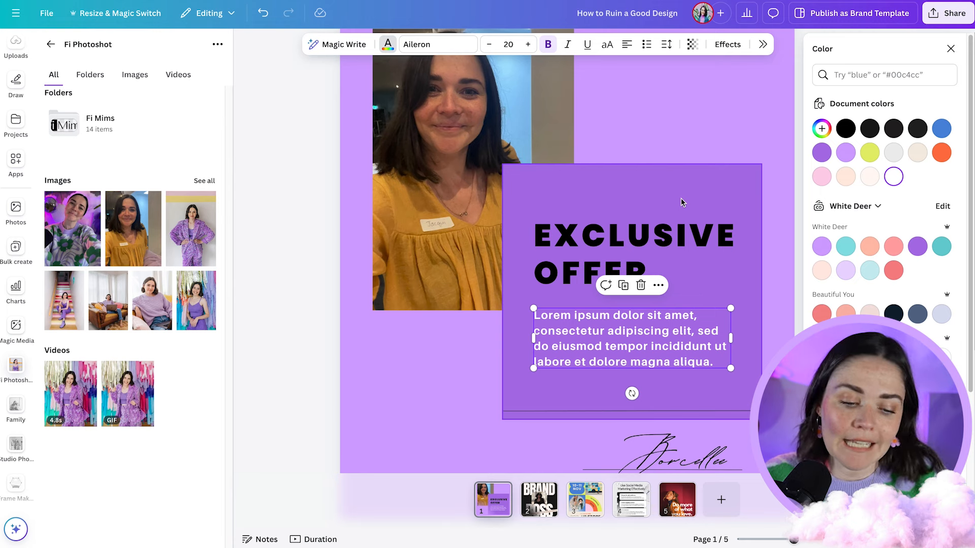
key("ctrl+z")
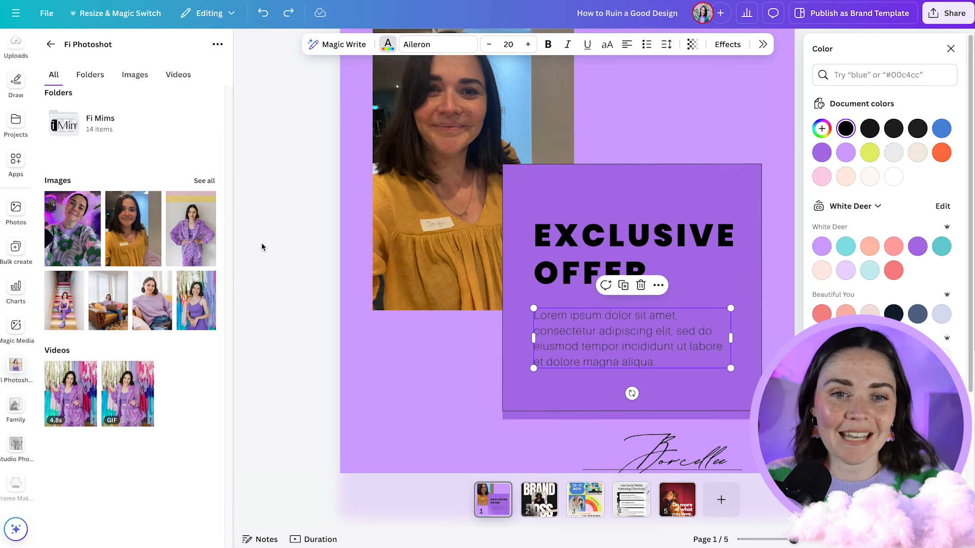
key("Escape")
scroll(305, 266, "down", 3)
left_click(797, 275)
- Add the Multi Blur.png brand graphic and position it across the offer box around the heading and paragraph
scroll(797, 275, "down", 1)
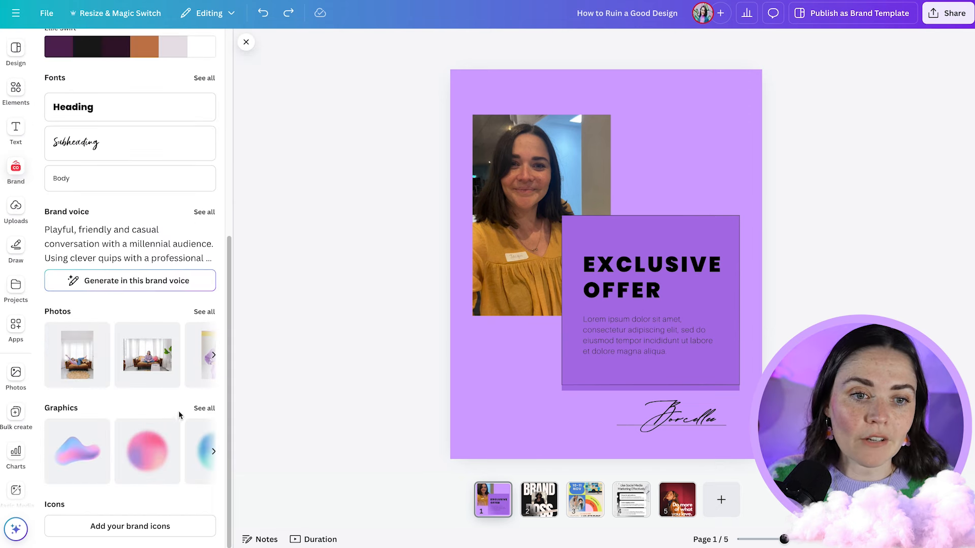
left_click(199, 410)
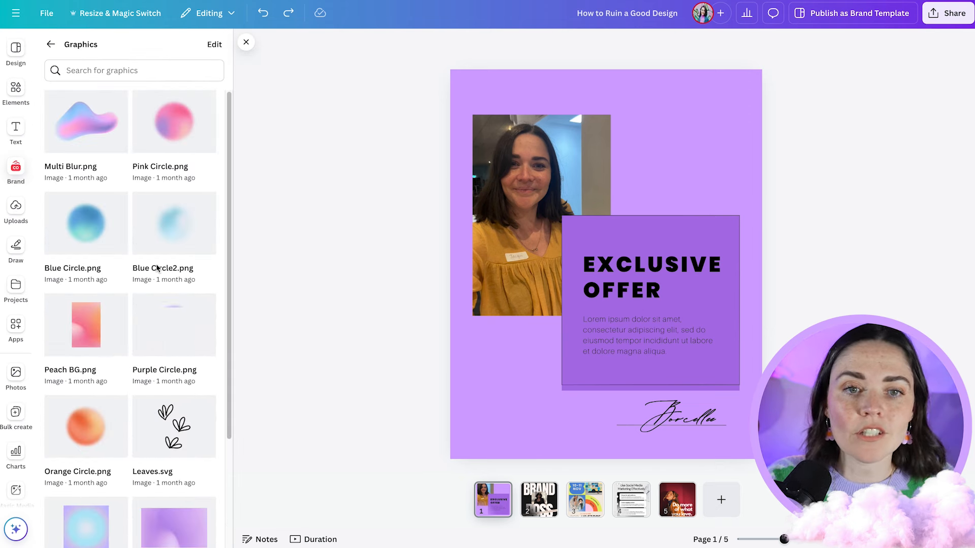
left_click(89, 133)
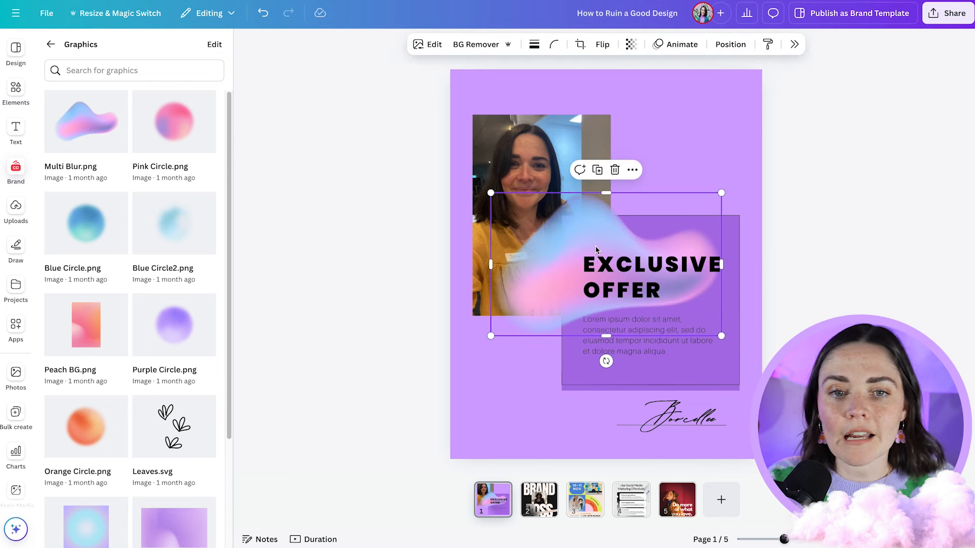
left_click_drag(572, 238, 599, 279)
left_click(796, 331)
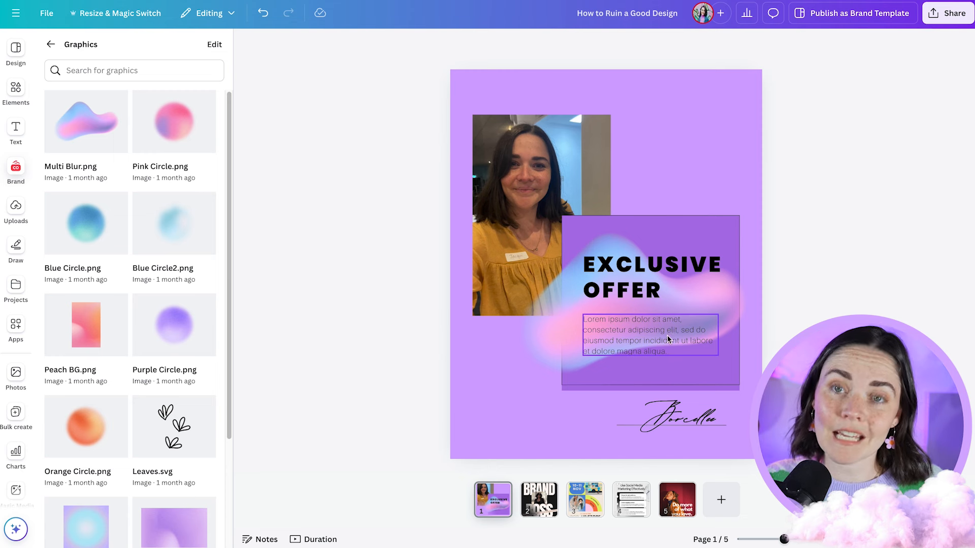
- Add the Leaves.svg brand graphic, shrink it, and place it above the heading where the photo meets the offer box
left_click(178, 424)
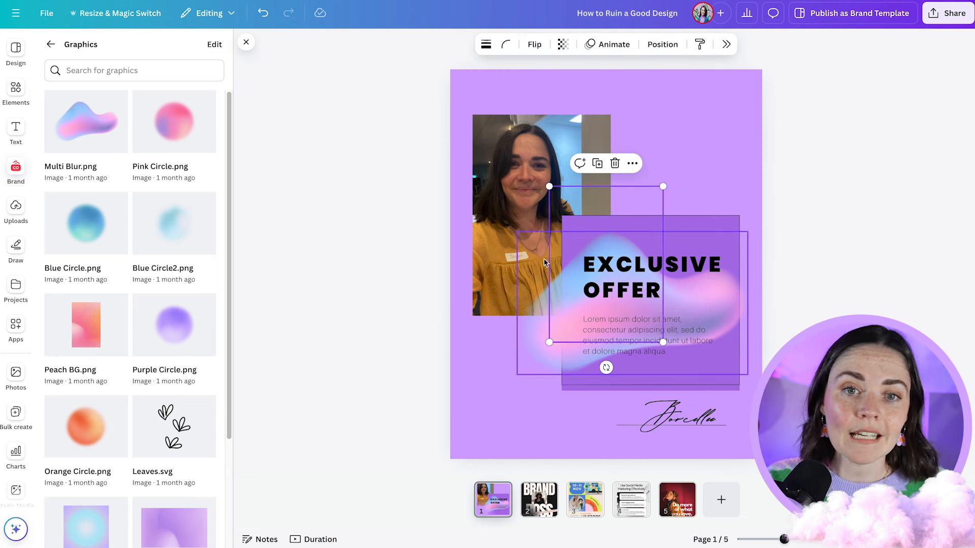
left_click_drag(663, 187, 711, 230)
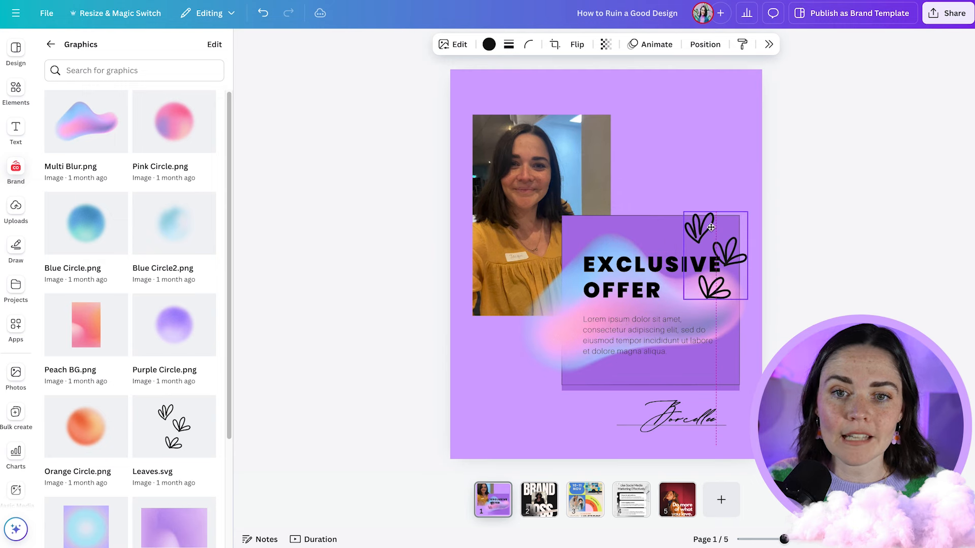
left_click(806, 263)
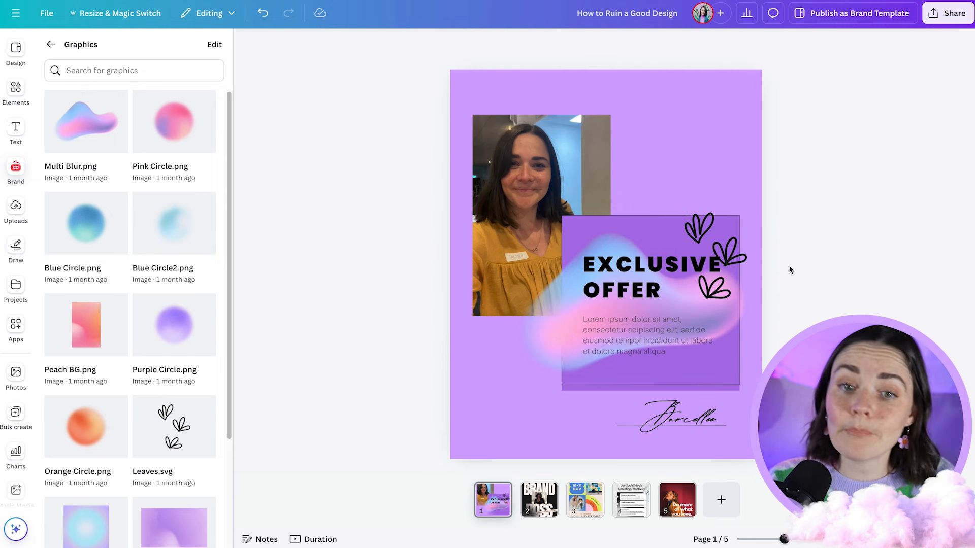
left_click_drag(719, 256, 622, 195)
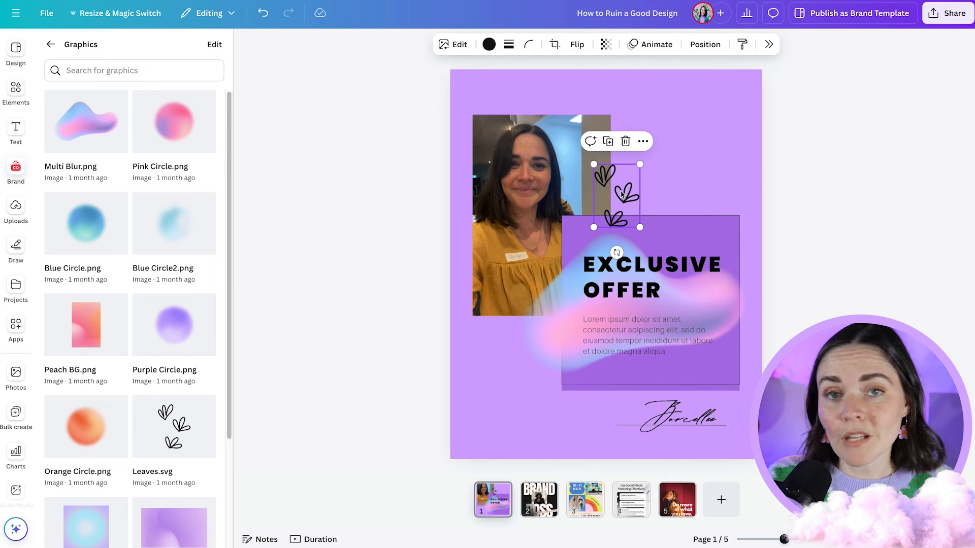
left_click(867, 255)
- Extend the heading text to read "EXCLUSIVE OFFER FOR YOU TODAY"
left_click(676, 292)
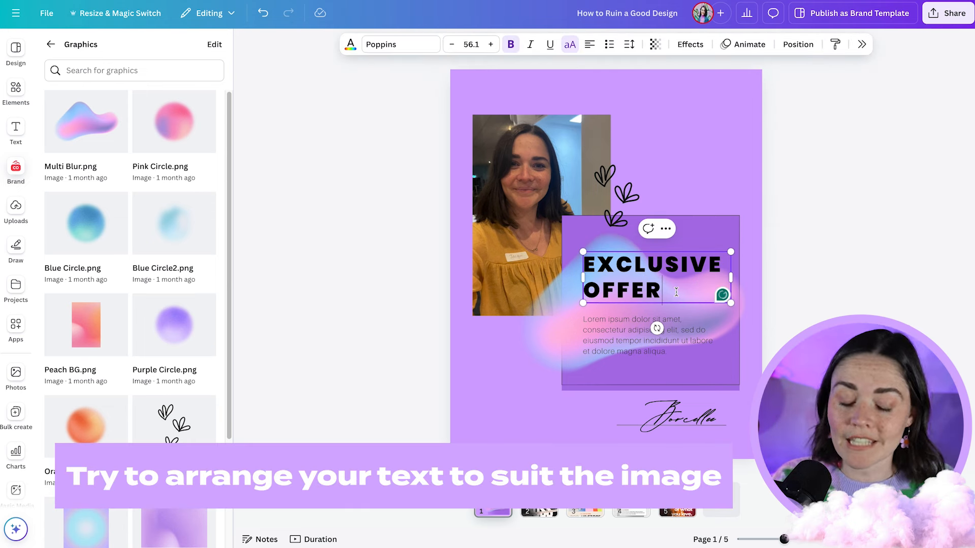
type("FOR")
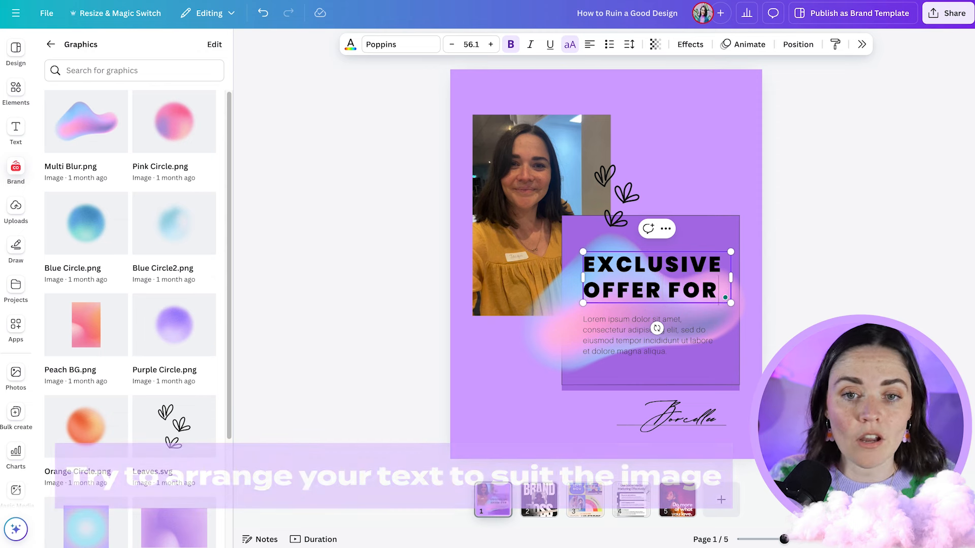
type(" YOU TODAY")
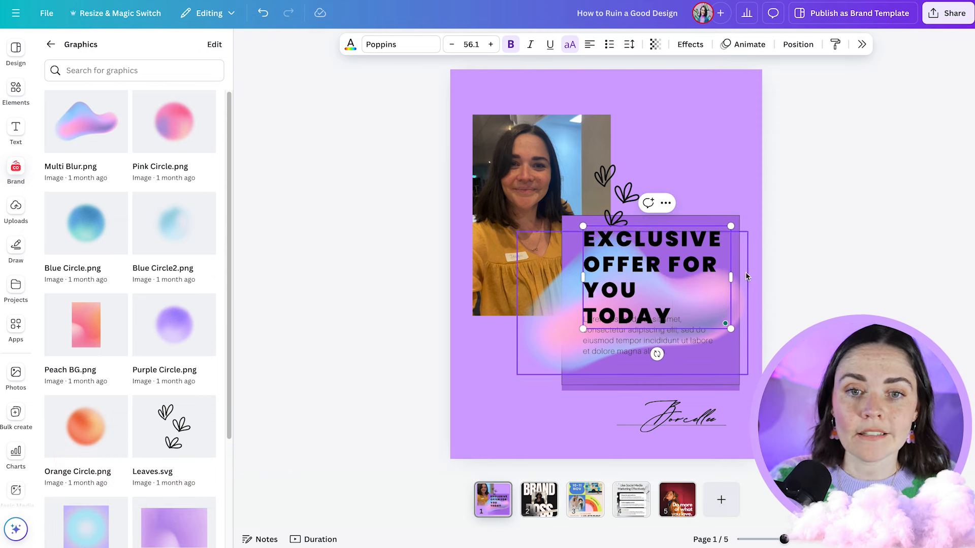
- Paste the copied part of the lorem ipsum again at the end of the offer paragraph, and shift the text block below the heading
left_click(683, 339)
left_click_drag(678, 349, 676, 333)
key("ctrl+c")
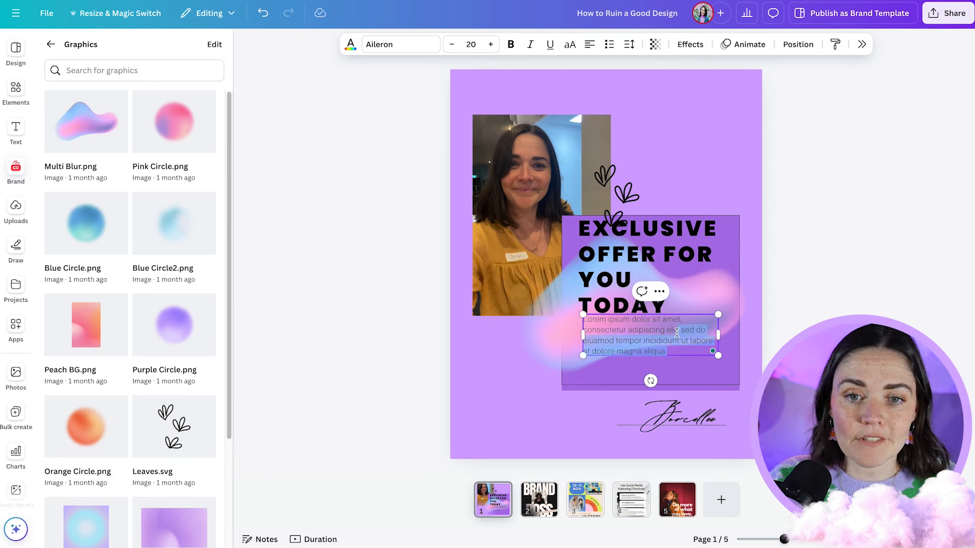
key("Right")
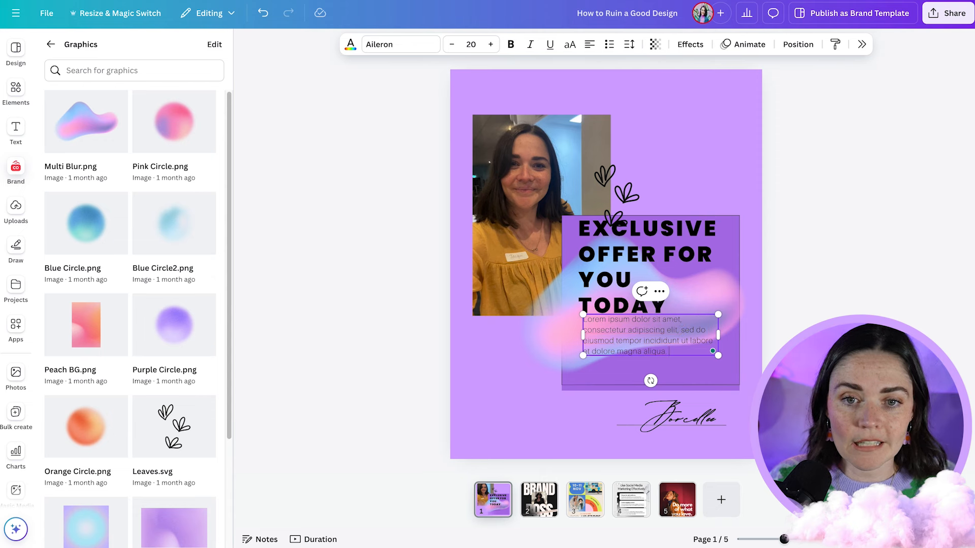
key("ctrl+v")
left_click_drag(667, 354, 665, 360)
left_click(838, 247)
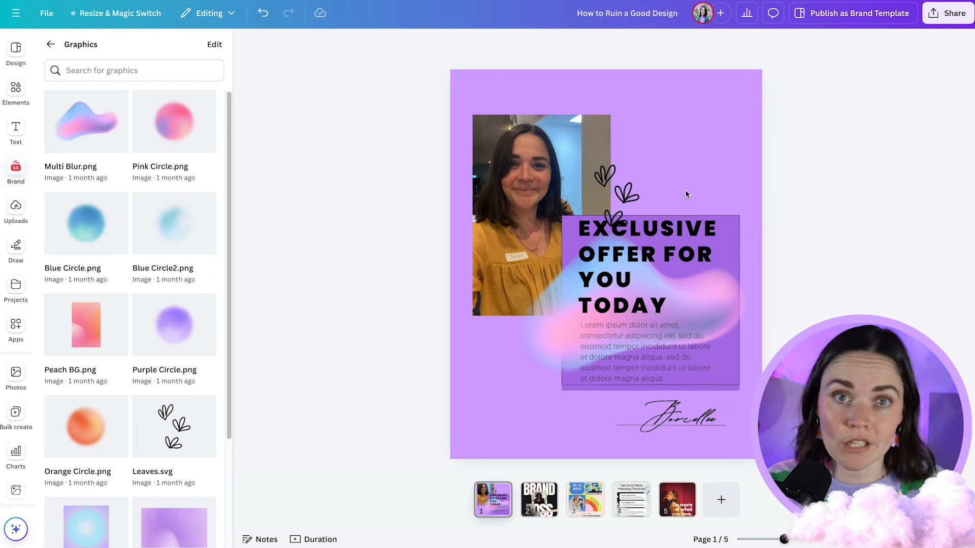
- Move the leaves graphic up to the photo's upper-right corner, and widen the heading's text box so the heading fits on three lines
left_click_drag(622, 193, 609, 119)
left_click(745, 237)
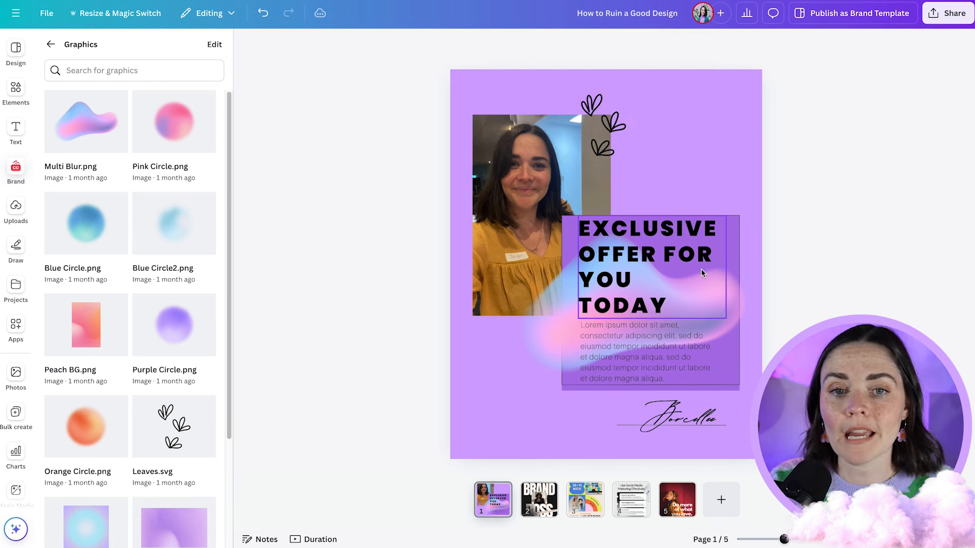
scroll(807, 259, "up", 3)
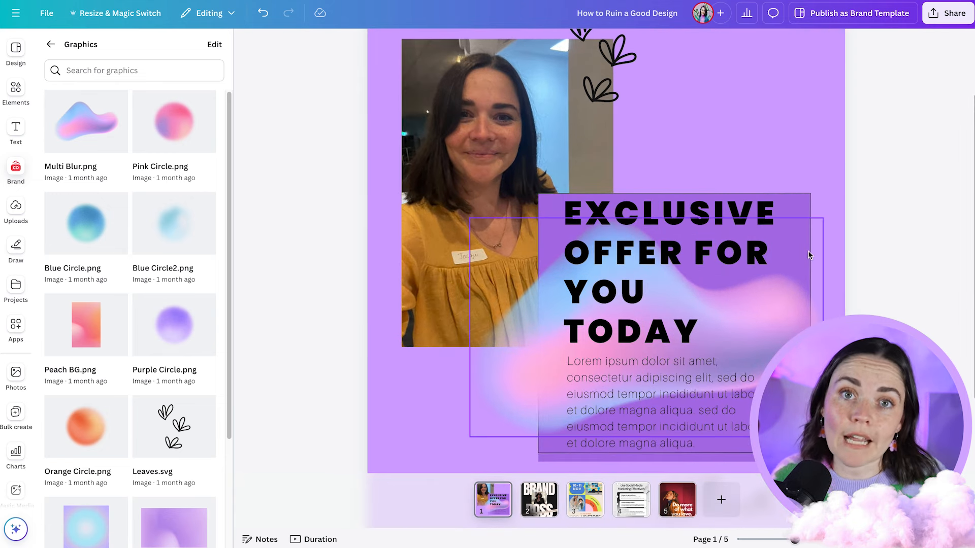
scroll(869, 283, "down", 2)
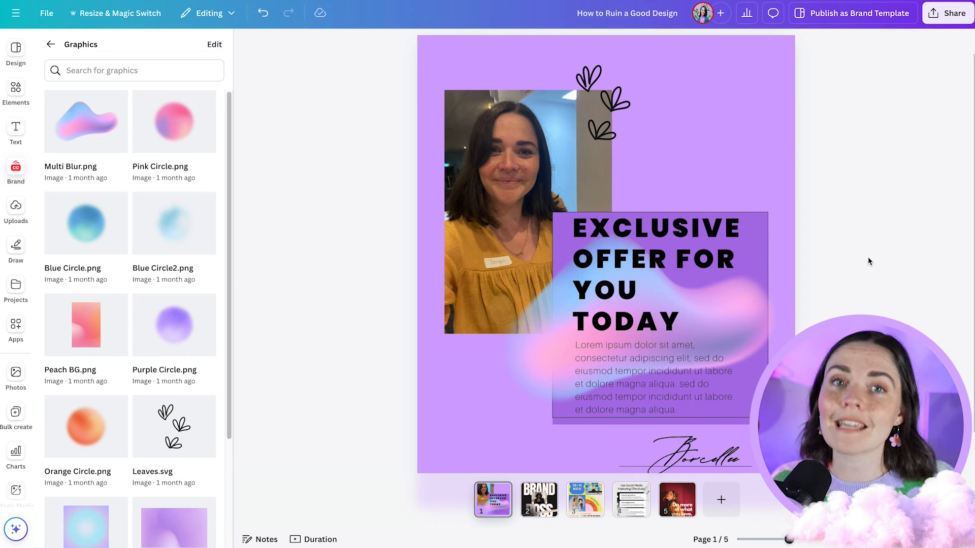
left_click(705, 235)
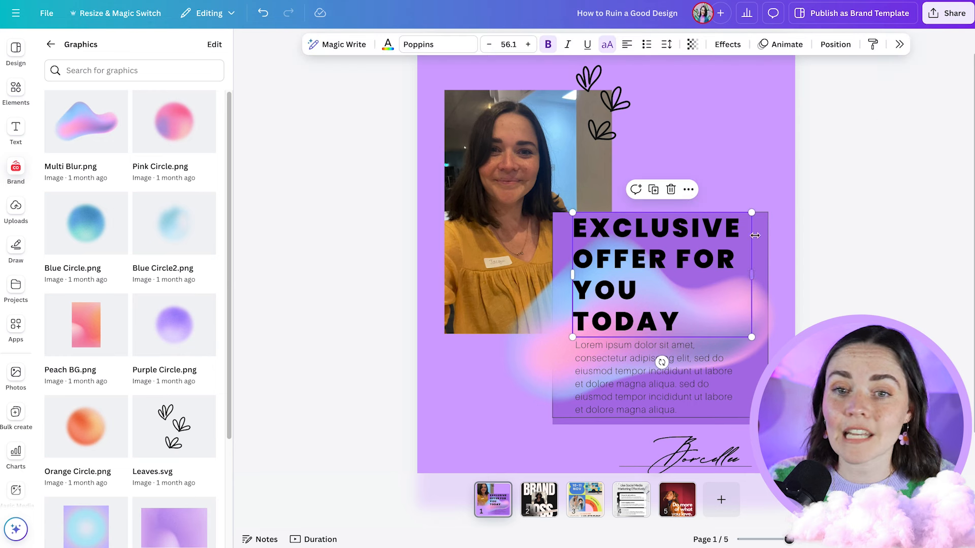
left_click_drag(752, 274, 762, 274)
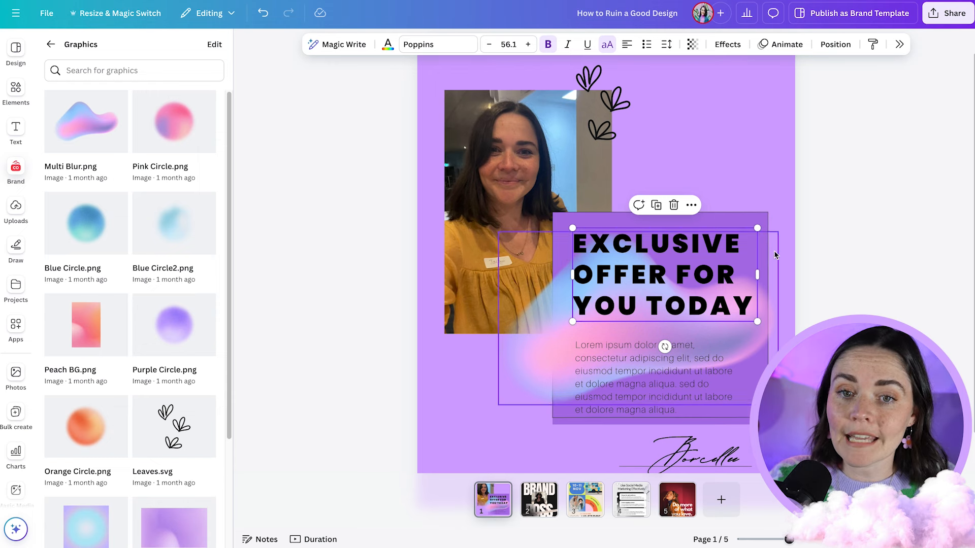
- Shift the Multi Blur graphic down and to the left, and layer it behind the offer box but in front of the photo
left_click(554, 319)
left_click_drag(555, 319, 532, 338)
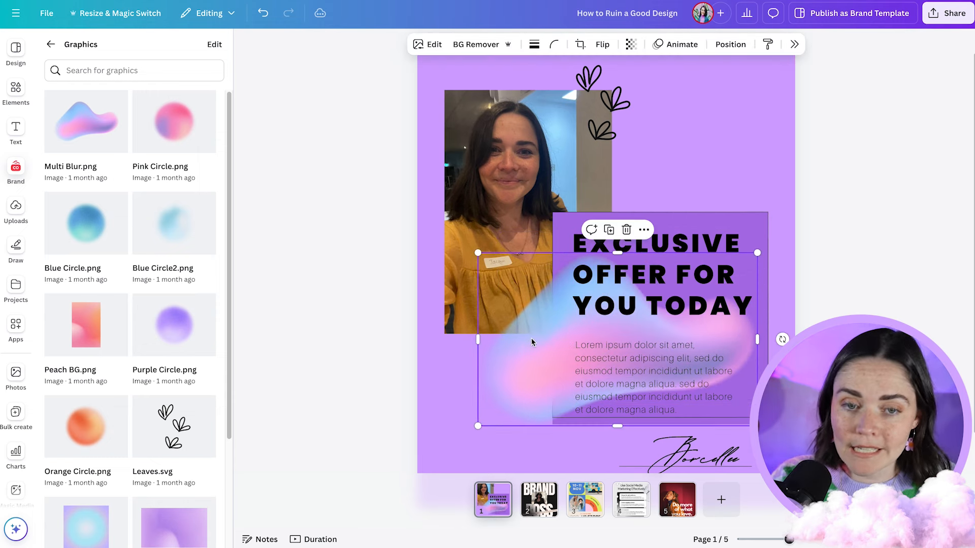
left_click(729, 44)
left_click(930, 130)
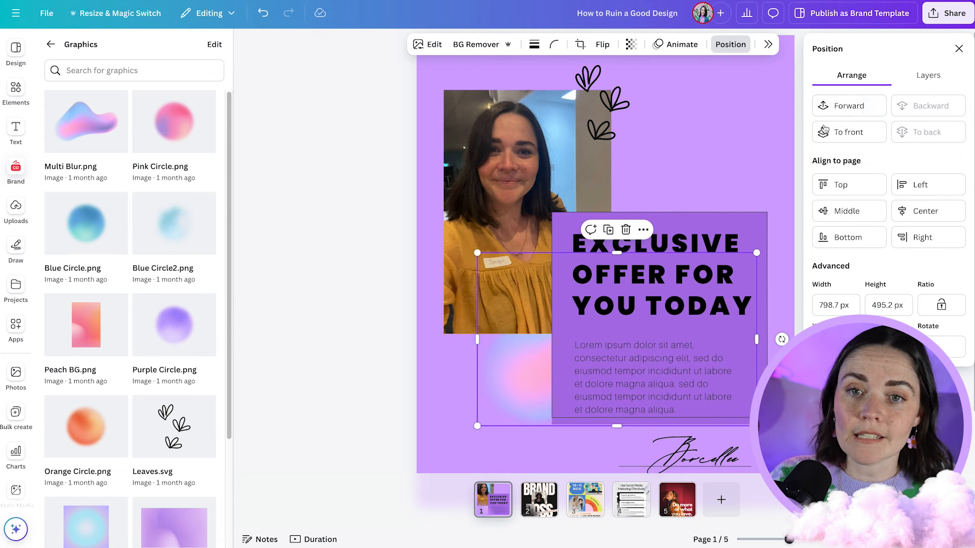
left_click(843, 105)
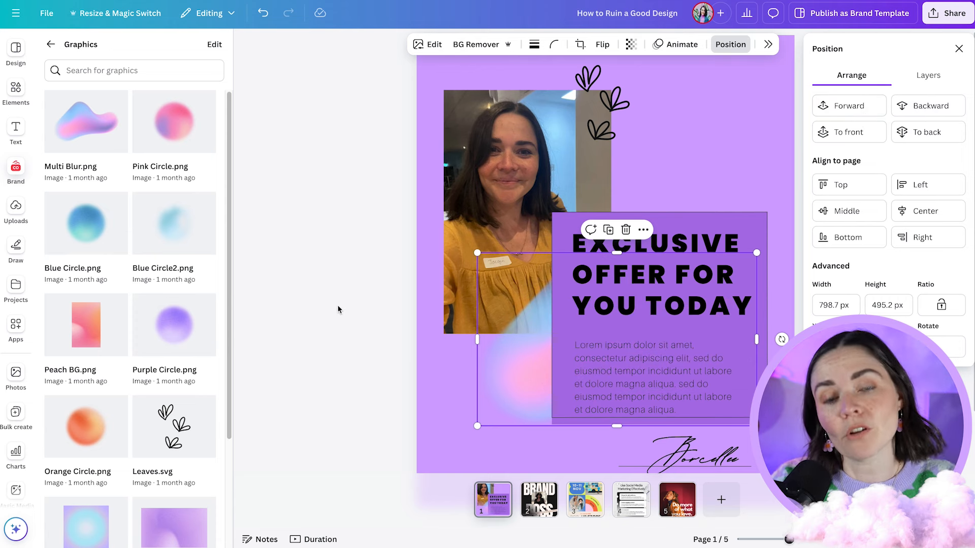
left_click(735, 403)
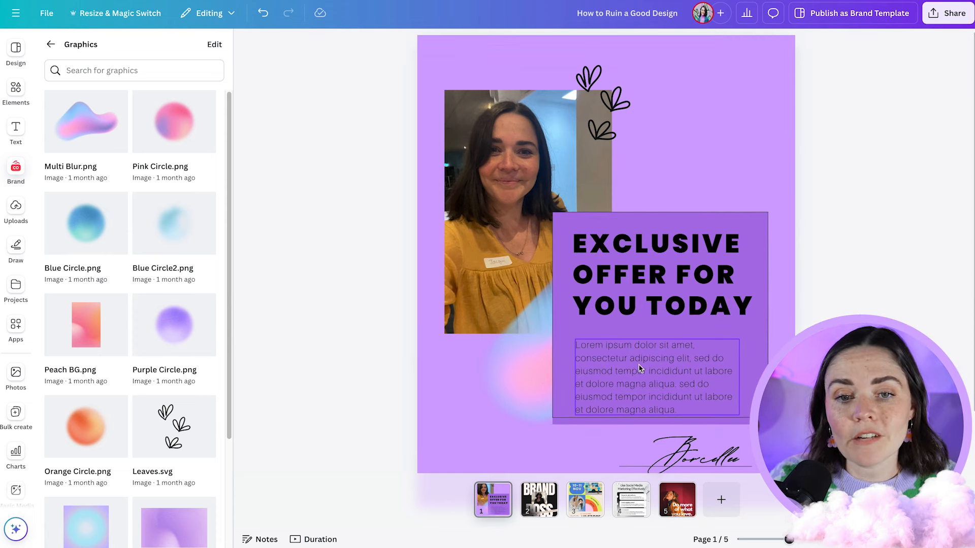
scroll(621, 417, "up", 5)
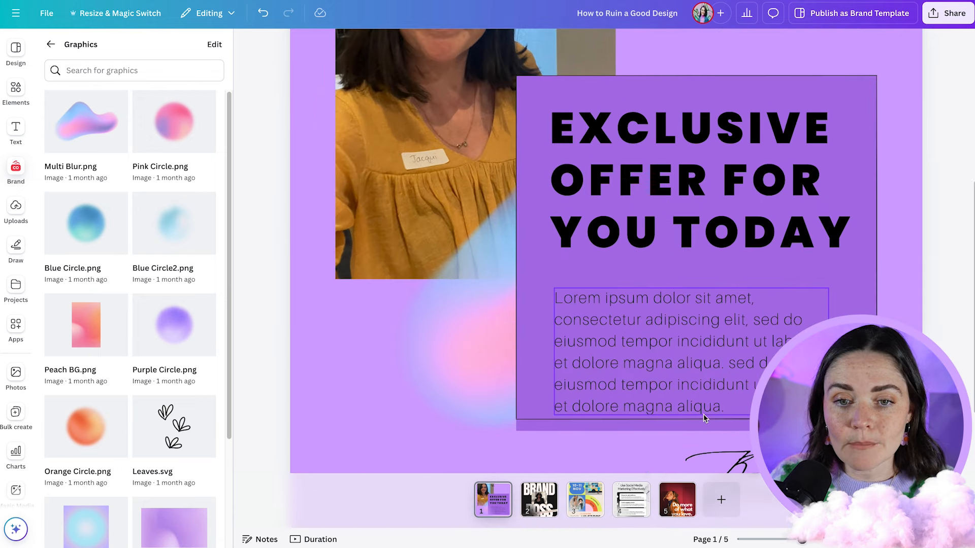
left_click(675, 417)
left_click_drag(535, 404, 543, 380)
key("ctrl+z")
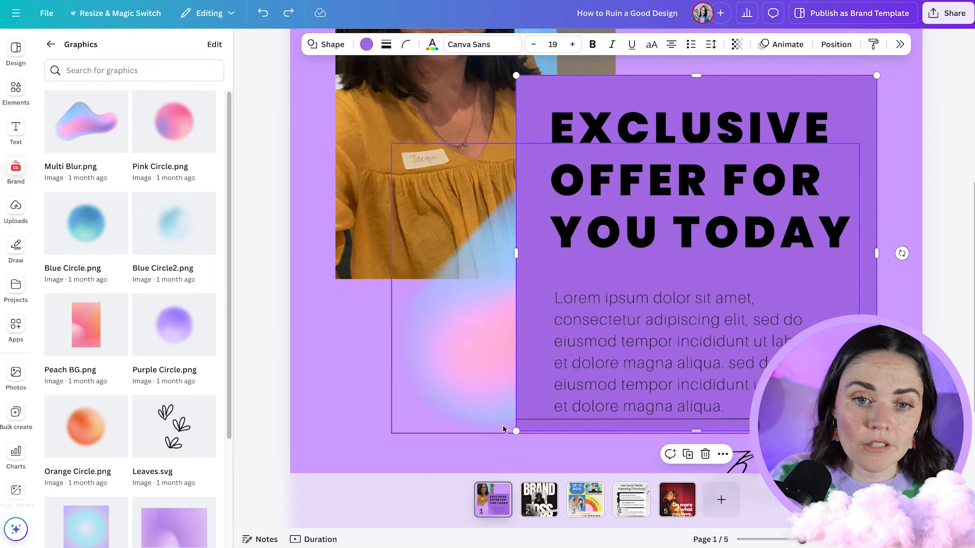
- Delete the four separate outline lines along the edges of the offer box
left_click(532, 425)
left_click(530, 421)
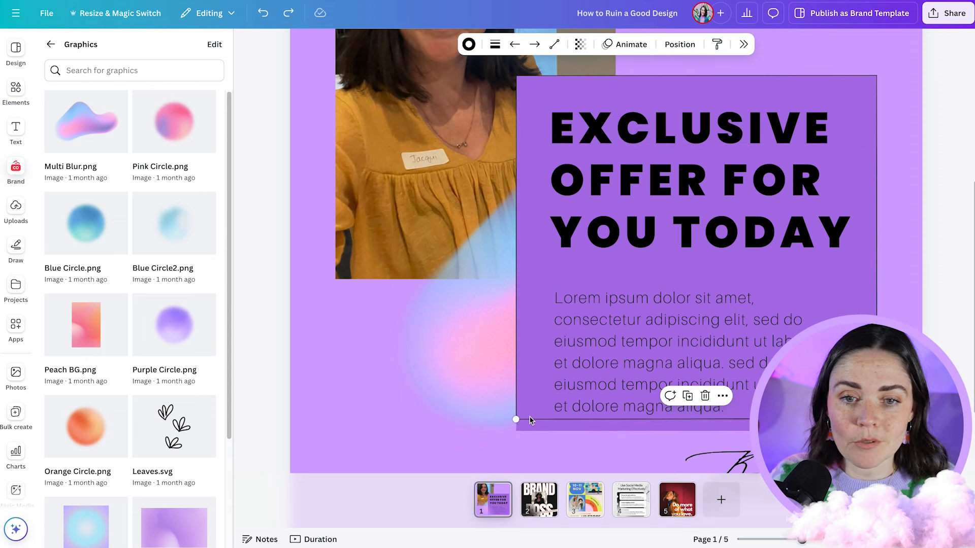
key("Delete")
left_click(516, 392)
key("Delete")
left_click(877, 366)
key("Delete")
left_click(788, 77)
key("Delete")
- Give the offer box shape its own thin black border, and nudge the paragraph up towards the heading
left_click(573, 87)
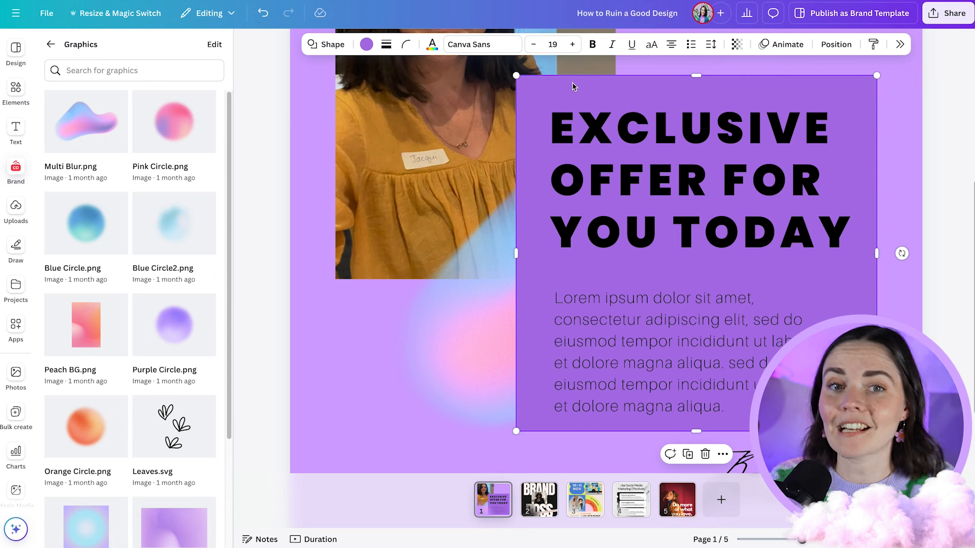
left_click(386, 45)
left_click_drag(318, 117, 320, 120)
mouse_move(669, 370)
left_mouse_down()
mouse_move(676, 387)
mouse_move(675, 357)
left_mouse_up()
scroll(675, 358, "down", 3)
key("Escape")
scroll(606, 274, "down", 5)
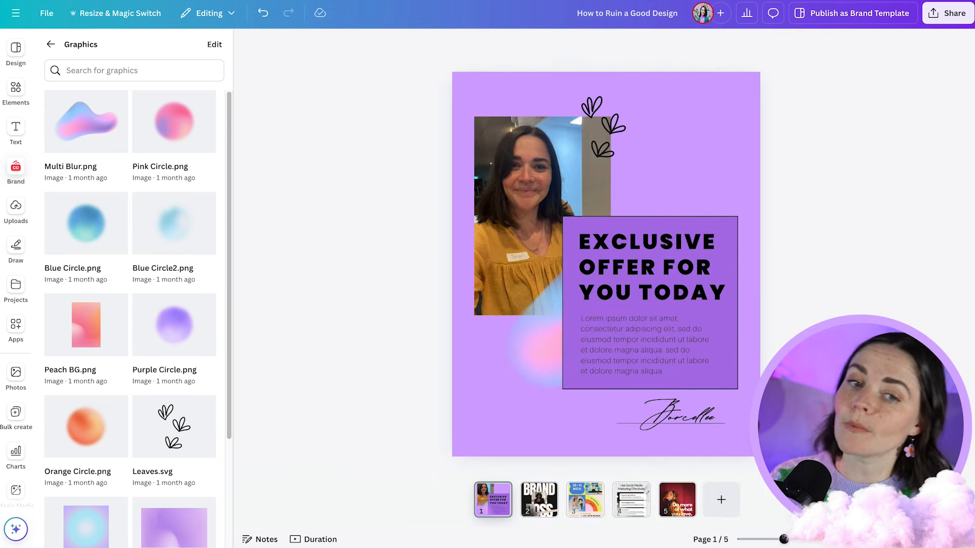
- Recolour the offer box with the peach brand colour #ffbfac
left_click(645, 292)
left_click(652, 330, "shift")
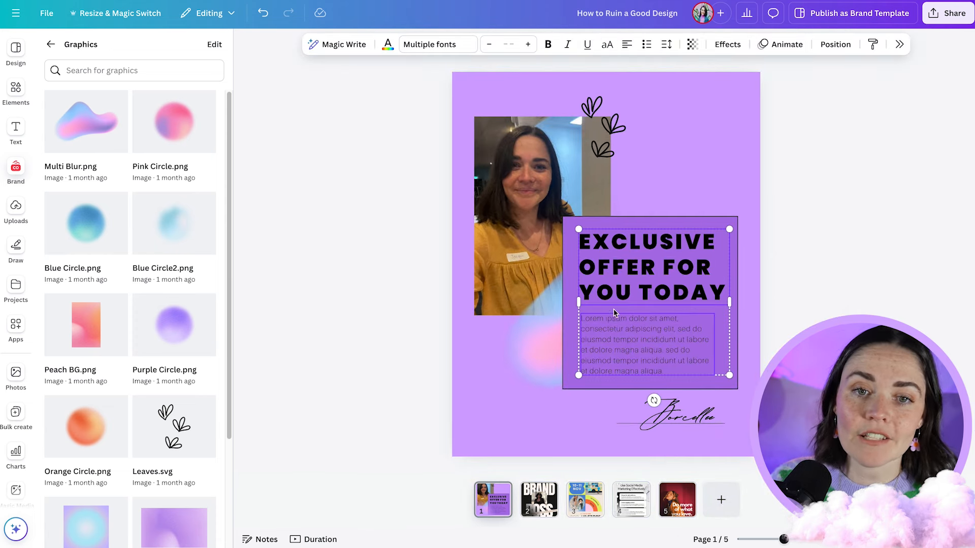
left_click(703, 217)
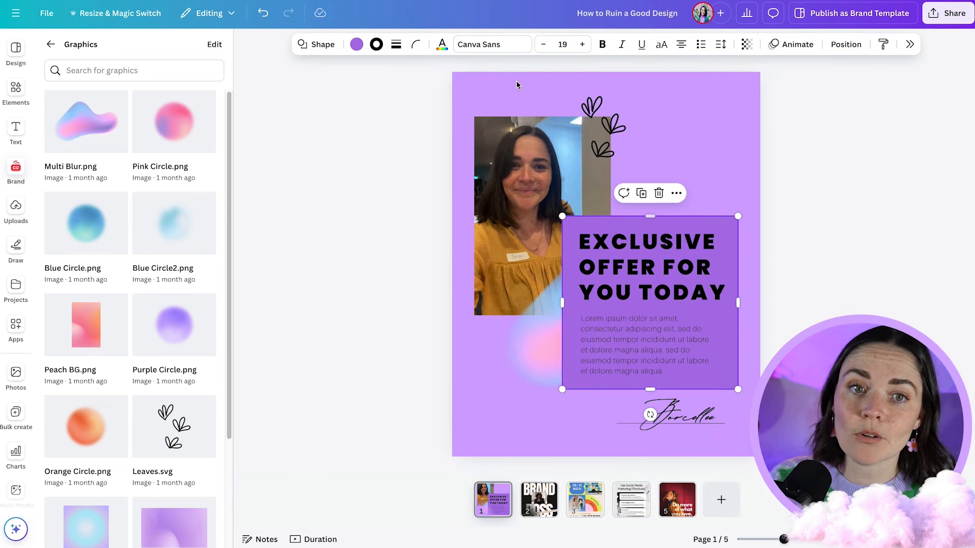
left_click(356, 45)
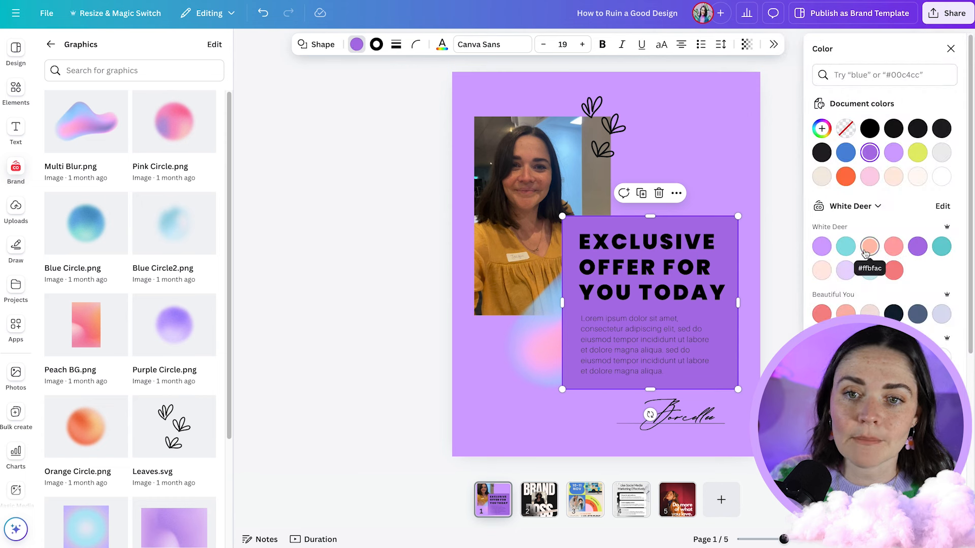
left_click(868, 250)
- Try the leaves graphic in peach, settle on white, and move it slightly further down over the photo's corner
left_click(621, 145)
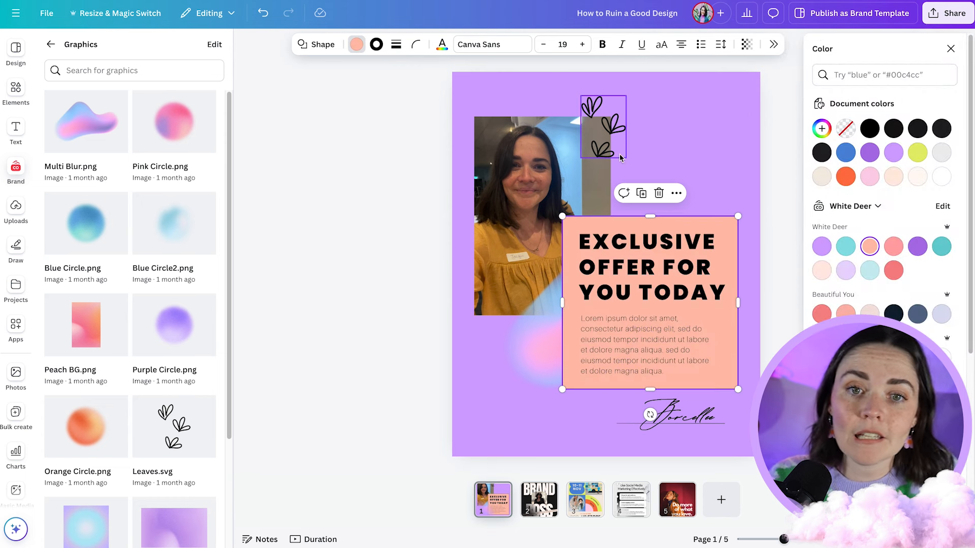
left_click(870, 248)
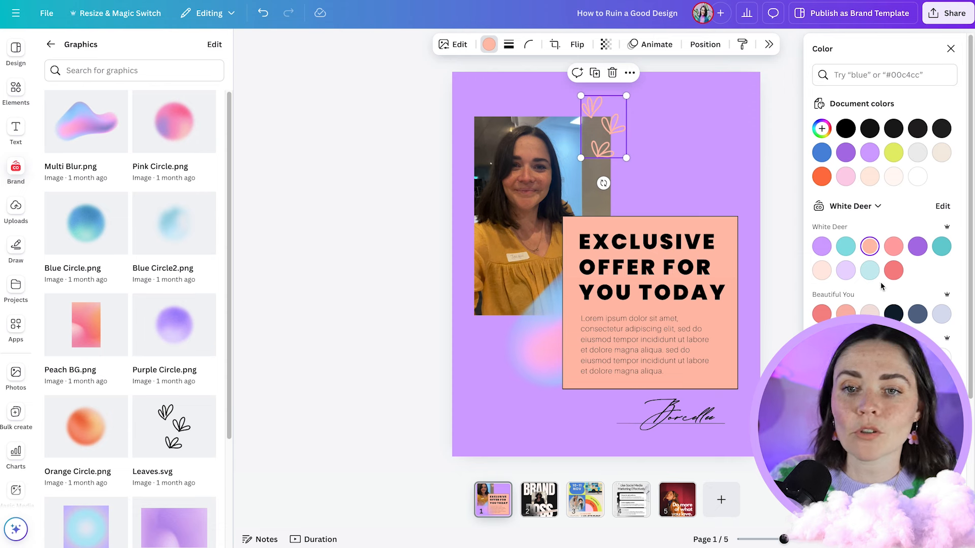
left_click(918, 176)
left_click_drag(610, 141, 610, 151)
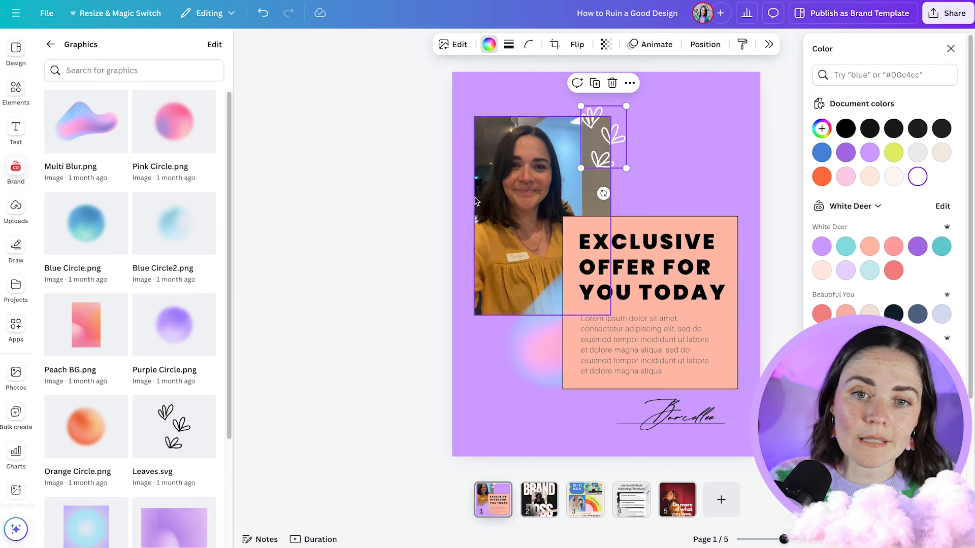
left_click(409, 204)
left_click(410, 204)
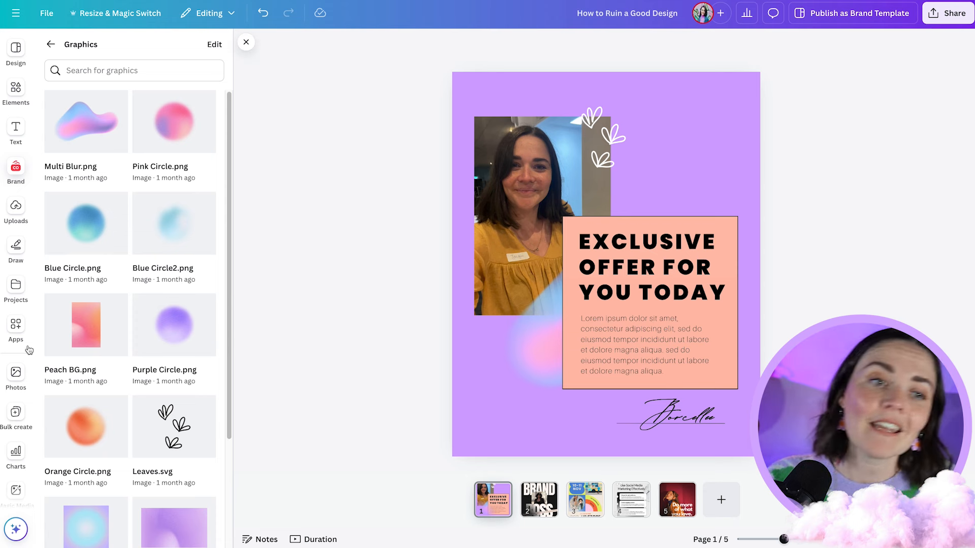
- Replace the flyer photo with the brand photo of the woman in the purple sequinned jacket, and shrink the heading slightly
left_click(45, 48)
left_click_drag(88, 371, 375, 278)
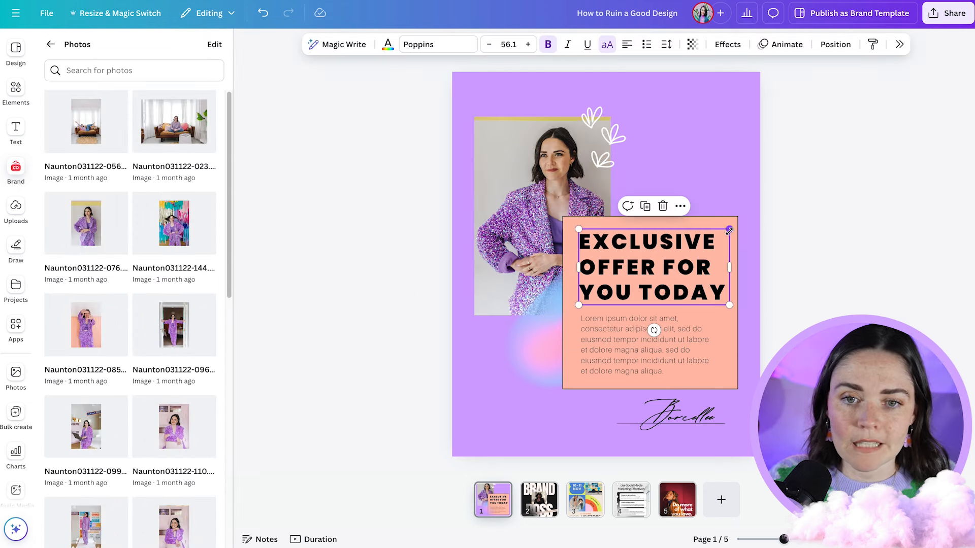
left_click_drag(729, 231, 724, 234)
left_click(790, 260)
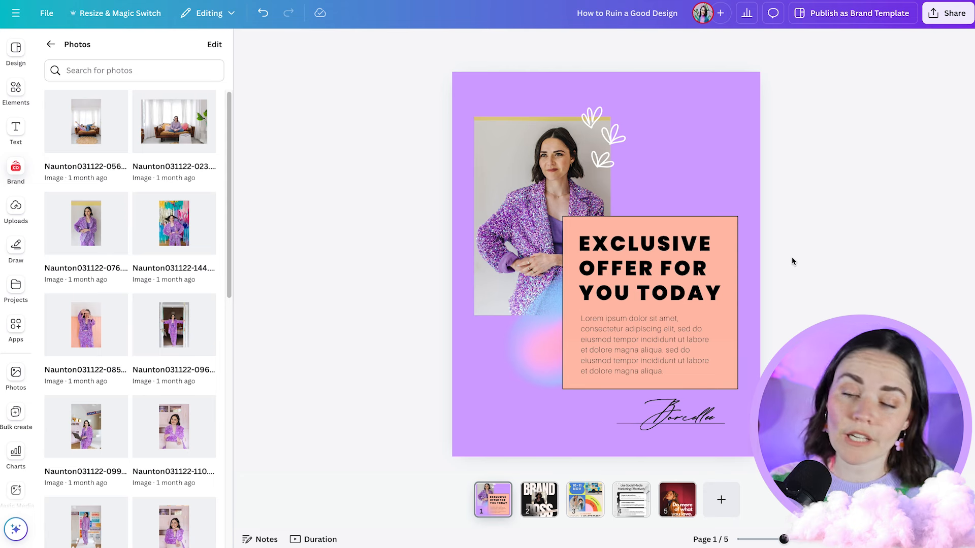
- Switch to page 2, the Brand Boss poster, and bring up the photoshoot image folder
left_click(542, 518)
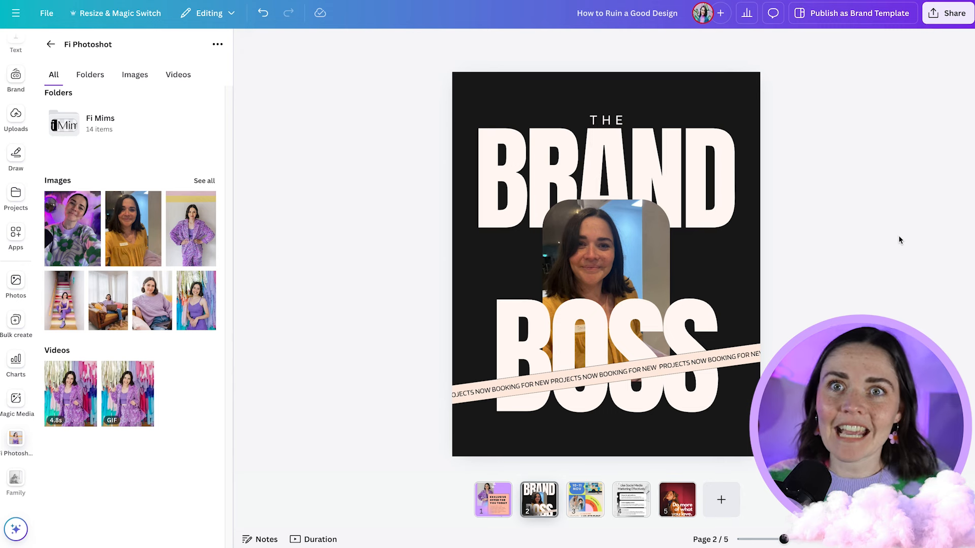
left_click(198, 249)
key("Delete")
left_click_drag(110, 303, 583, 251)
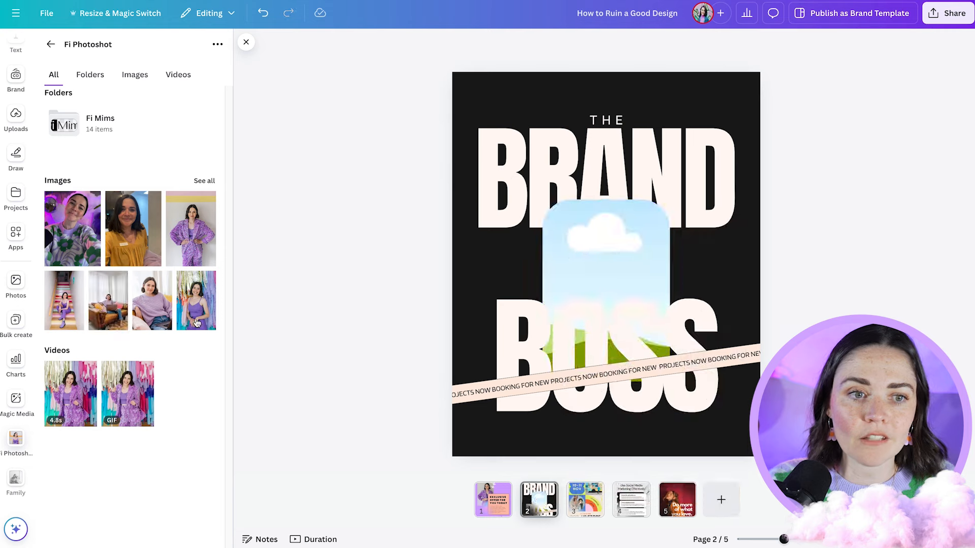
key("super+z")
key("super+z")
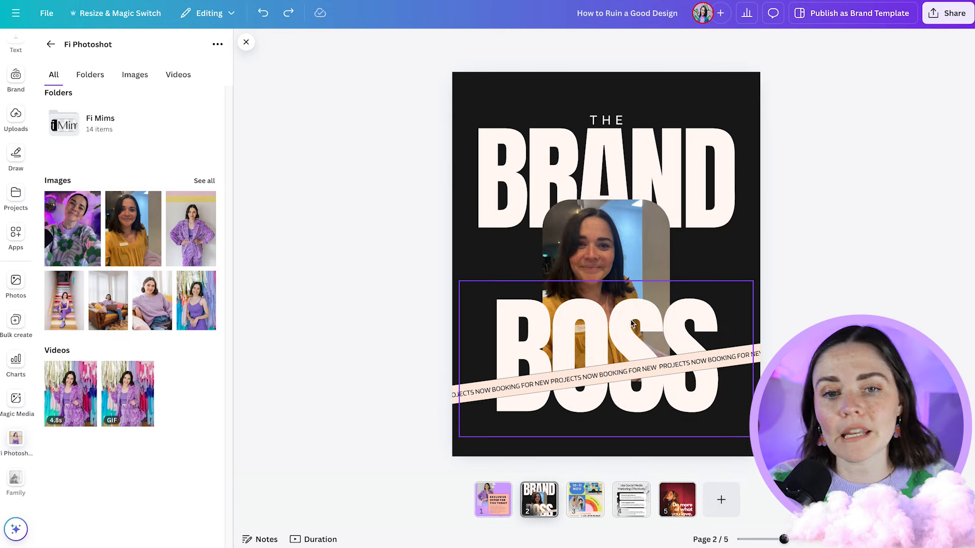
- Fill the poster's rounded photo frame with the sofa and laptop photo, and enlarge its crop to frame the seated woman
left_click_drag(108, 300, 606, 303)
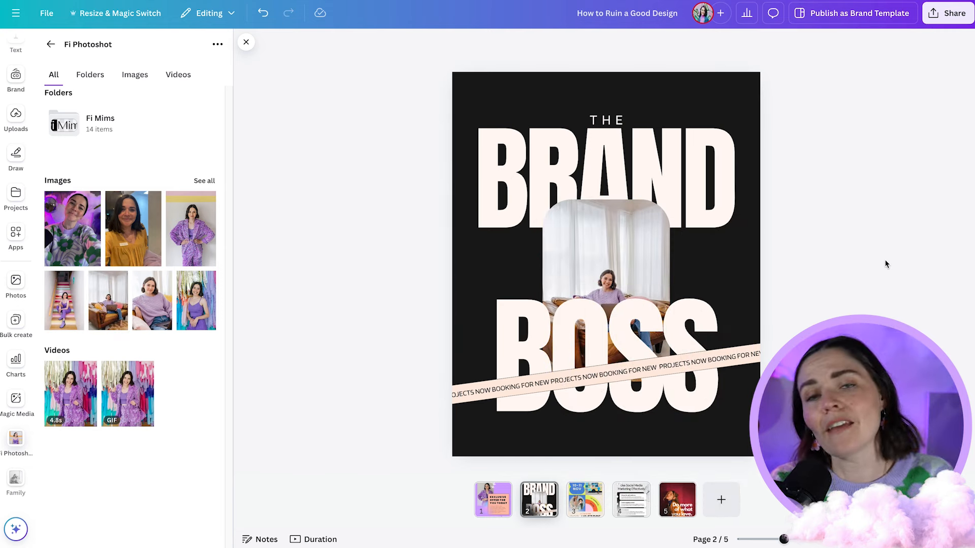
double_click(620, 249)
left_click_drag(670, 199, 761, 135)
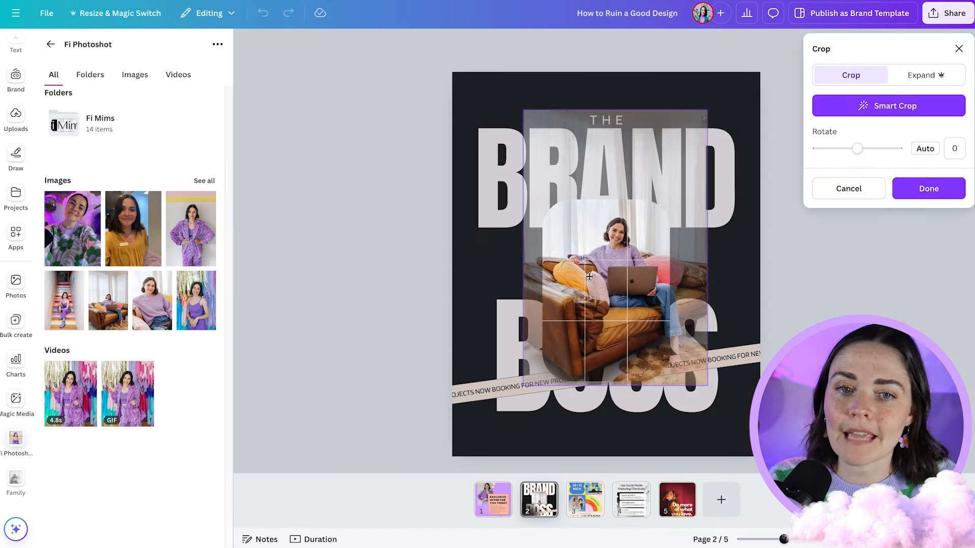
left_click(844, 308)
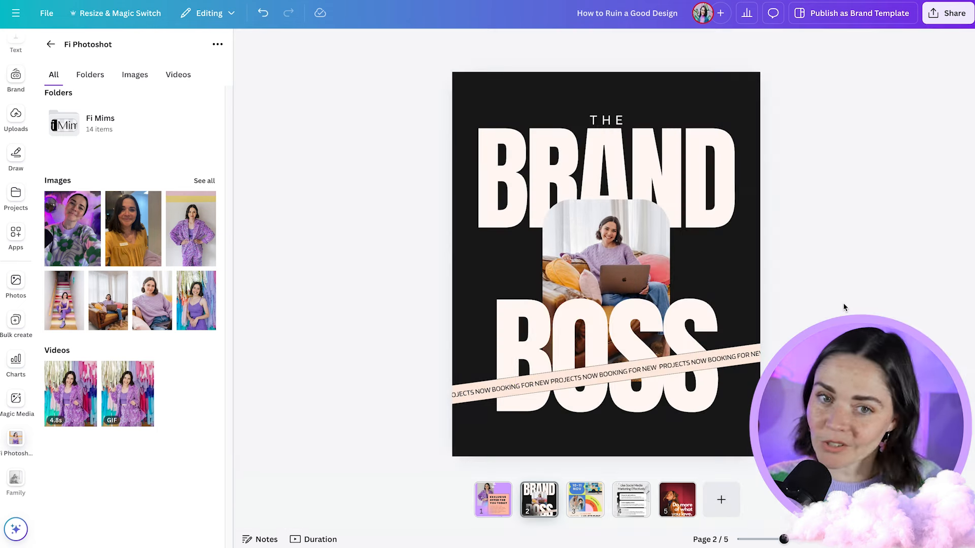
- Change the BRAND and BOSS titles to bold Poppins, undoing and redoing the font change to compare it with Anton
left_click(627, 168)
left_click(608, 338, "shift")
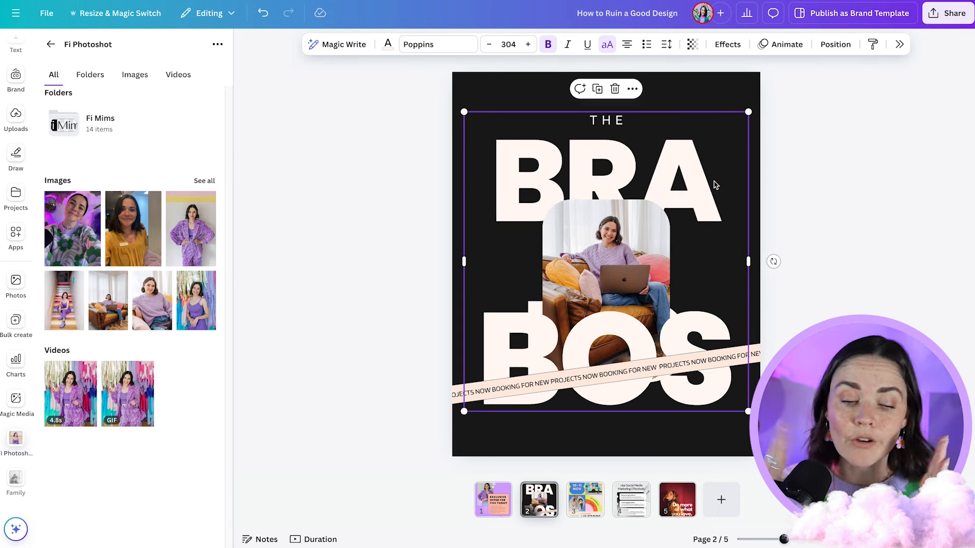
key("ctrl+z")
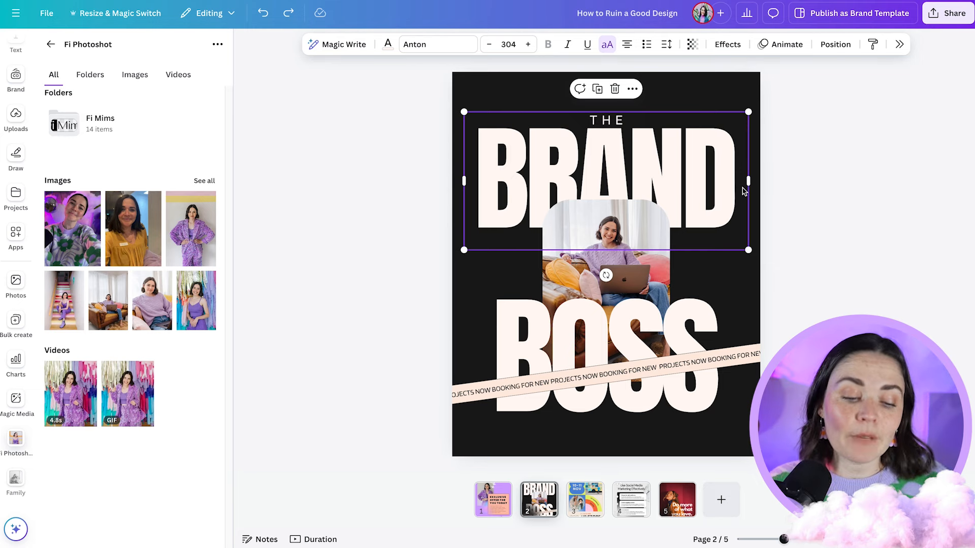
key("ctrl+y")
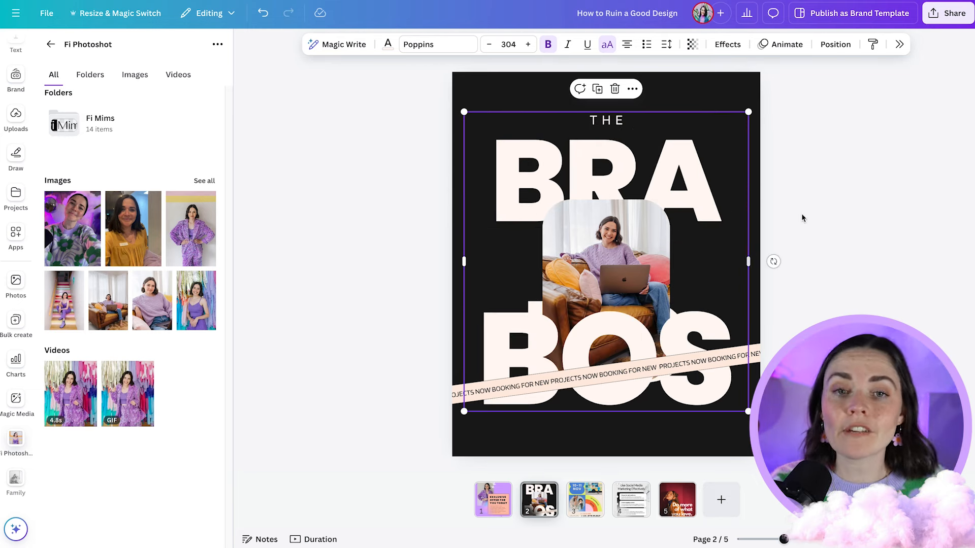
- Widen the BRAND and BOSS text boxes so each word fits on one line, and scale both down to the page width
left_click_drag(748, 261, 871, 244)
left_click_drag(871, 111, 749, 143)
left_click(823, 233)
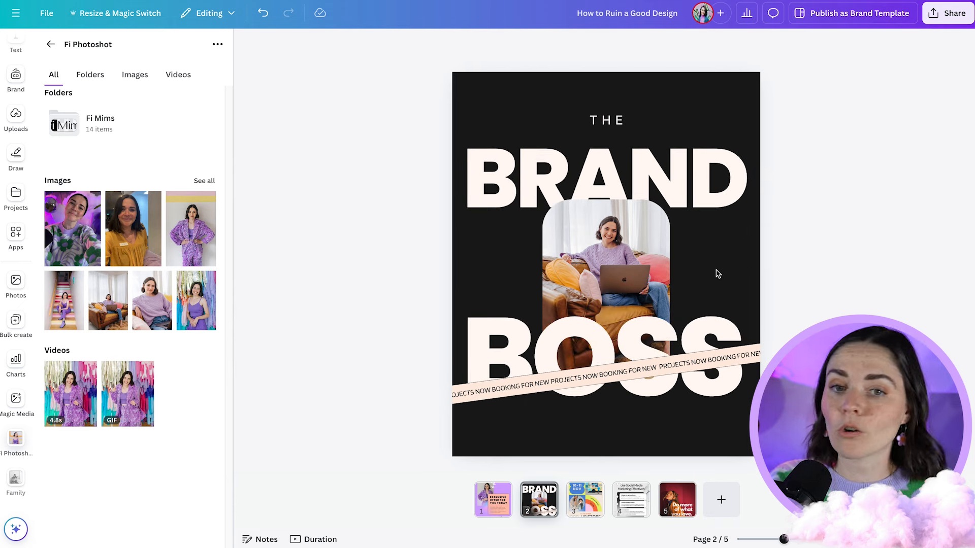
left_click(696, 200)
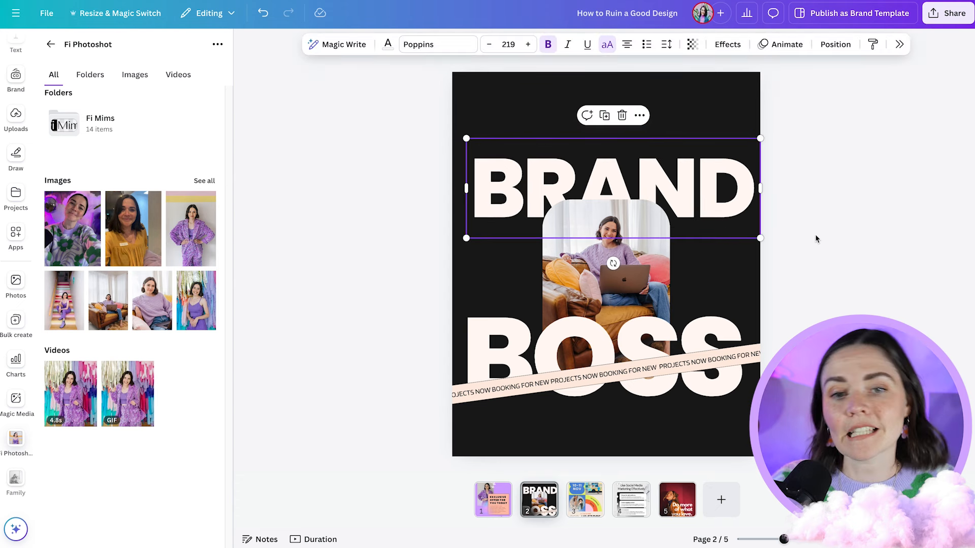
left_click(824, 236)
key("ctrl+z")
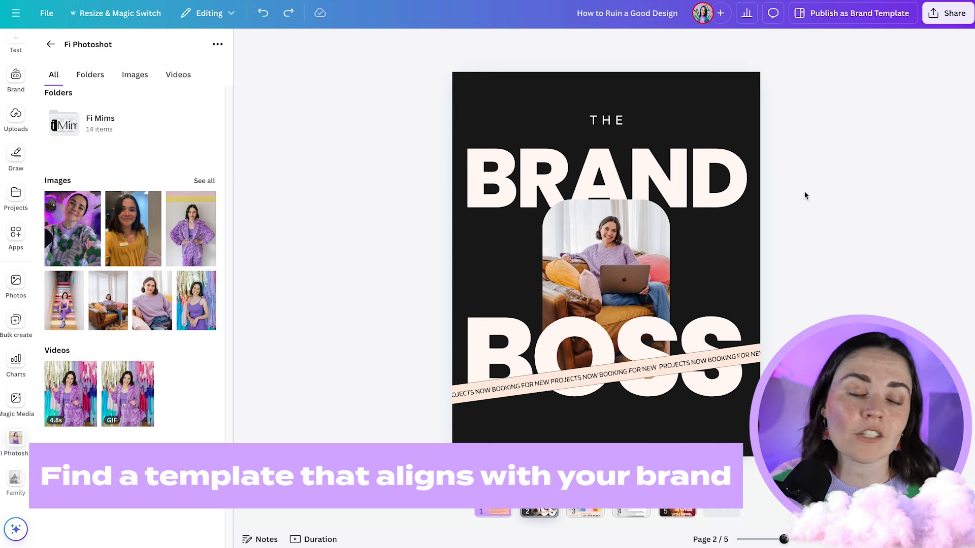
- Search the design templates for "minimal"
scroll(16, 102, "up", 3)
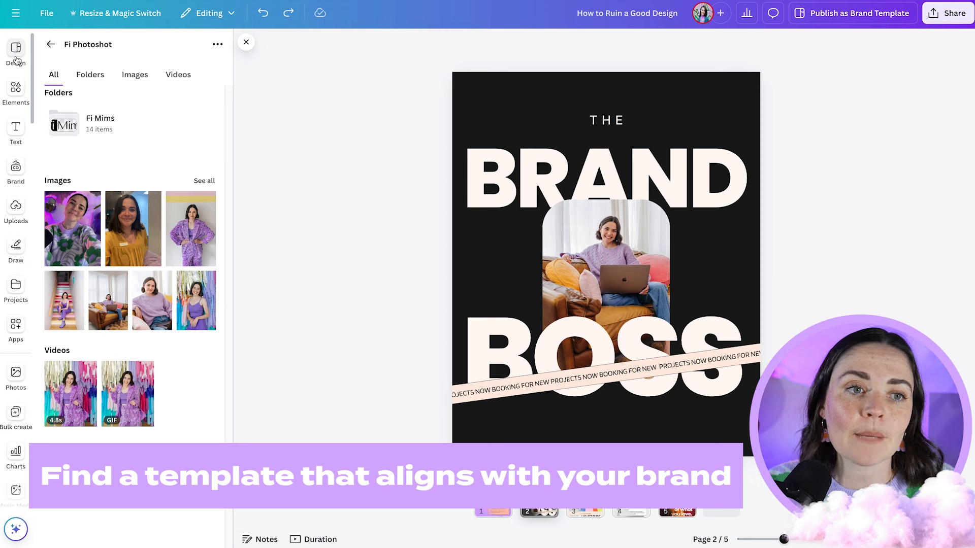
left_click(15, 51)
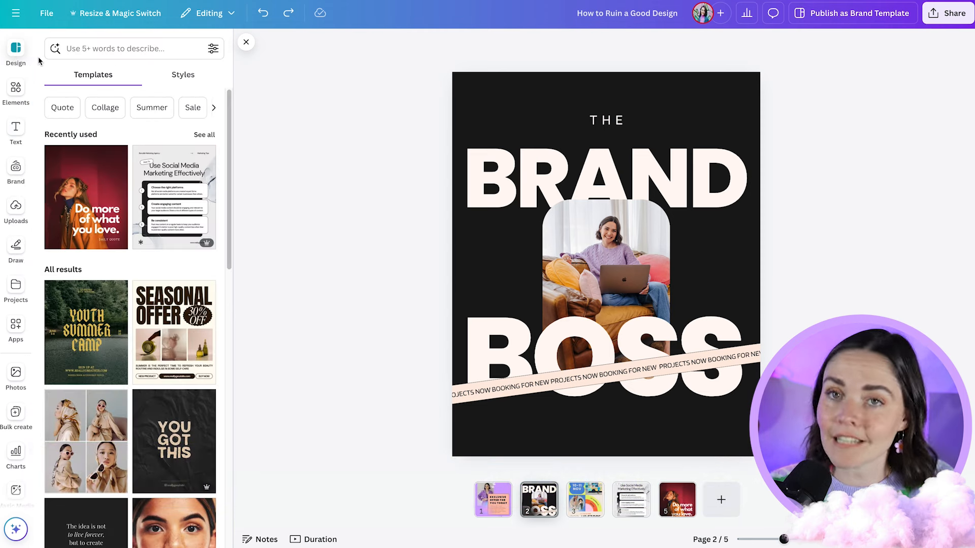
left_click(135, 51)
type("minimal")
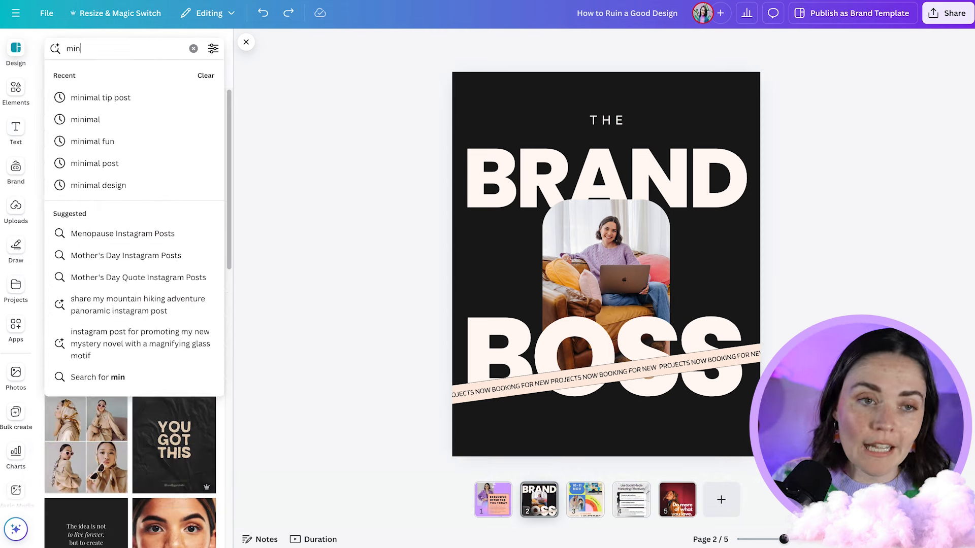
key("Return")
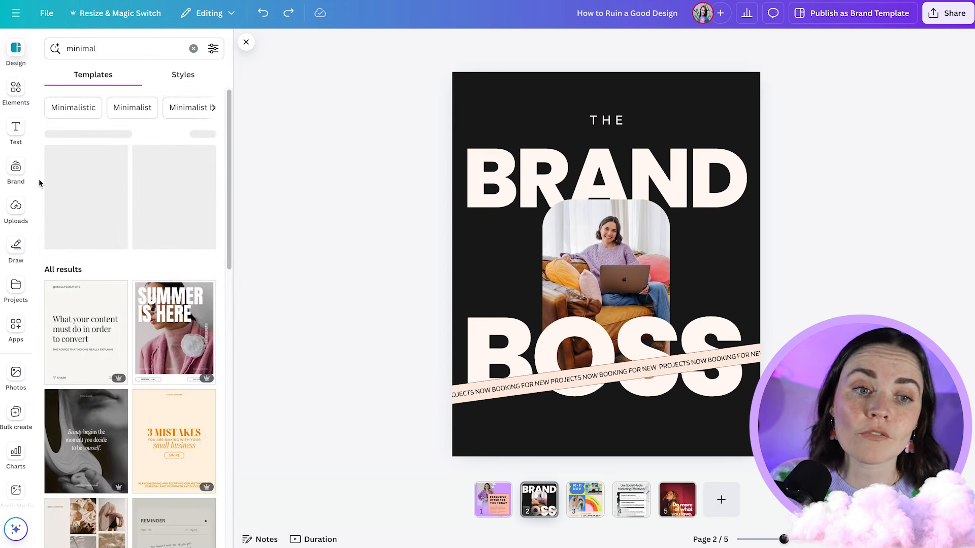
- Browse the minimal templates and apply the white "GOES WITH EVERYTHING" tote bag design to page 2
scroll(101, 285, "down", 2)
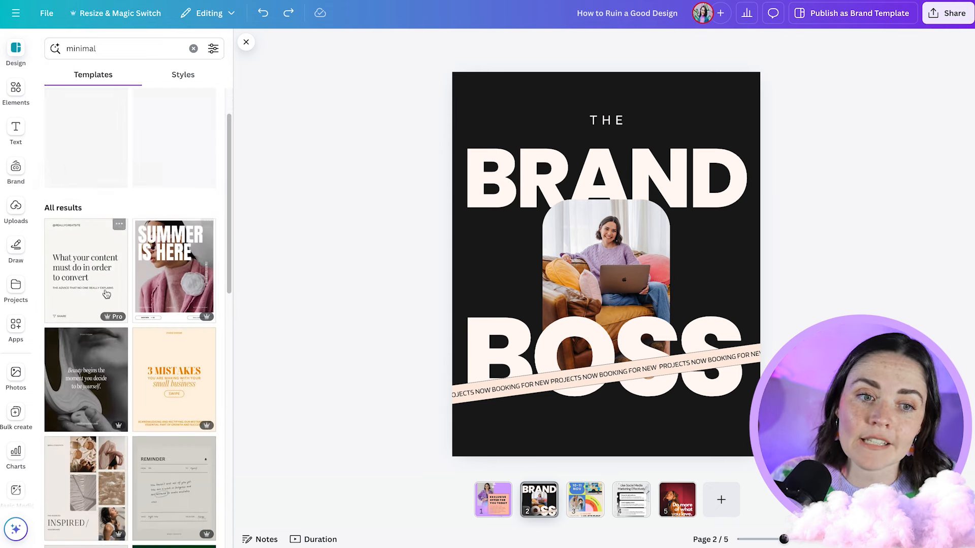
scroll(186, 367, "down", 1)
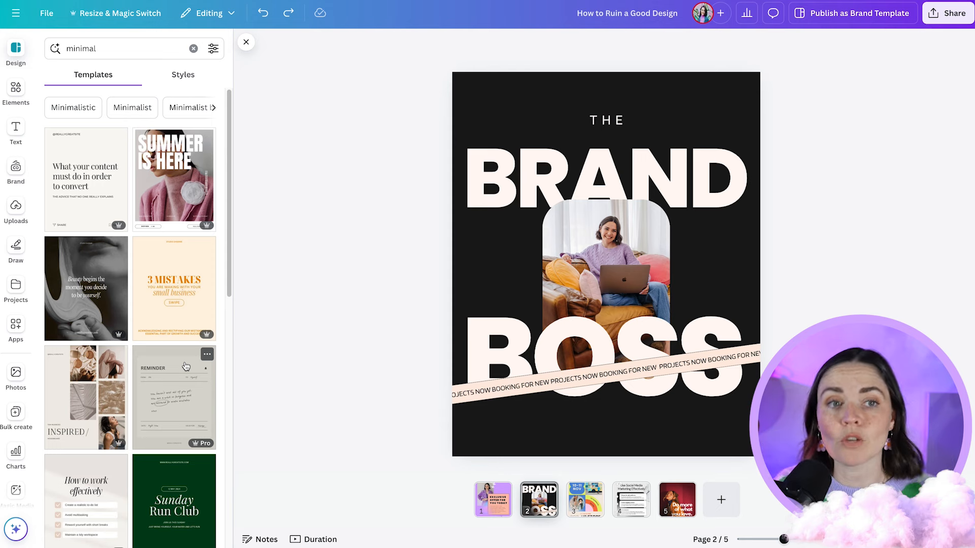
scroll(150, 391, "down", 5)
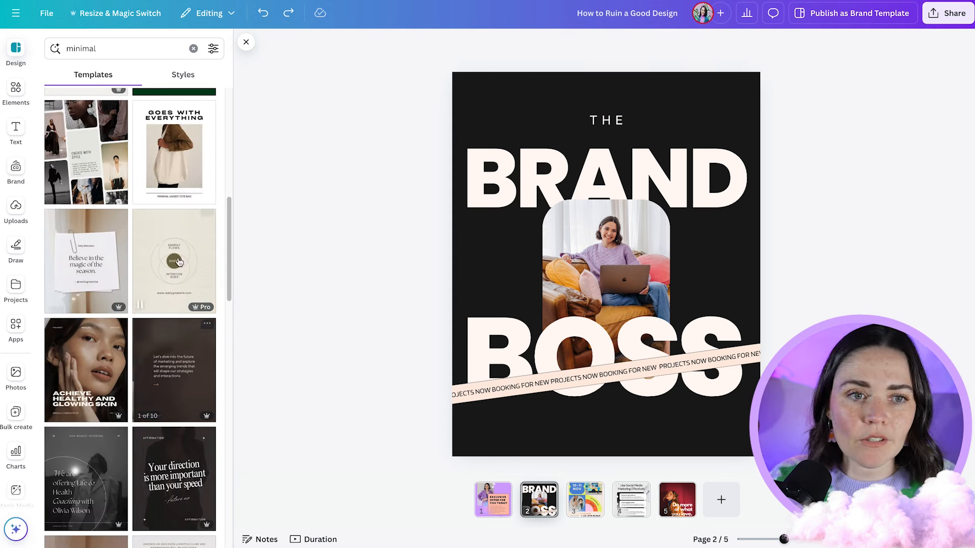
scroll(190, 209, "up", 1)
left_click(181, 192)
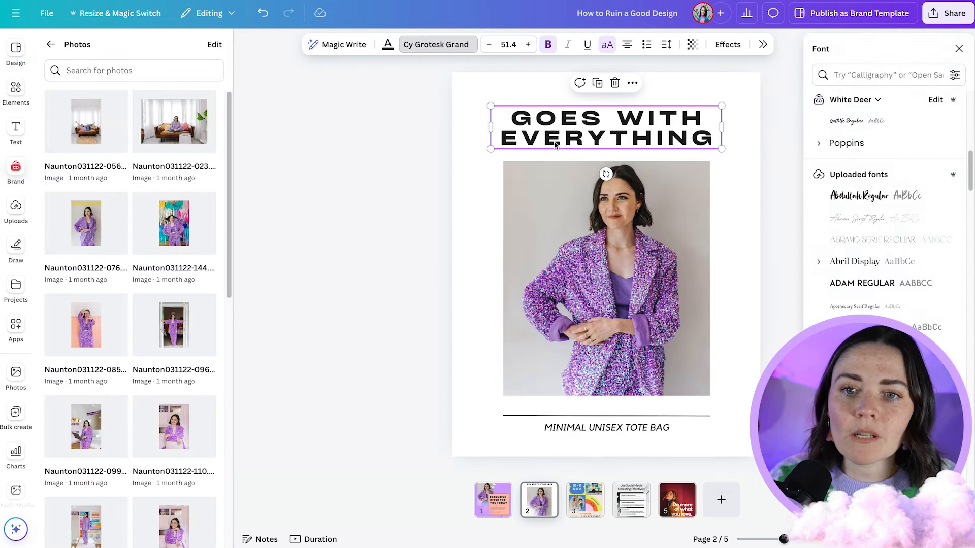
- Change the GOES WITH EVERYTHING heading to the brand font Poppins and set its letter spacing to 0
left_click(821, 148)
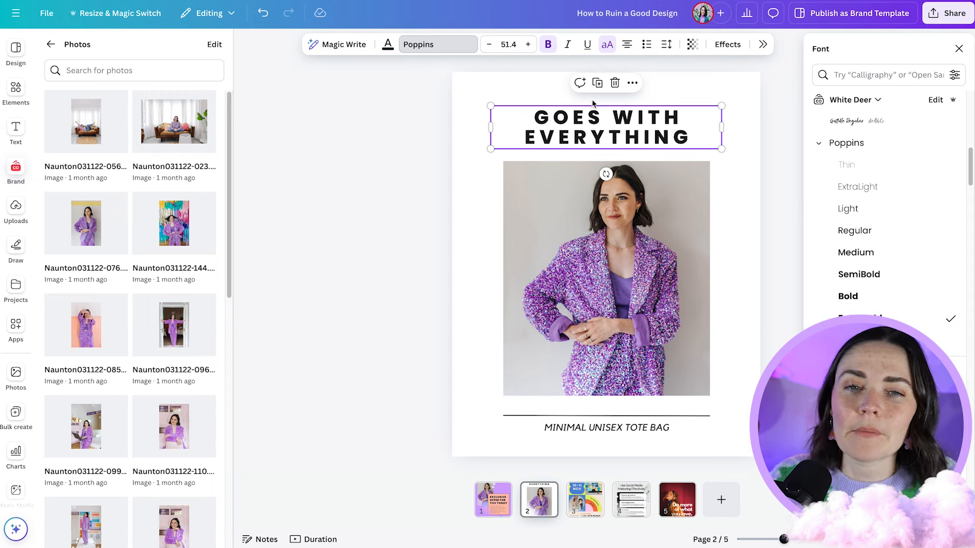
left_click(628, 133)
scroll(627, 133, "up", 5)
left_click(763, 201)
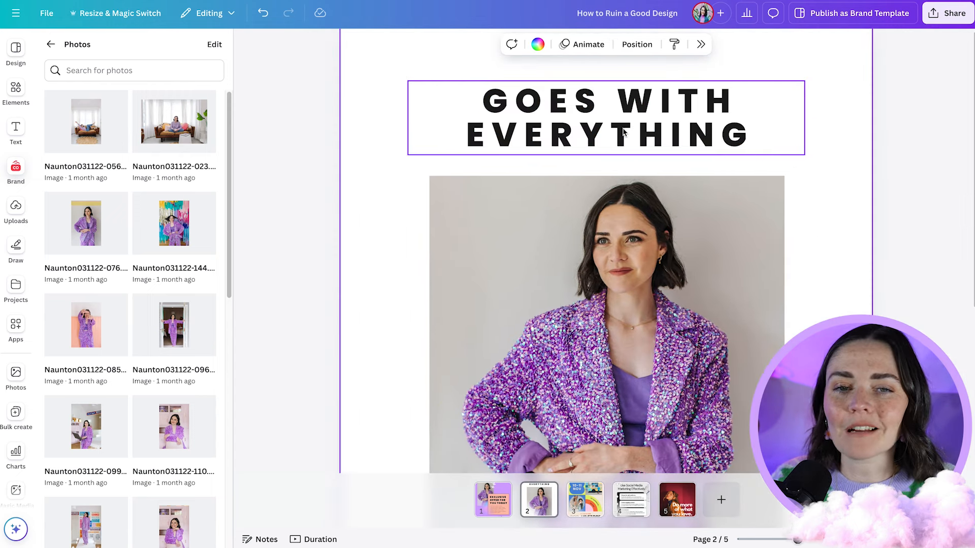
left_click(626, 132)
left_click(666, 46)
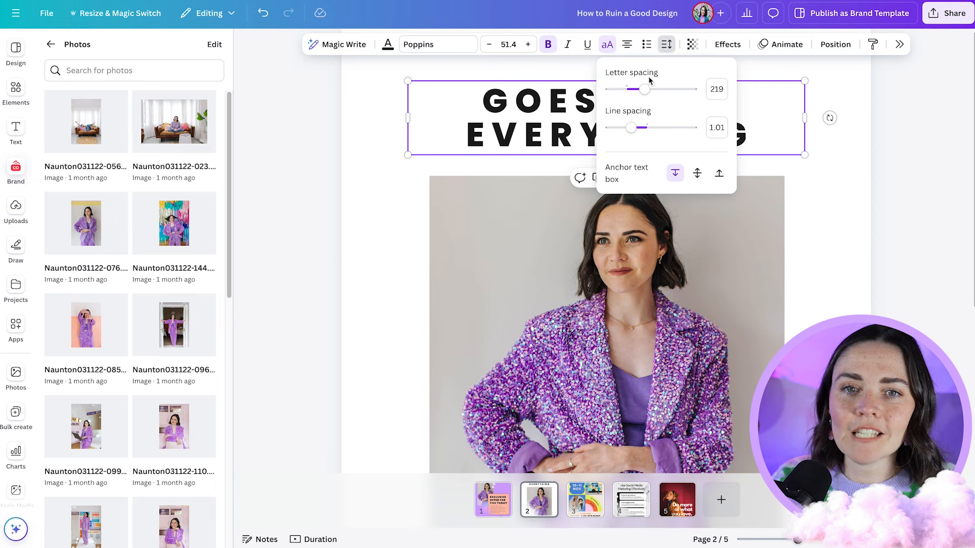
mouse_move(645, 90)
left_mouse_down()
mouse_move(662, 91)
mouse_move(627, 90)
left_mouse_up()
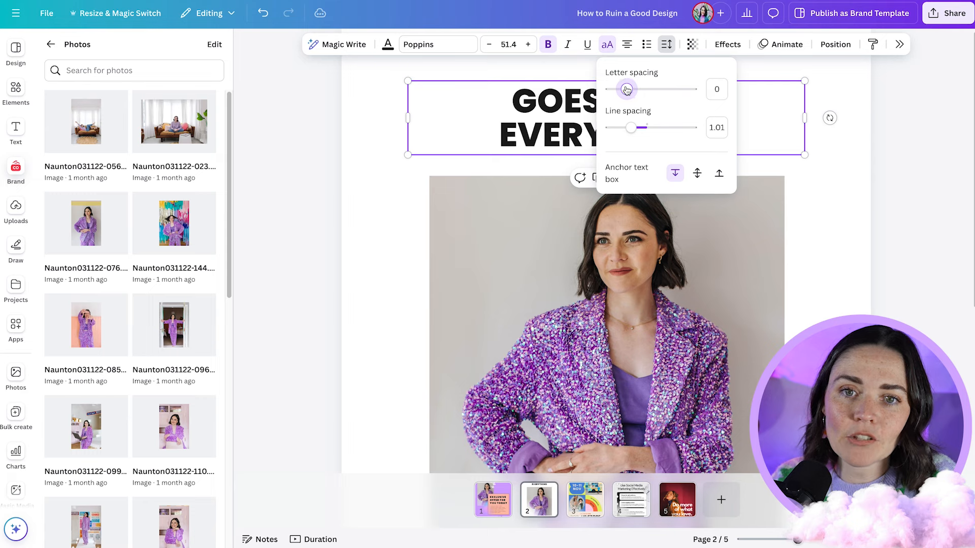
- Enlarge the heading to size 84.3 and position it so its second line overlaps the top of the photo
left_click(860, 188)
scroll(808, 155, "down", 3)
left_click(736, 134)
left_click_drag(750, 149, 750, 183)
left_click_drag(716, 162, 716, 159)
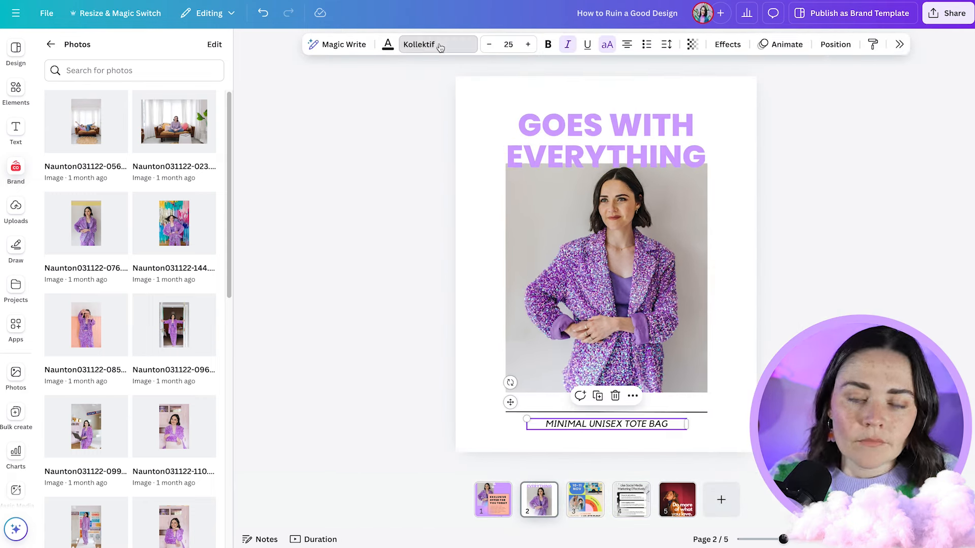
- Change the MINIMAL UNISEX TOTE BAG tagline to Poppins and remove its italics
left_click(438, 44)
left_click(883, 283)
left_click(570, 47)
- Delete the divider line below the photo and move the tagline up closer to the photo
left_click(703, 412)
key("Delete")
left_click_drag(670, 424, 671, 411)
- Put away the brand photos and set the page background to lilac #d1a3ff
left_click(16, 170)
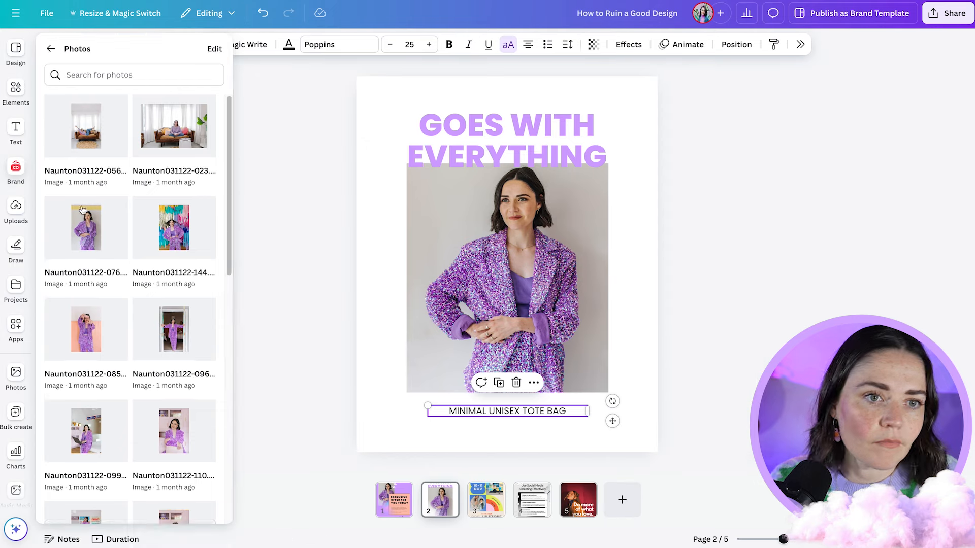
left_click(51, 45)
left_click(300, 184)
left_click(645, 261)
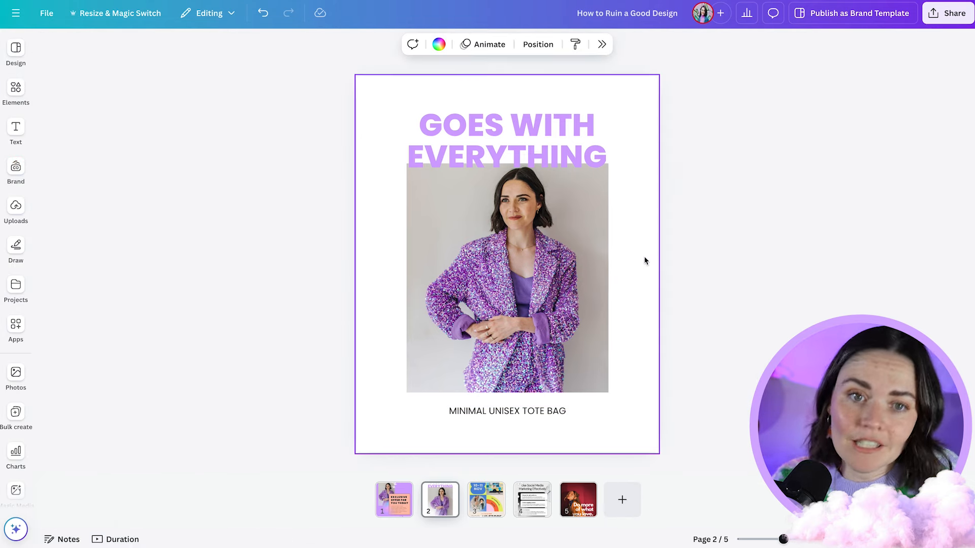
left_click(438, 44)
left_click(822, 152)
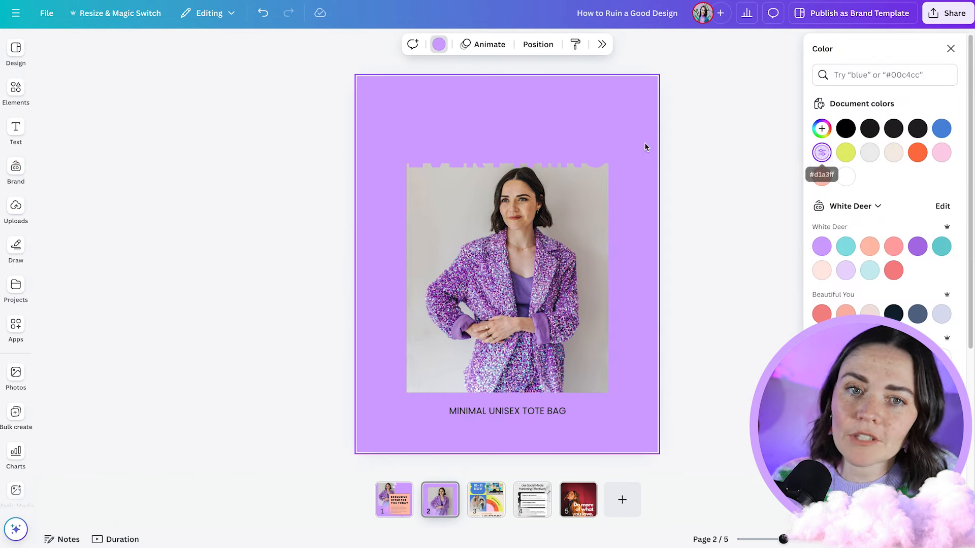
- Try the darker brand purple on the GOES WITH EVERYTHING heading, and settle on black for its colour
left_click(532, 138)
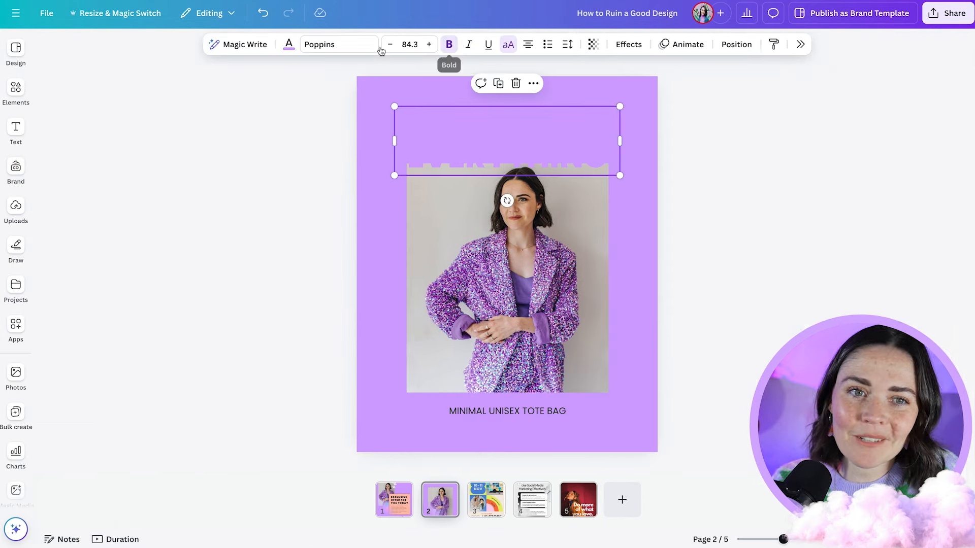
left_click(289, 44)
left_click(915, 247)
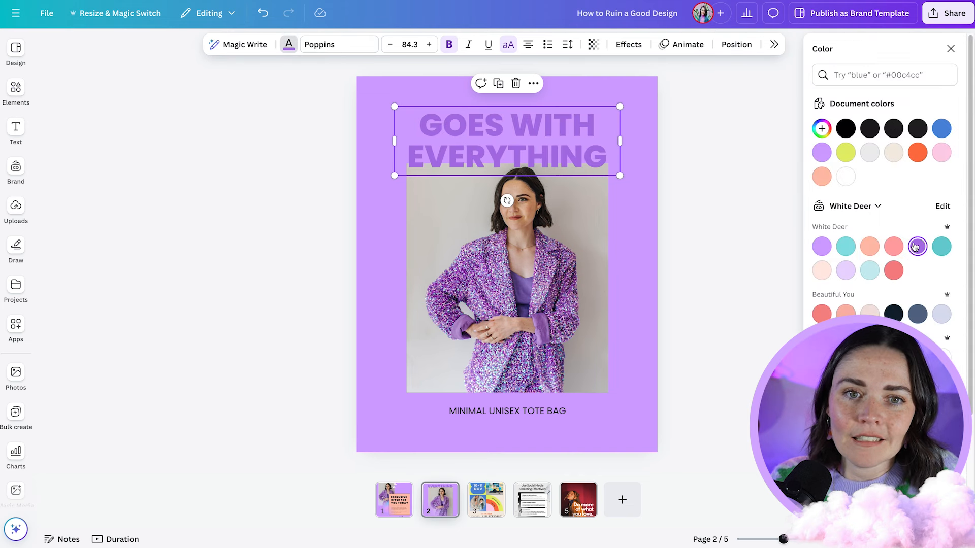
left_click(846, 128)
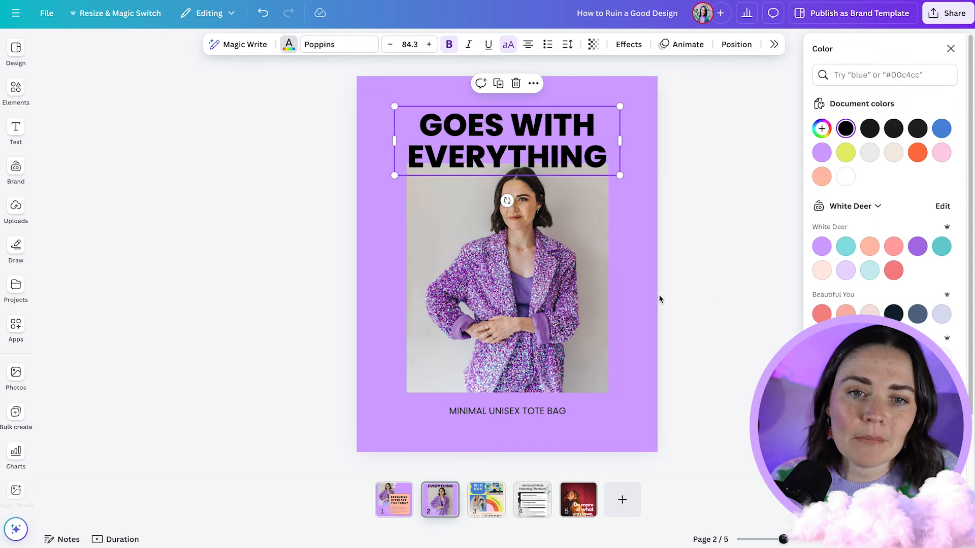
left_click(660, 299)
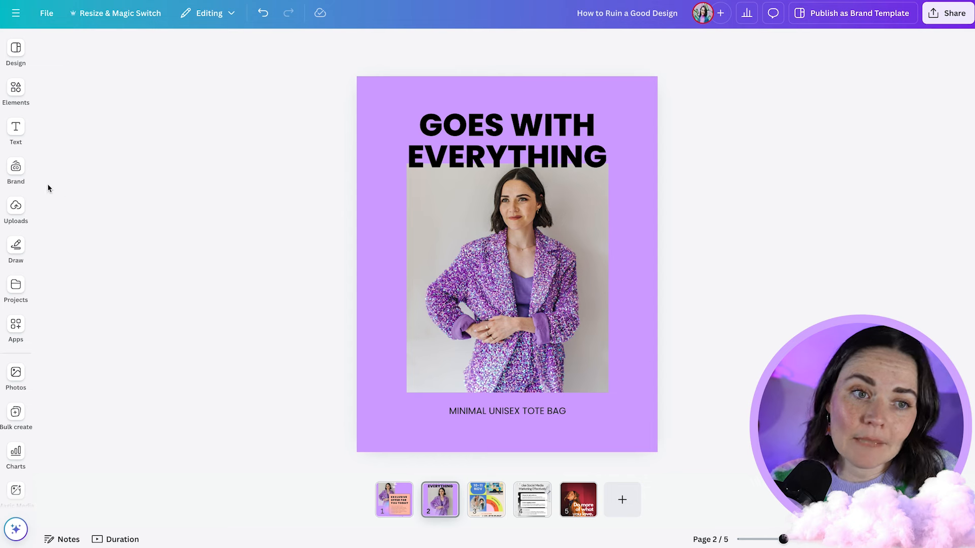
- Add the Purple Circle graphic from the brand kit and move it to the page's lower-left corner
left_click(16, 170)
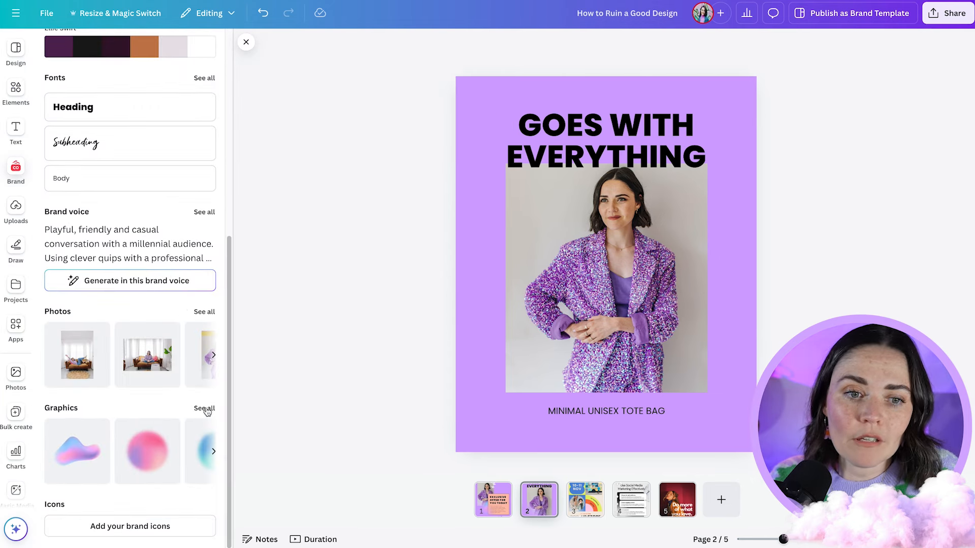
left_click(204, 409)
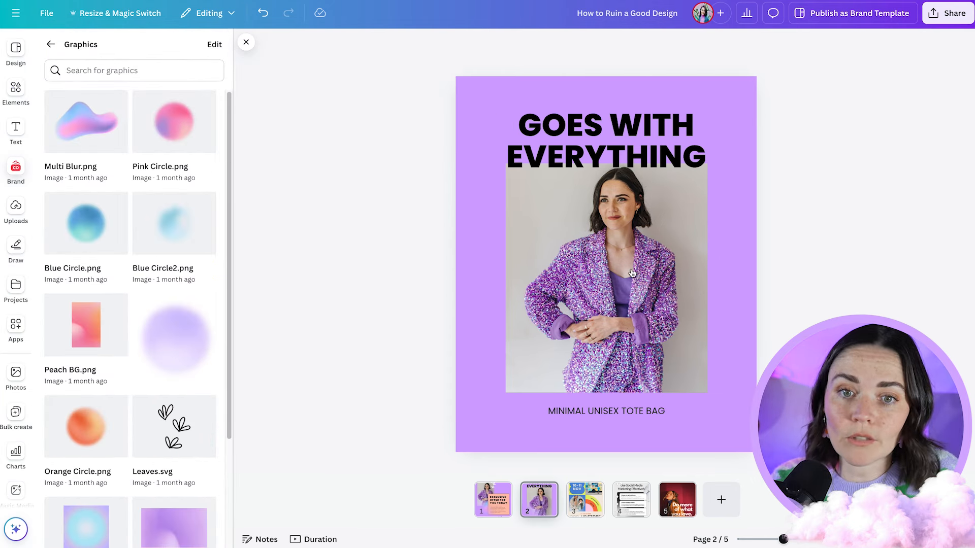
left_click(174, 325)
left_click_drag(611, 260, 462, 406)
left_click(806, 256)
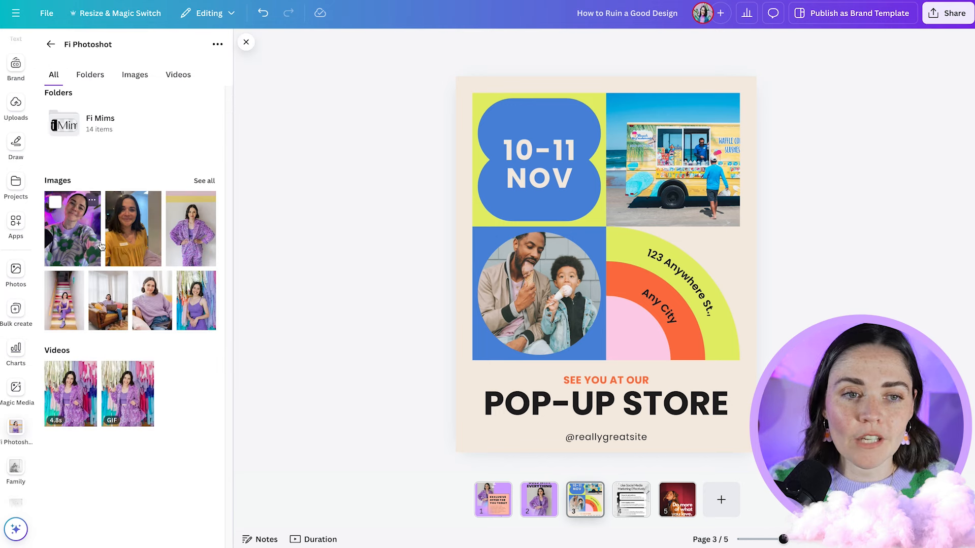
- Try the mustard-top photo in the pop-up store design's round frame and the floral-jumper selfie in its square frame, and undo both
left_click_drag(131, 228, 513, 279)
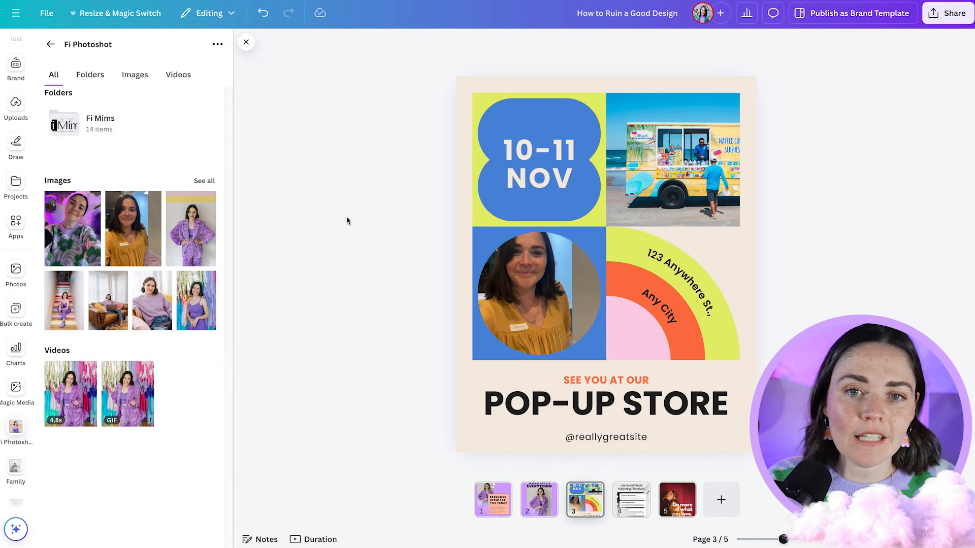
left_click_drag(72, 228, 672, 160)
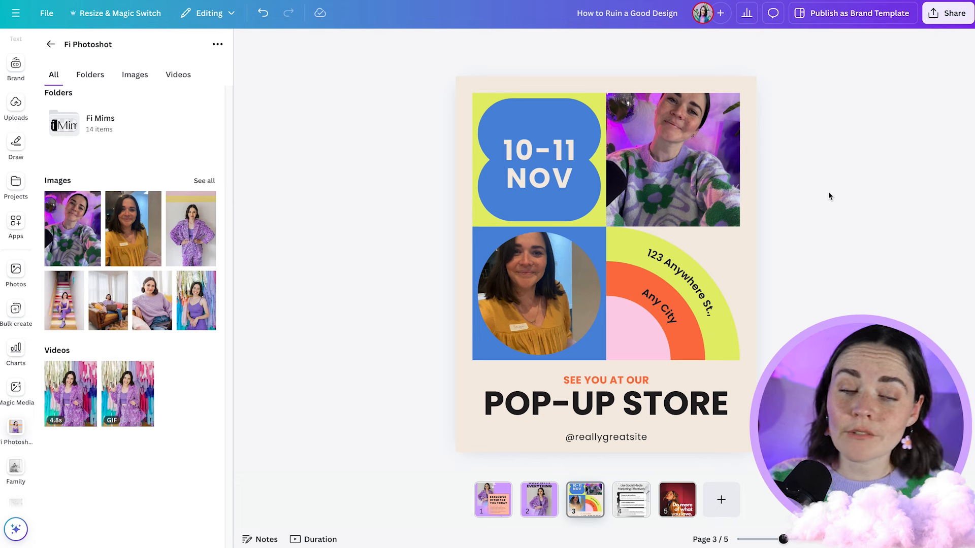
key("ctrl+z")
key("ctrl+z")
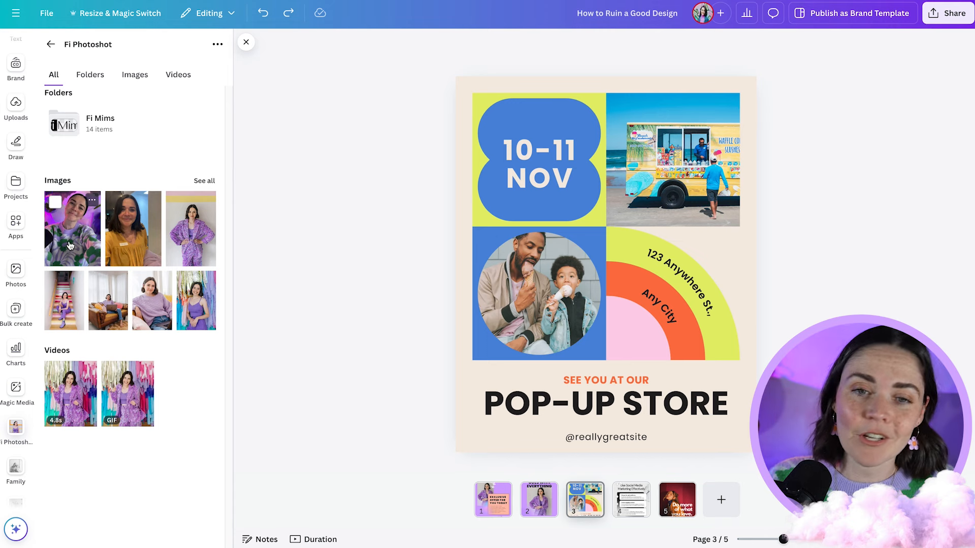
- Fill the round frame with the floral-jumper selfie and the square frame with the mustard-top photo
left_click_drag(73, 228, 538, 293)
left_click_drag(133, 228, 632, 213)
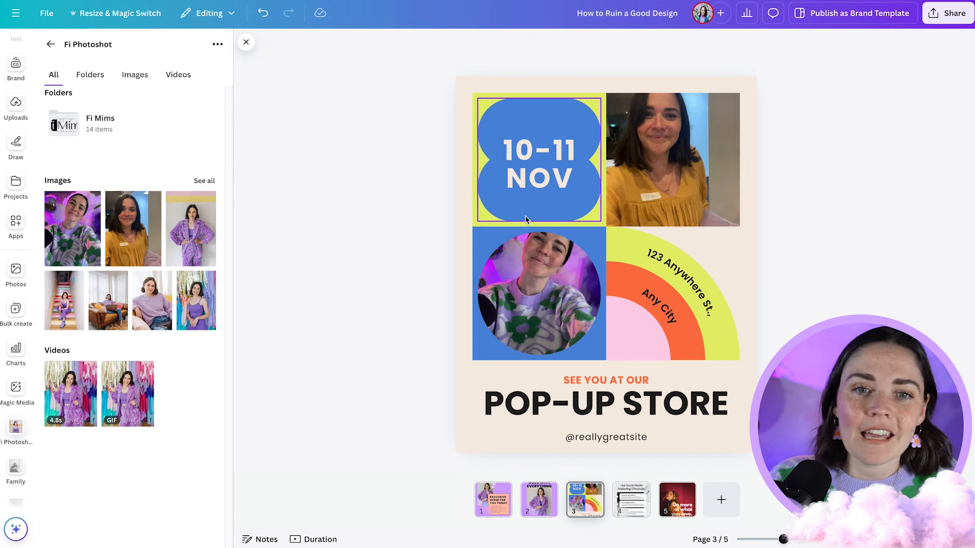
- Recolour the blue shape behind the date with the White Deer brand lilac and apply the change to all matching blue elements
left_click(528, 219)
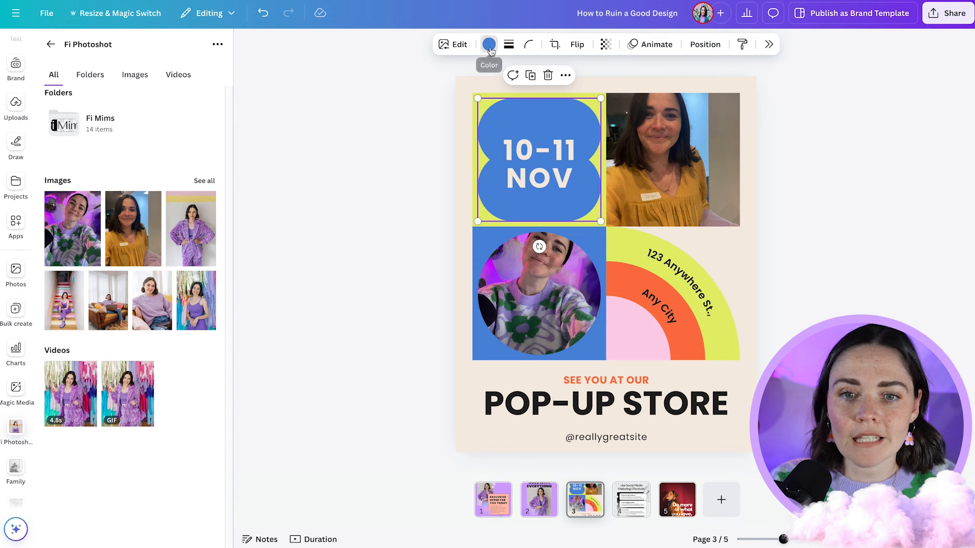
left_click(489, 46)
left_click(822, 247)
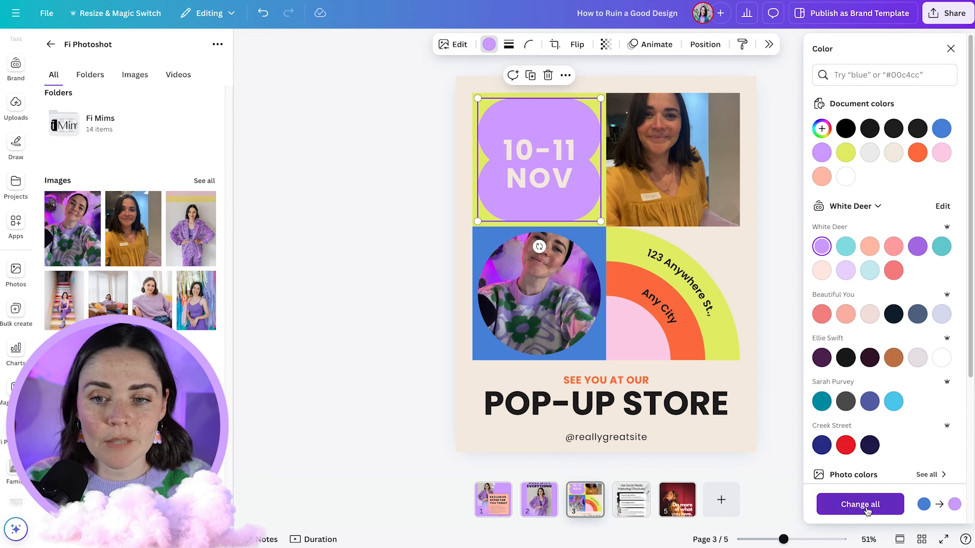
left_click(868, 508)
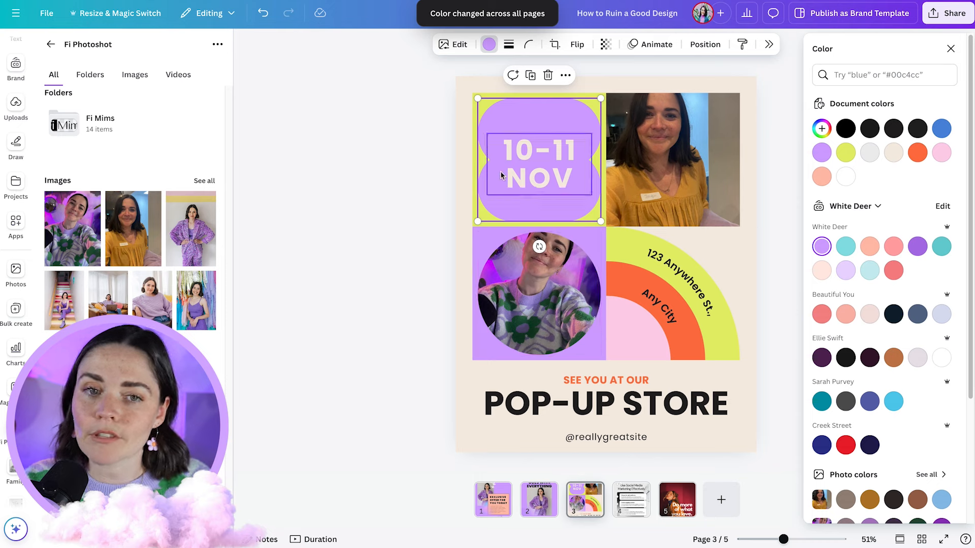
- Recolour the rainbow arcs in brand purple, teal and peach, and fill the lime square behind the date with peach #ffbfac
left_click(660, 284)
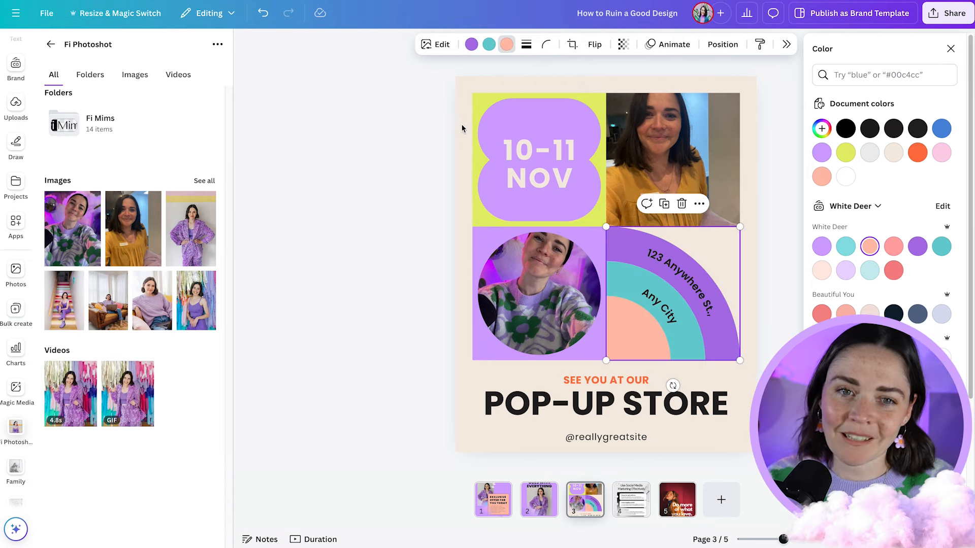
left_click(478, 99)
left_click(486, 94)
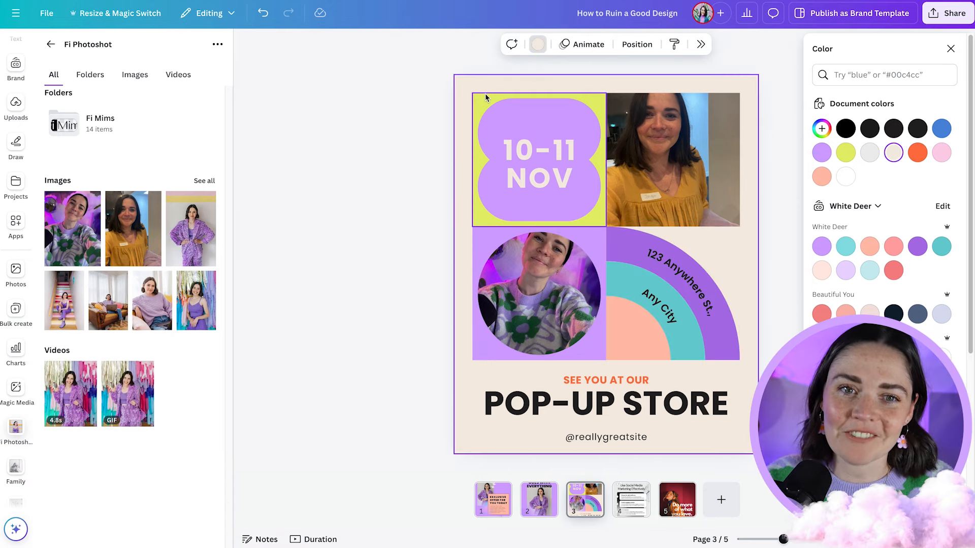
left_click(481, 97)
left_click(846, 177)
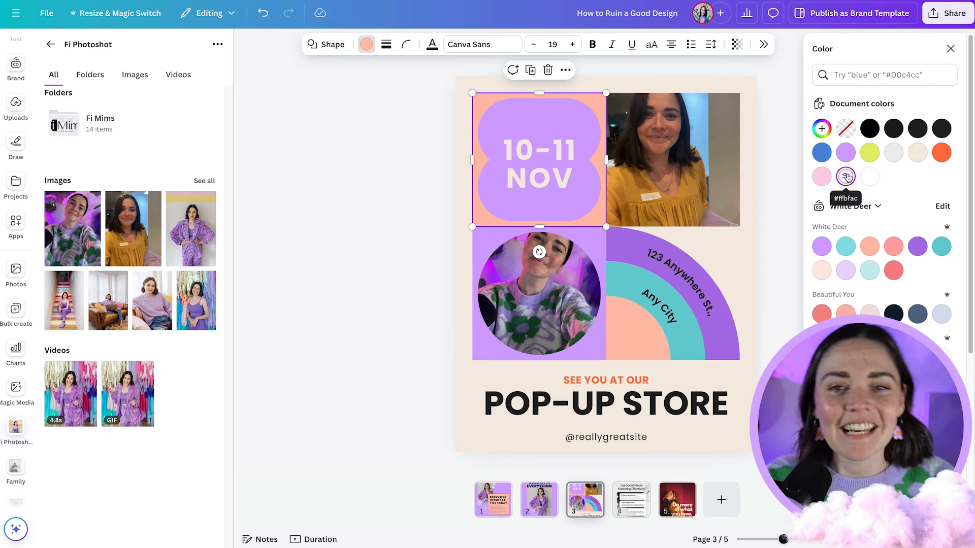
left_click(402, 248)
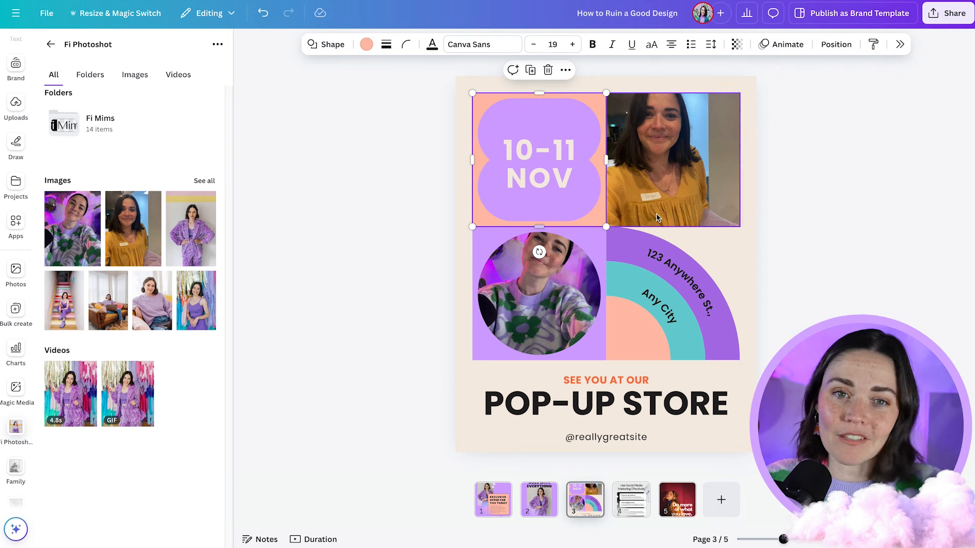
- Recolour the "10-11 NOV" date text in the White Deer brand coral #f68589
left_click(828, 226)
left_click(545, 186)
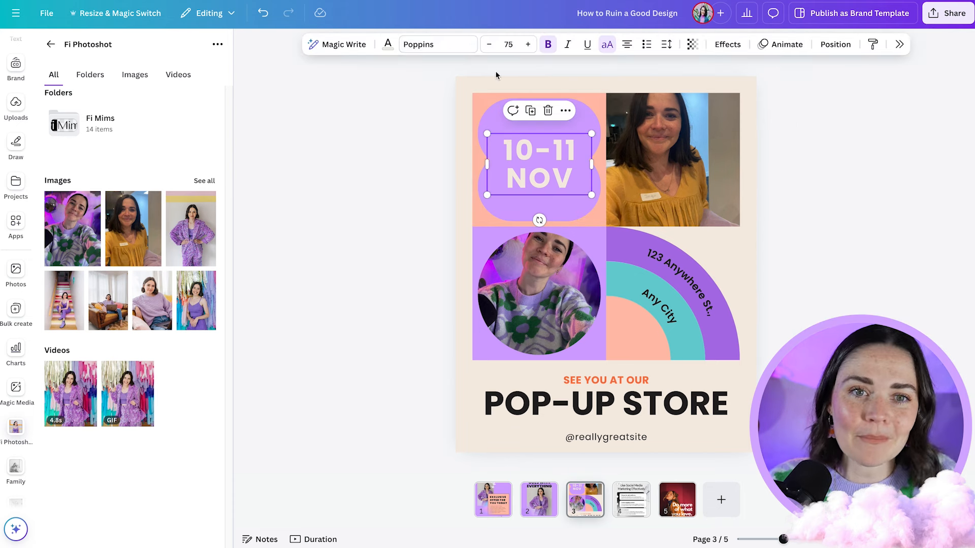
left_click(388, 44)
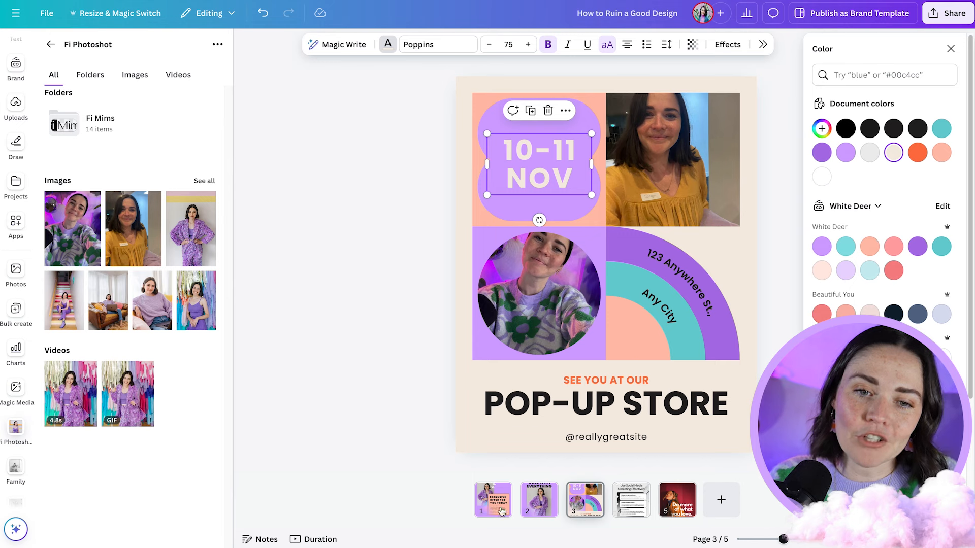
left_click(501, 511)
left_click(589, 507)
left_click(535, 150)
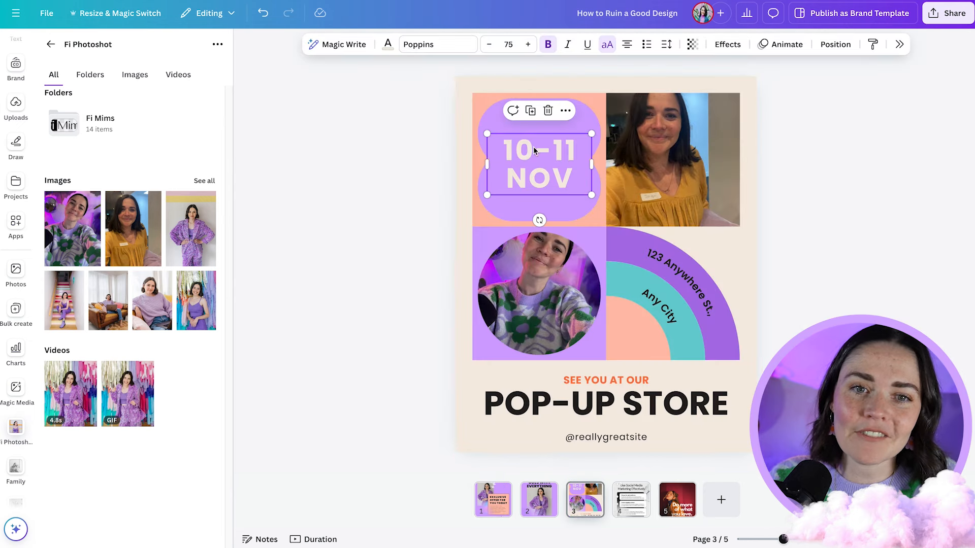
left_click(388, 45)
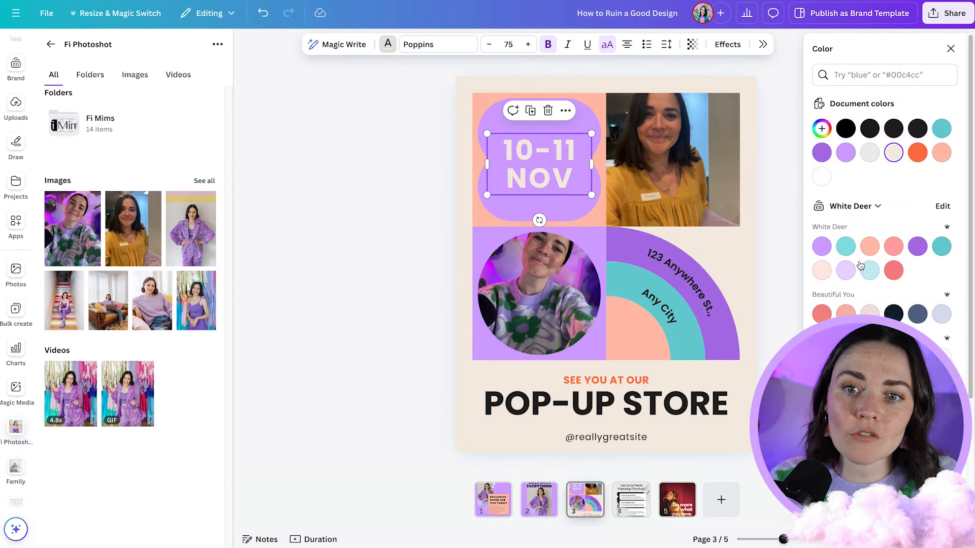
left_click(820, 272)
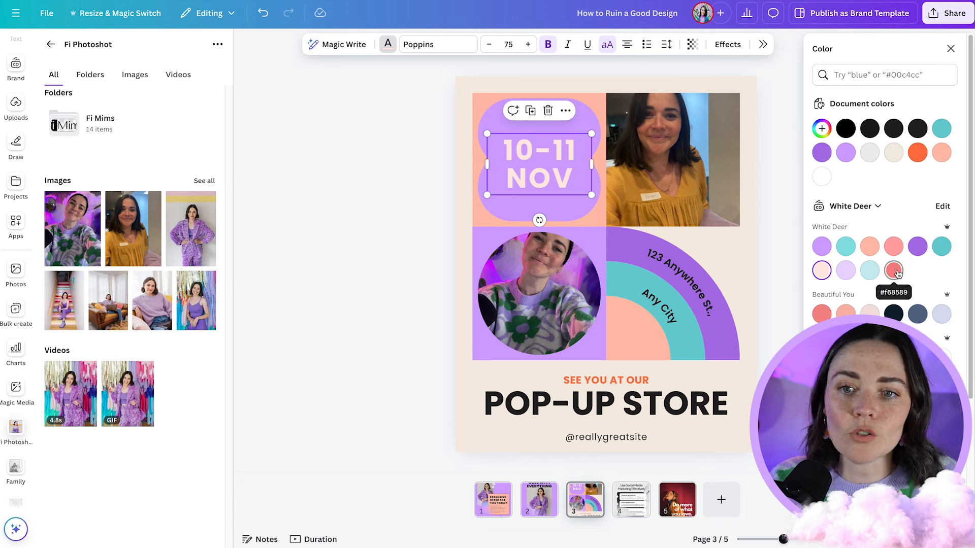
left_click(894, 272)
left_click(416, 151)
left_click(567, 153)
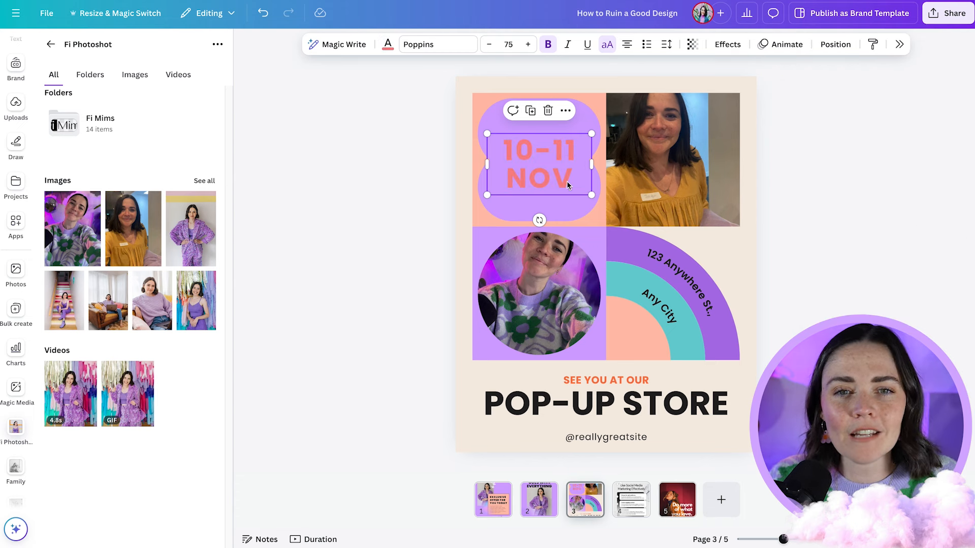
left_click(395, 155)
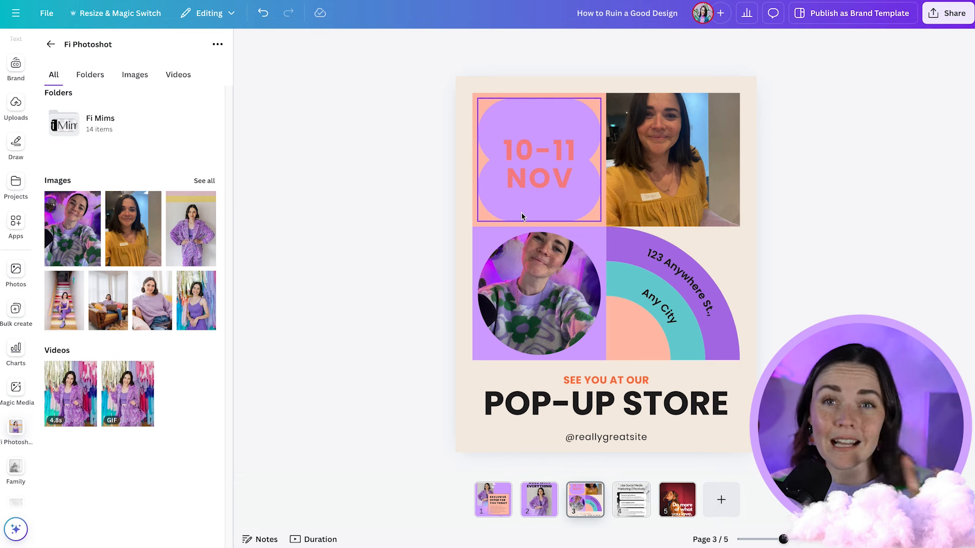
- Try the curved "123 Anywhere St." text in brand peach and in the darker brand purple
left_click(682, 281)
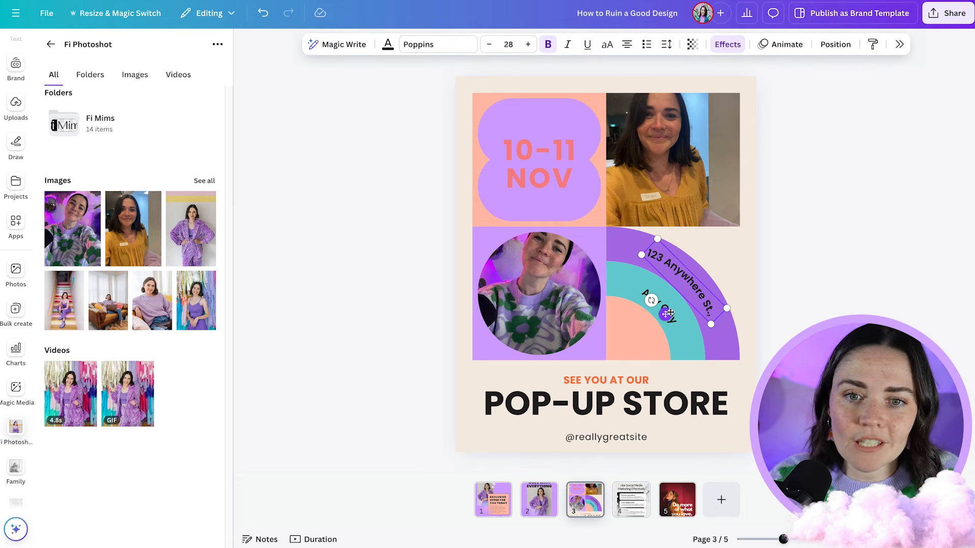
left_click(679, 327, "shift")
left_click(411, 44)
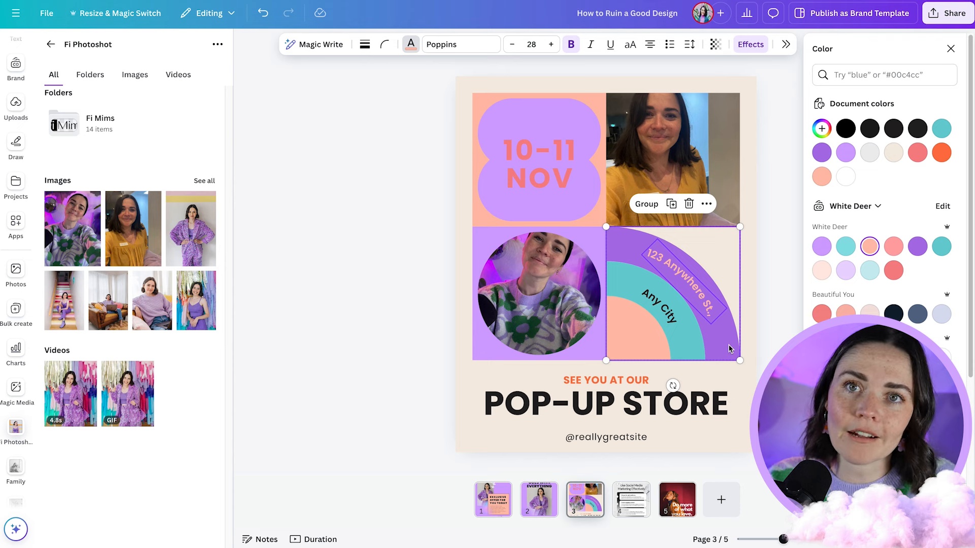
left_click(940, 254)
left_click(919, 248)
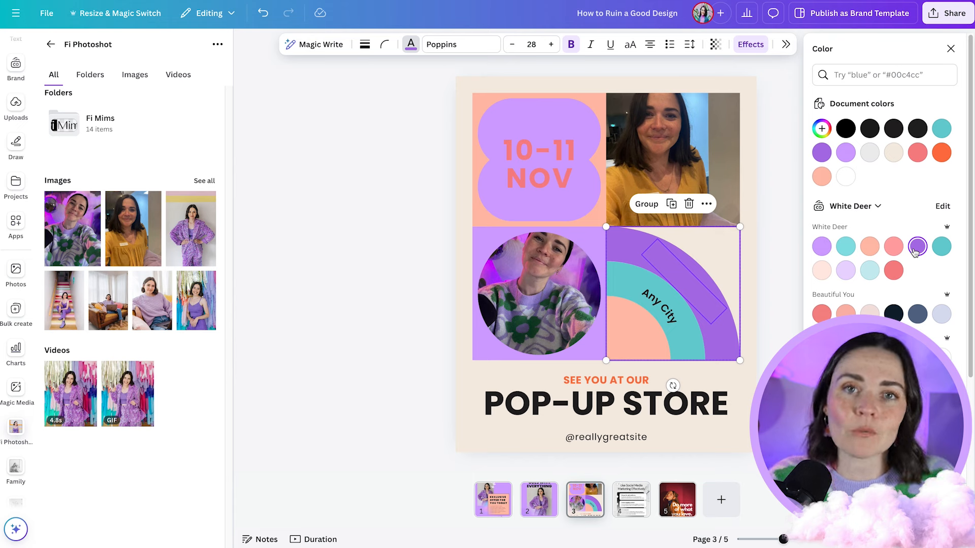
- Recolour the curved "Any City" text in salmon pink and the "123 Anywhere St." text in the darker brand teal
left_click(667, 321)
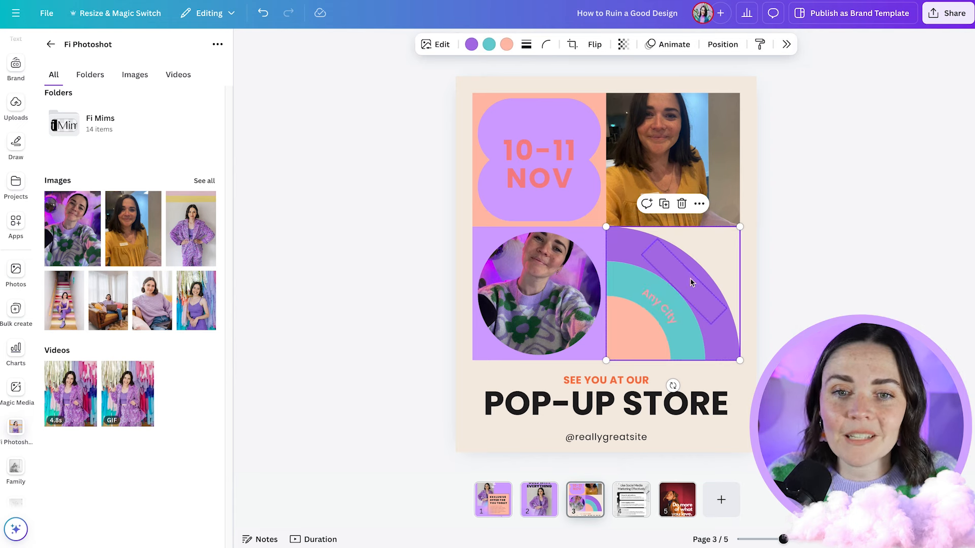
left_click(682, 290)
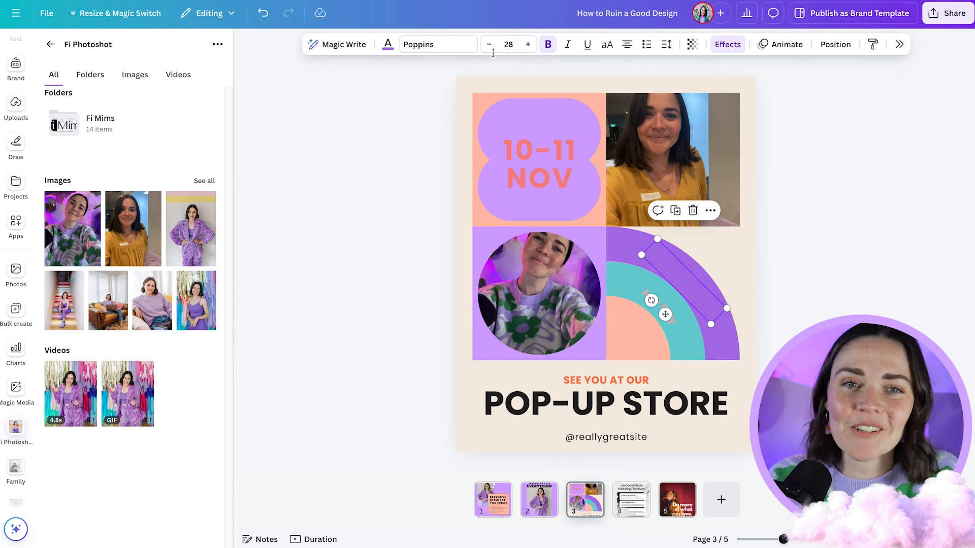
left_click(387, 44)
left_click(940, 246)
left_click(781, 284)
left_click(801, 276)
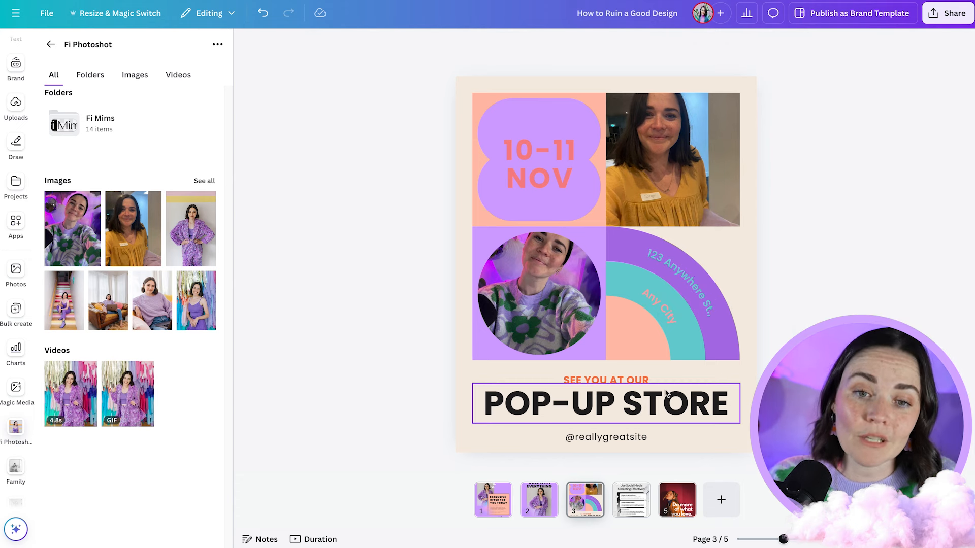
- Fill the page background with the darker brand teal, and recolour the POP-UP STORE heading light teal and the lines around it coral
left_click(702, 407)
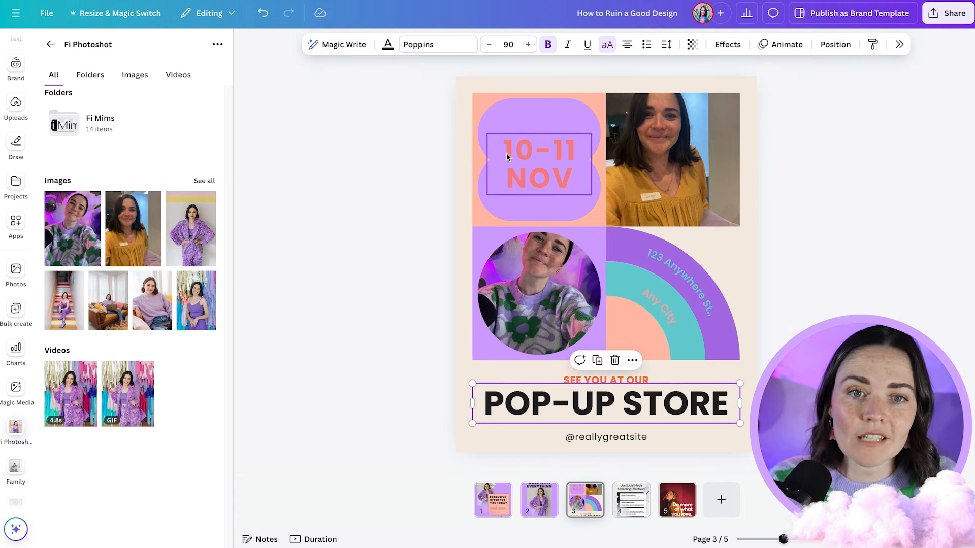
left_click(557, 175)
left_click(763, 290)
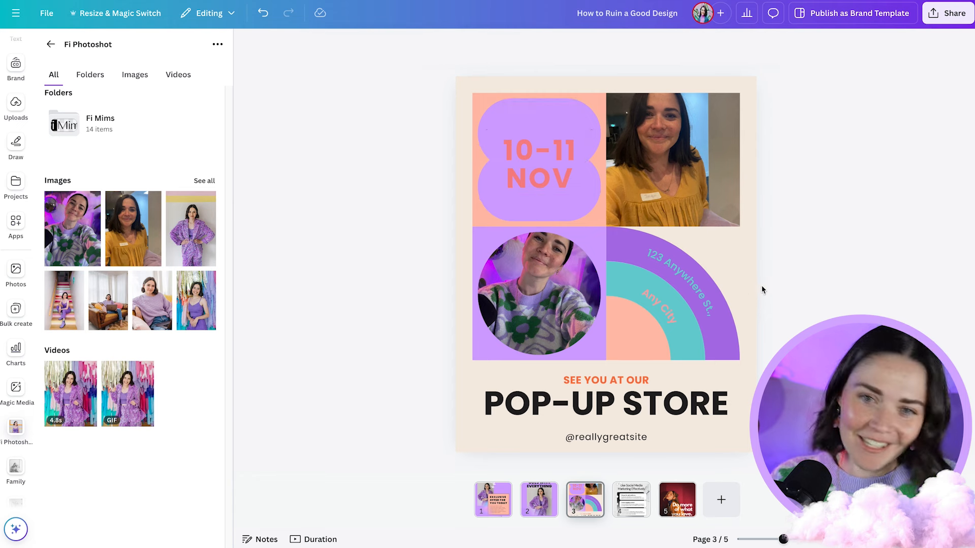
left_click(748, 257)
left_click(537, 44)
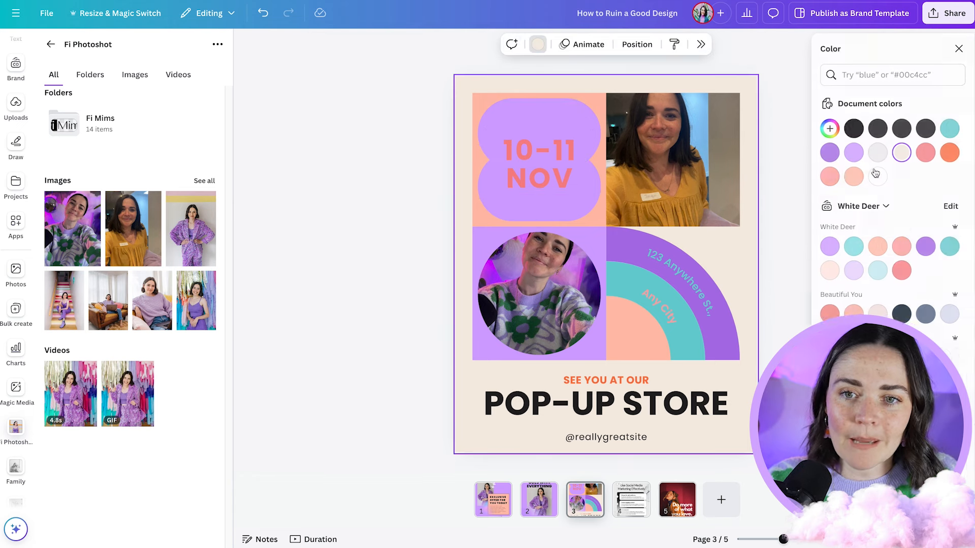
left_click(941, 248)
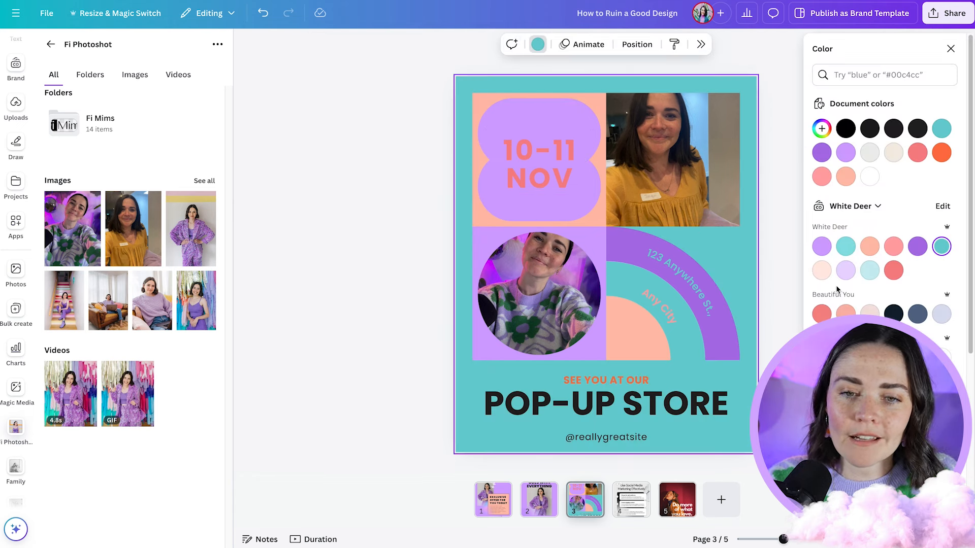
left_click(612, 405)
left_click(852, 275)
left_click(793, 304)
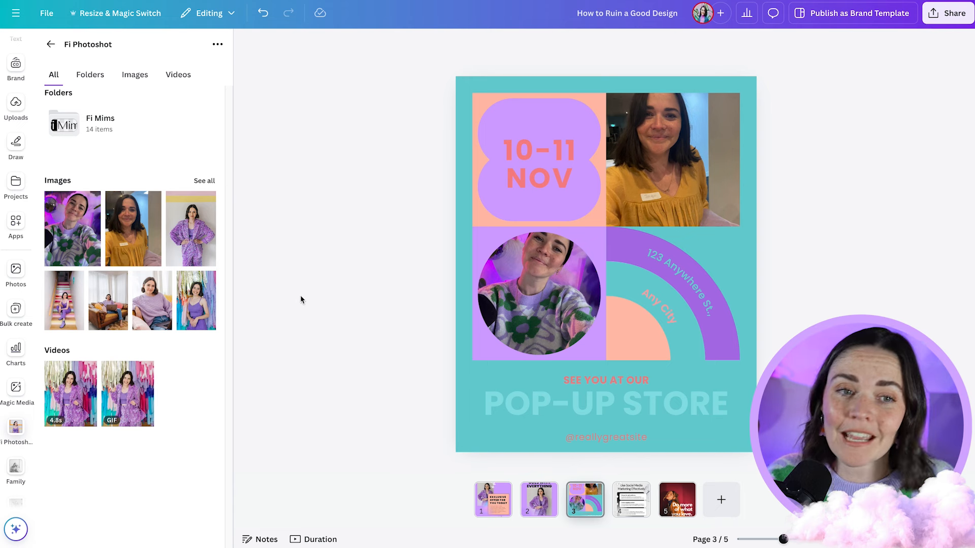
- Replace the square frame's photo with the purple-suit portrait and the round frame's photo with the colourful-staircase one
left_click_drag(212, 231, 673, 160)
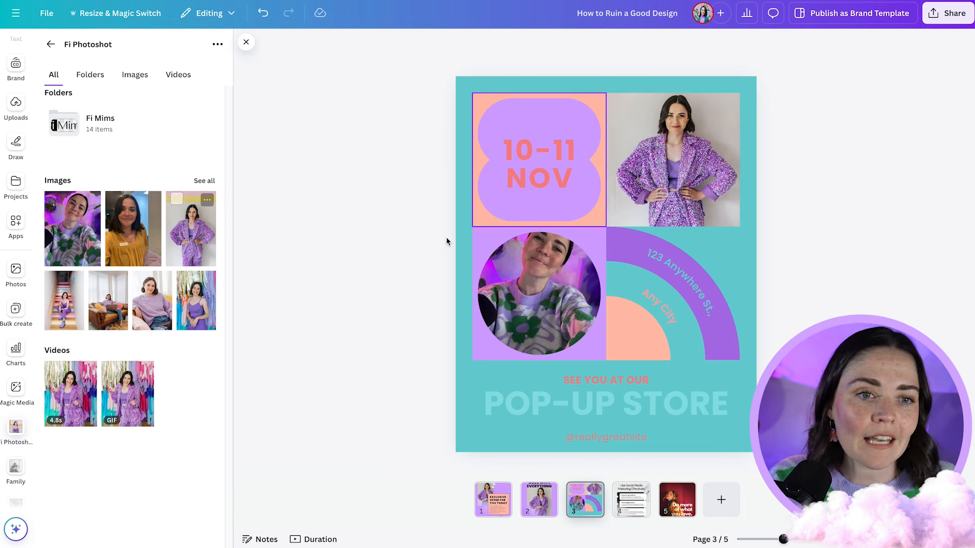
left_click_drag(68, 316, 539, 295)
- Recolour the "10-11 NOV" date text in the brand's pale pink and the curved street address in pale blue
left_click(539, 162)
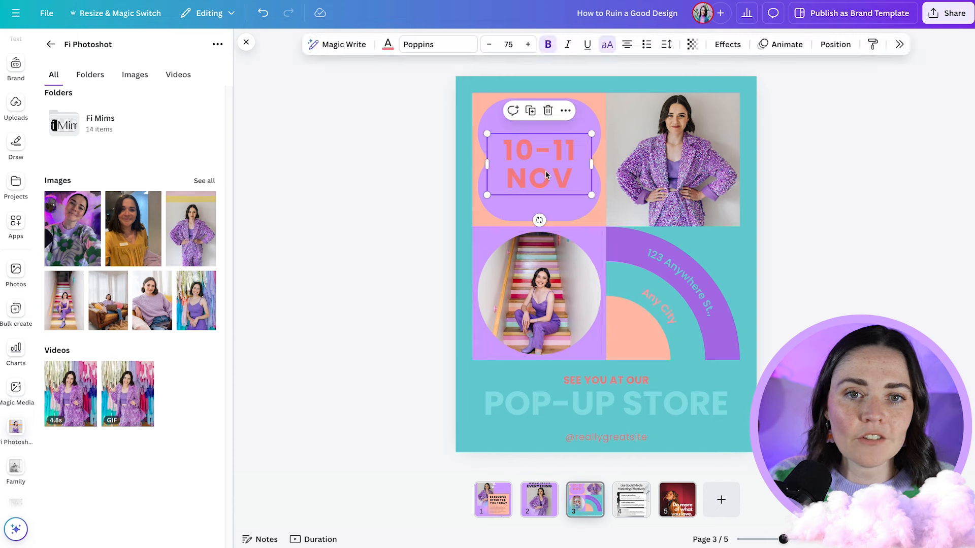
left_click(385, 50)
left_click(821, 270)
left_click(692, 288)
left_click(870, 270)
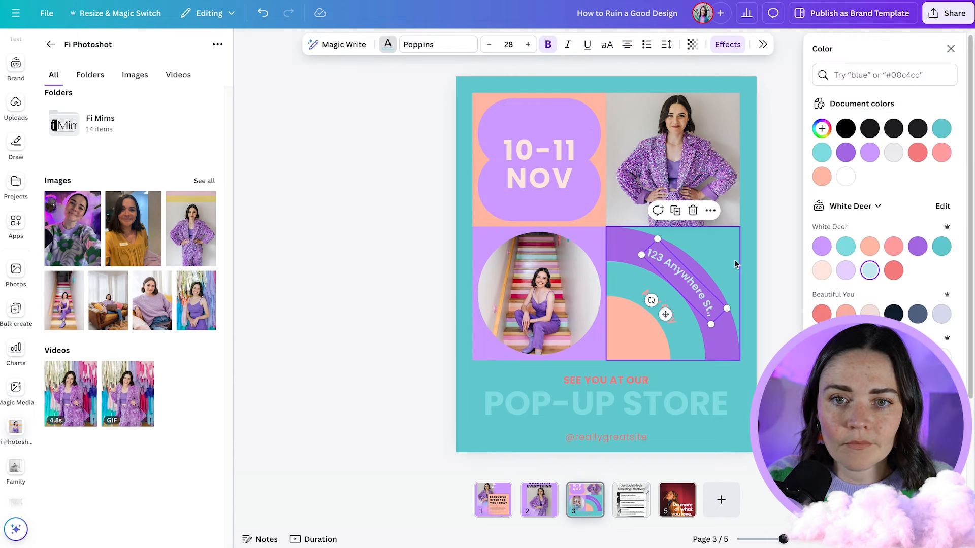
- Fill the page background with brand lilac and the square behind the round photo with the darker brand teal
left_click(748, 259)
left_click(822, 246)
left_click(594, 241)
left_click(604, 235)
left_click(942, 247)
- Recolour the curved "Any City" text in a light brand tint and the "123 Anywhere St." text in pale pink
left_click(660, 307)
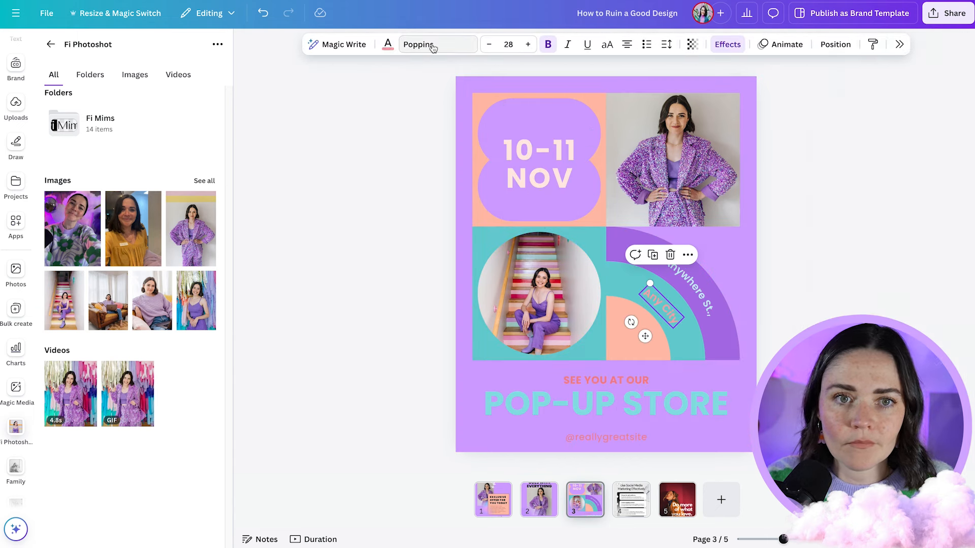
left_click(388, 45)
left_click(846, 247)
left_click(696, 289)
left_click(821, 271)
- Recolour the "SEE YOU AT OUR" line white, and the POP-UP STORE heading and the handle below it in light colours
left_click(637, 380)
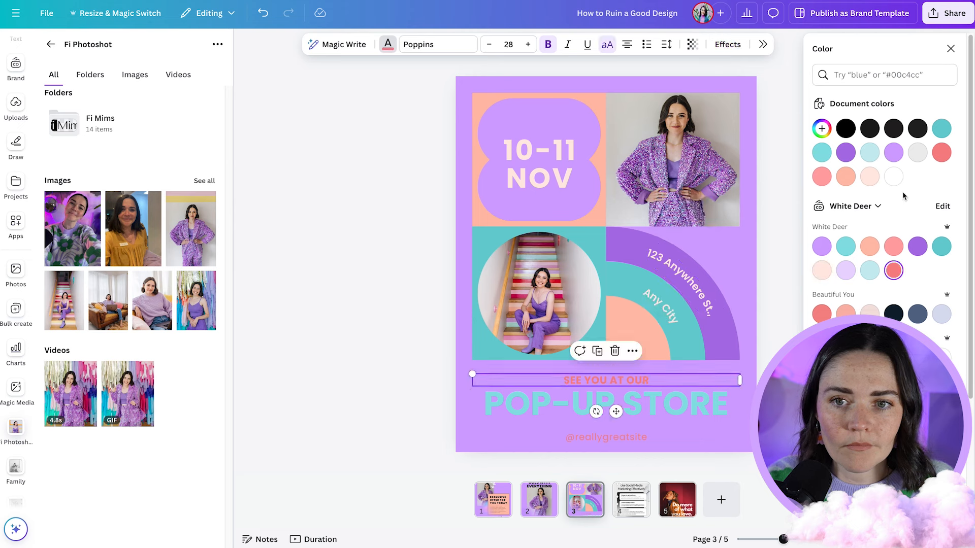
left_click(893, 177)
left_click(683, 404)
left_click(870, 271)
left_click(893, 176)
left_click(643, 437)
left_click(808, 298)
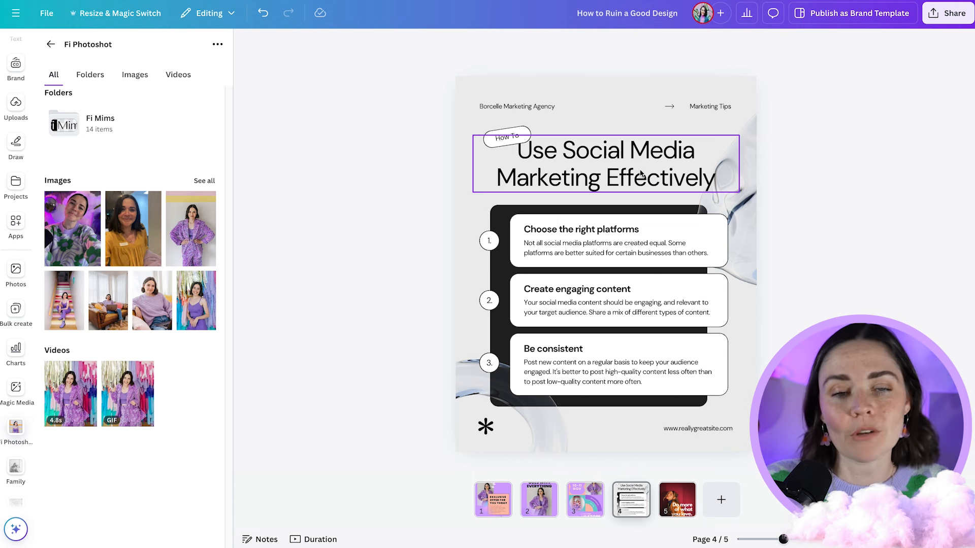
- Retitle the page 4 social media tips design "Design Well" and change its header texts to "White Deer Studio" and "Design Tips"
double_click(641, 172)
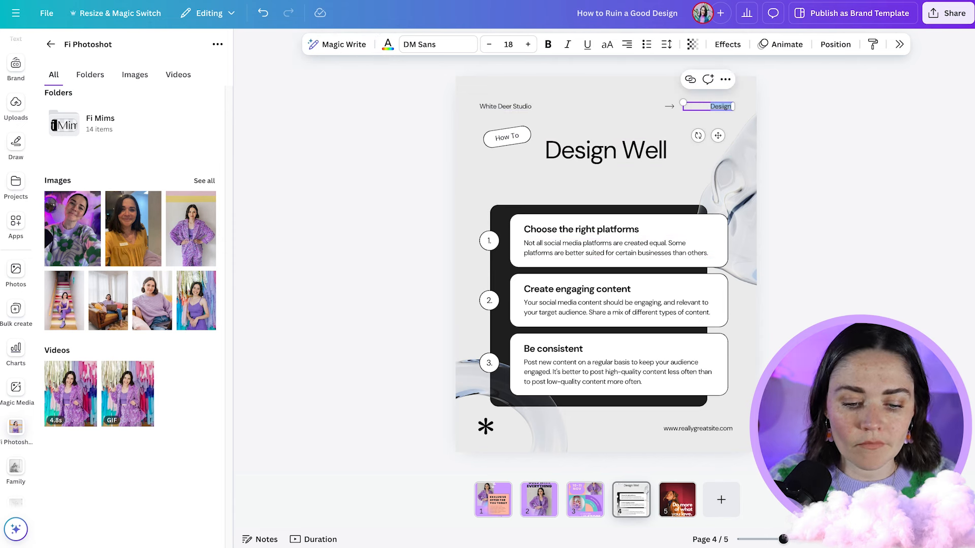
- Change tip 1's heading to "Make sure to open up Canva on a computer so it's easier to use" and tip 2's to "Enjoy it"
double_click(569, 229)
type("Make sure to open up Canva on a computer so it's easier")
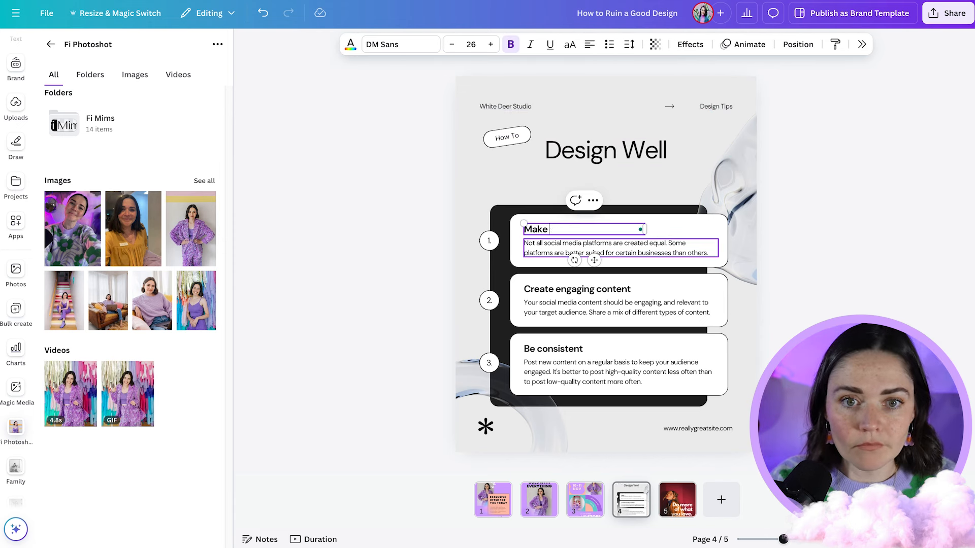
double_click(660, 277)
type("Enjoy it")
- Change tip 3's heading to "Create things that light you up and that you audience are drawn to."
double_click(553, 349)
type("Create things that light you up and that you audience are drawn to.")
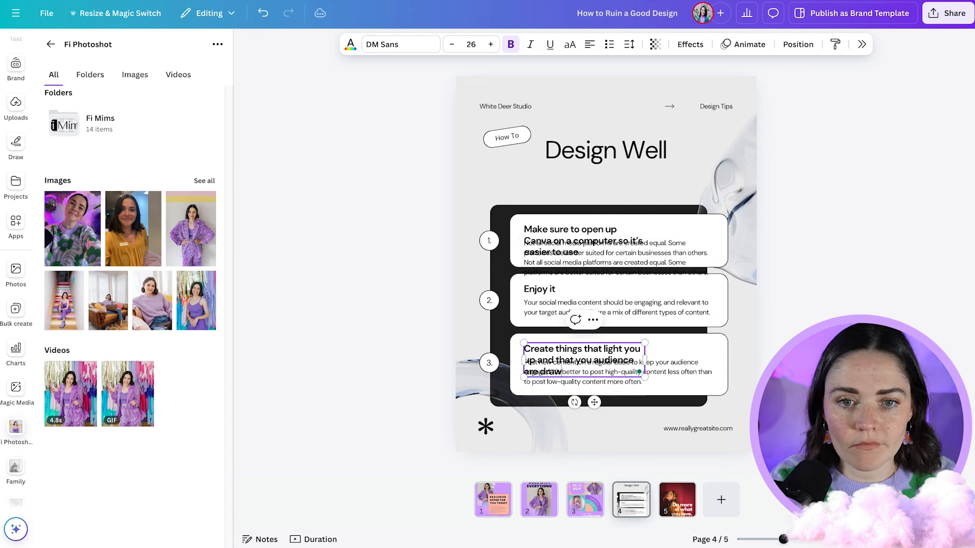
left_click(818, 319)
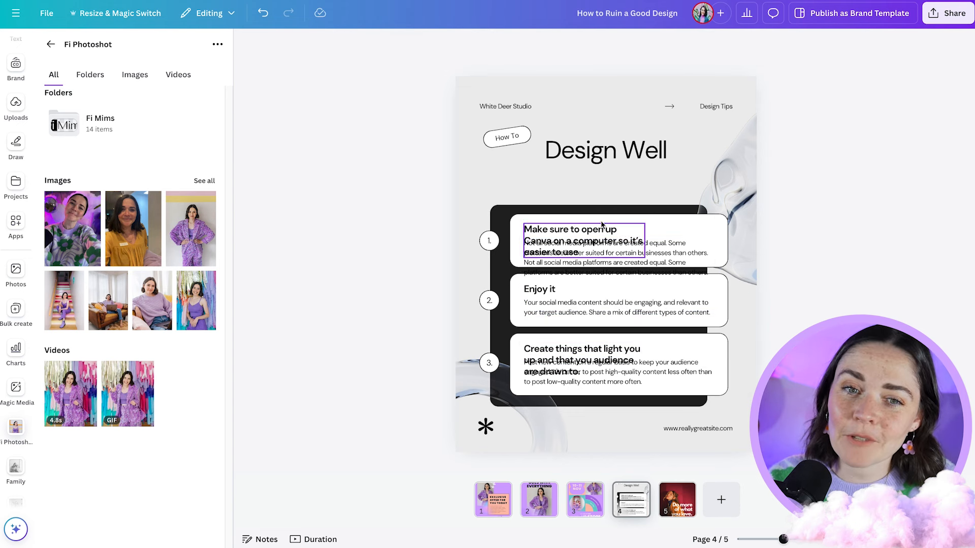
- Recolour the black panel behind the three tips with the White Deer brand lilac
left_click(503, 213)
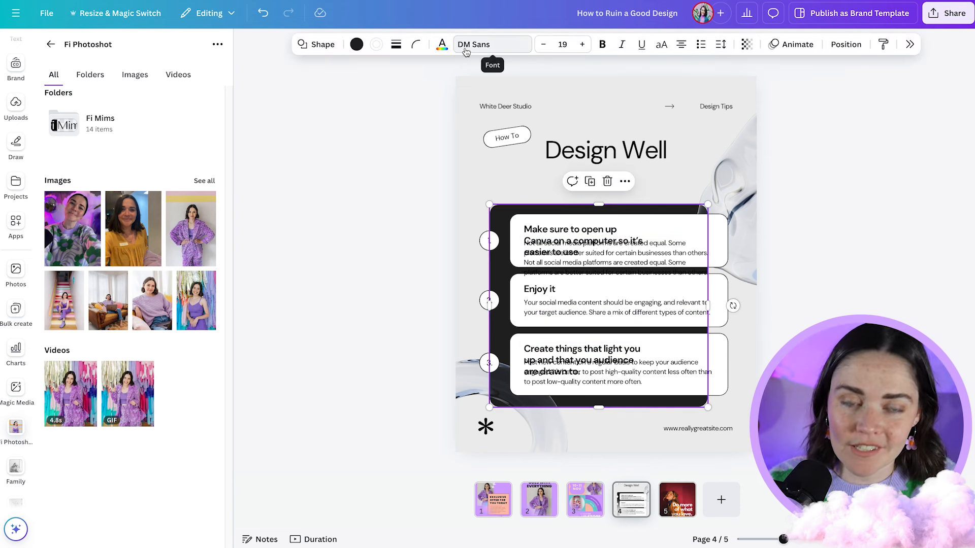
left_click(357, 44)
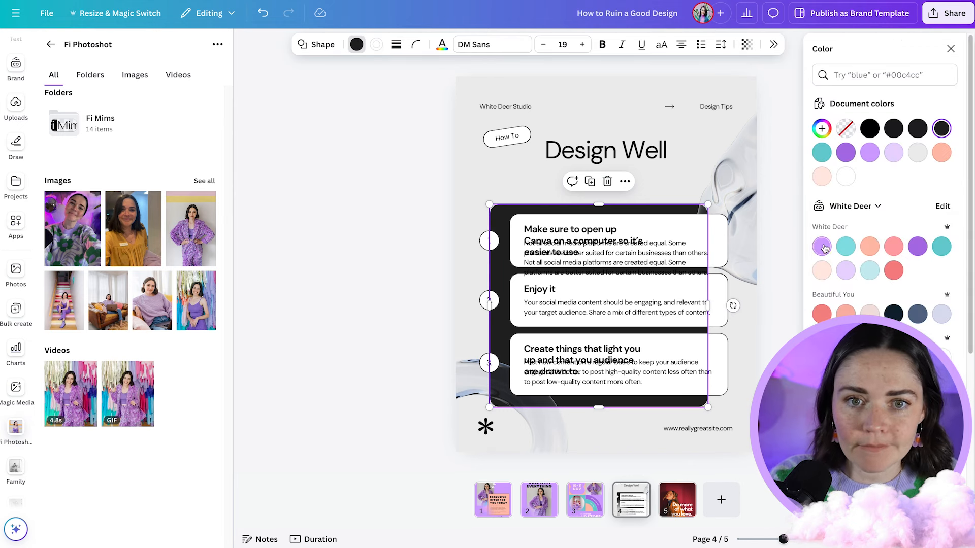
left_click(821, 246)
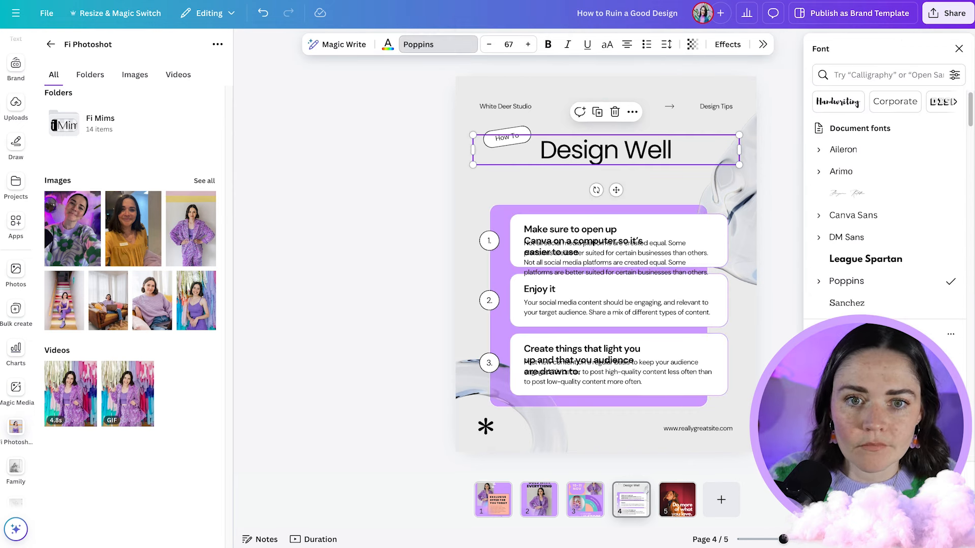
- Apply the Poppins font to all text on the tips page and fill its background with the brand's pale lilac
left_click(787, 330)
left_click(483, 159)
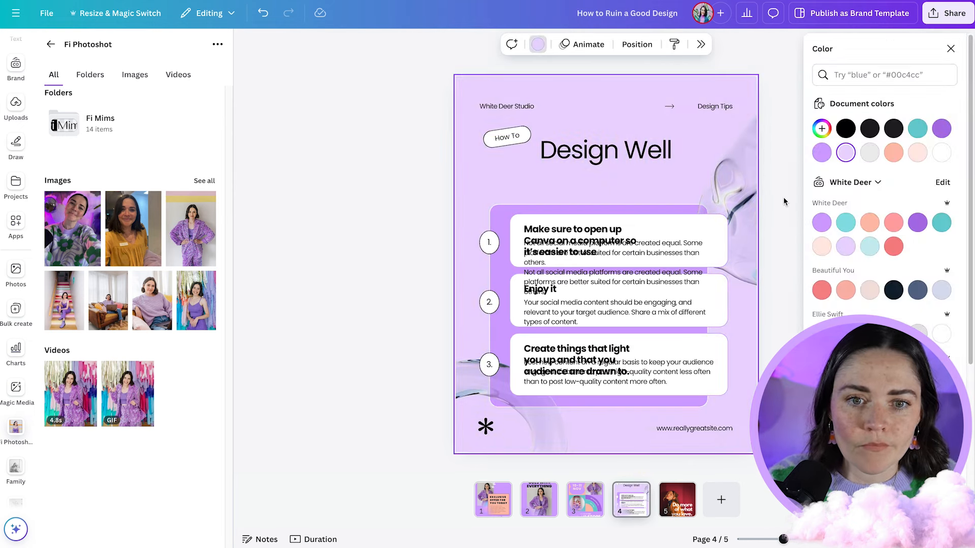
key("Escape")
- Delete the glass blob graphics and the black asterisk from the tips page
left_click_drag(760, 278, 683, 206)
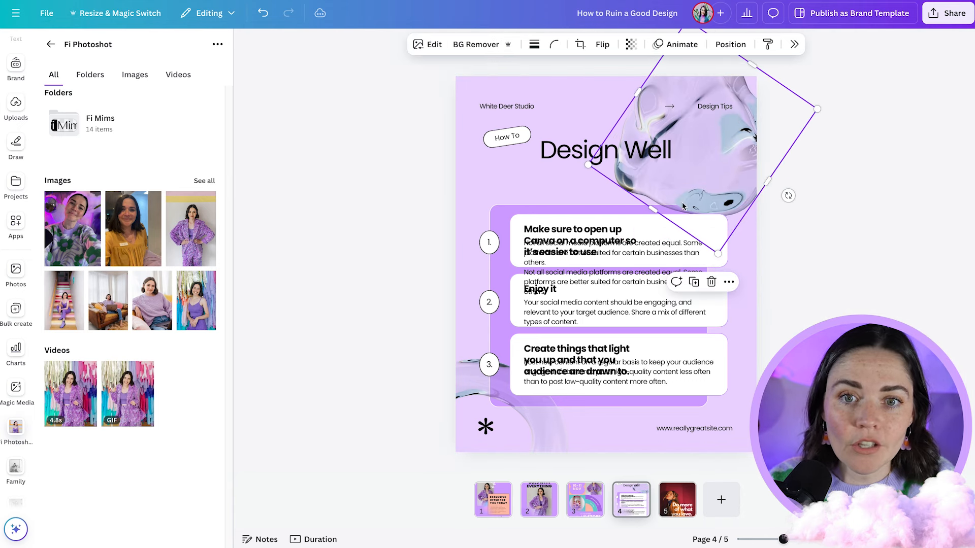
key("Delete")
left_click(475, 397)
key("Delete")
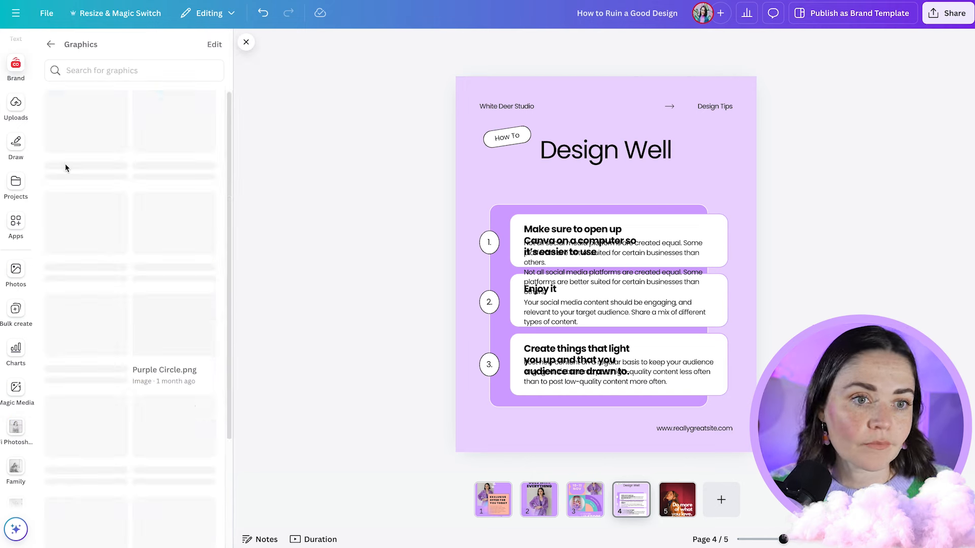
- Add the pink cloud brand graphic, scale it down and place it in the page's lower-left corner, level with the website address
left_click(86, 486)
left_click_drag(640, 285, 671, 164)
left_click_drag(777, 240, 616, 170)
left_click_drag(567, 118, 611, 418)
left_click_drag(659, 376, 604, 404)
- Add the Purple Circle brand graphic to the tips page, scaled down and placed beside the end of the Design Well title
left_click(174, 181)
left_click_drag(494, 377, 632, 239)
left_click_drag(651, 202, 683, 174)
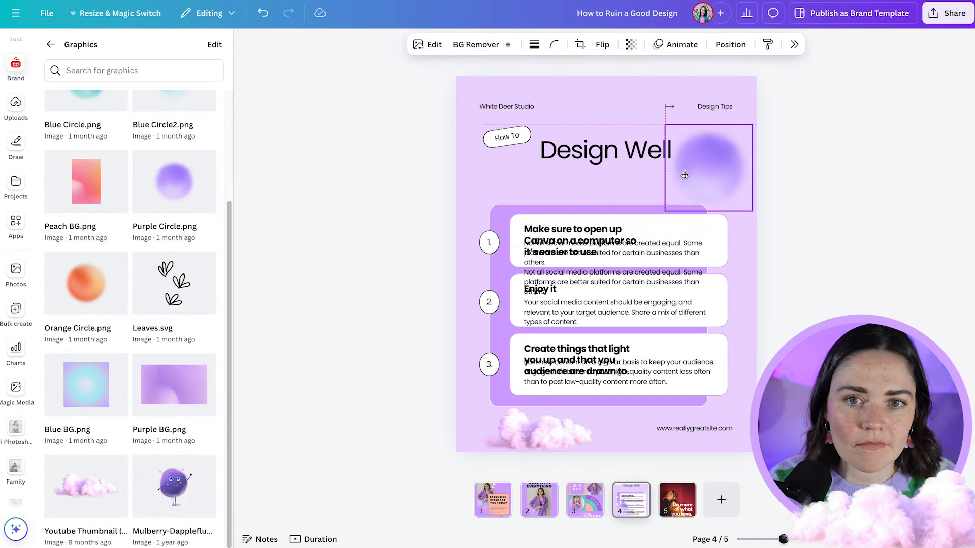
left_click(825, 189)
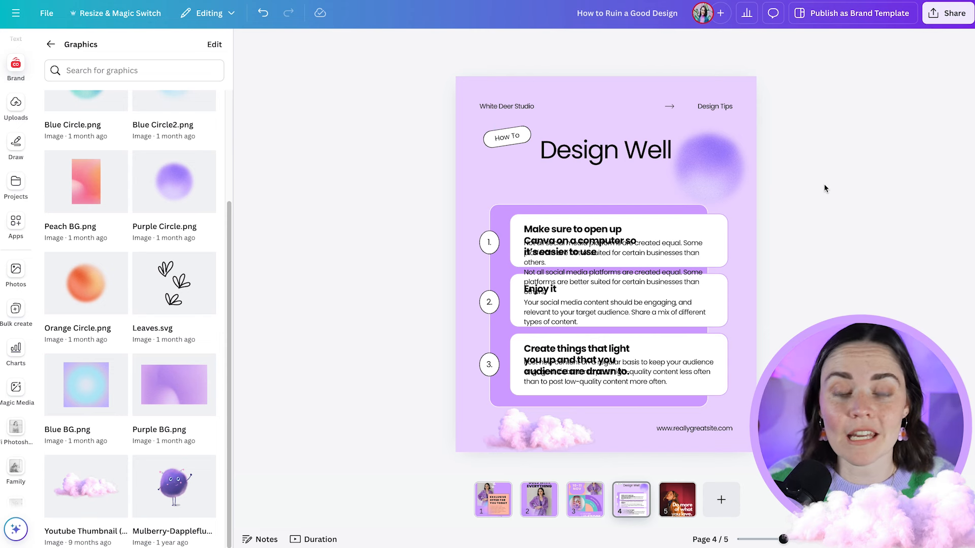
- Widen the first tip's heading text box so the heading wraps onto two lines
left_click(596, 247)
left_click_drag(646, 239, 718, 238)
left_click(779, 250)
- Move the first tip's body text just below its heading and join its two repeated sentences into one paragraph
left_click(681, 267)
left_click_drag(681, 268, 681, 278)
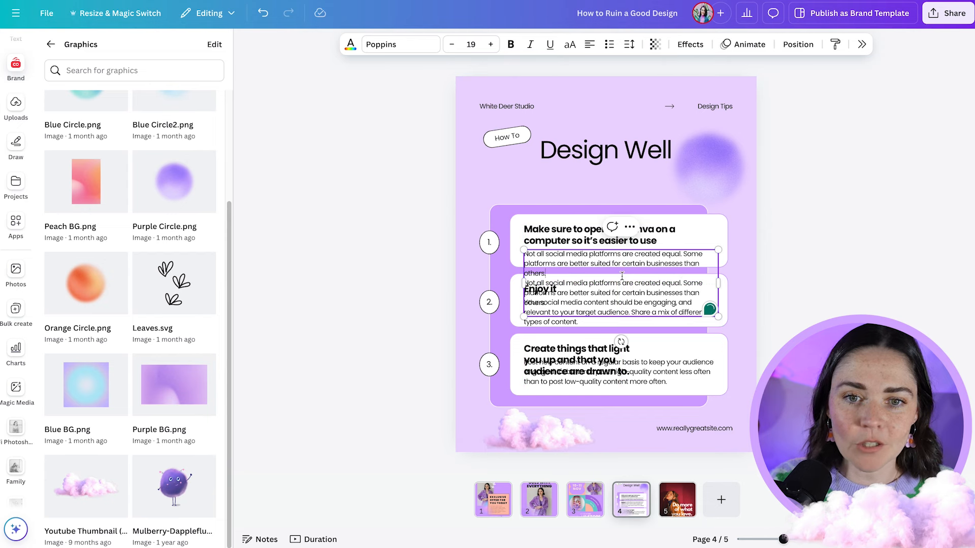
key("BackSpace")
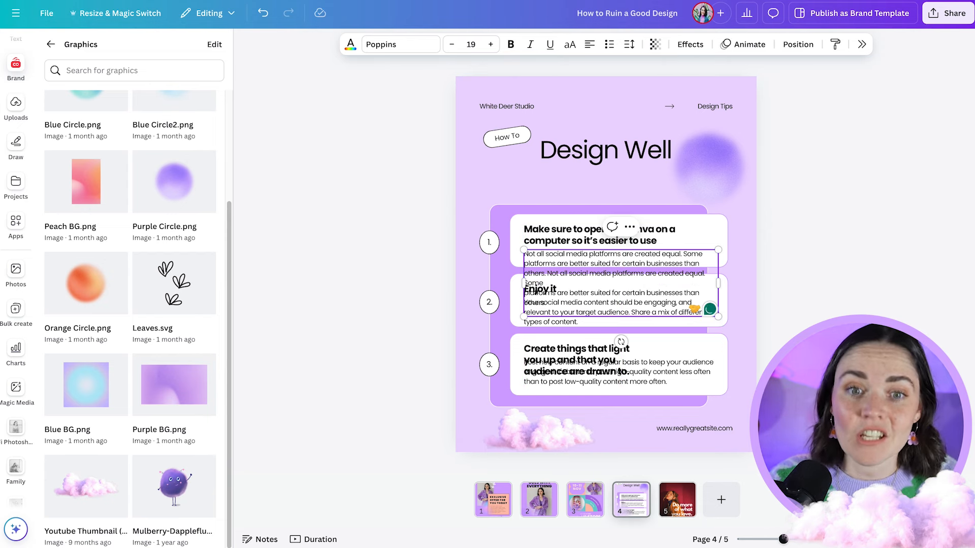
left_click(738, 285)
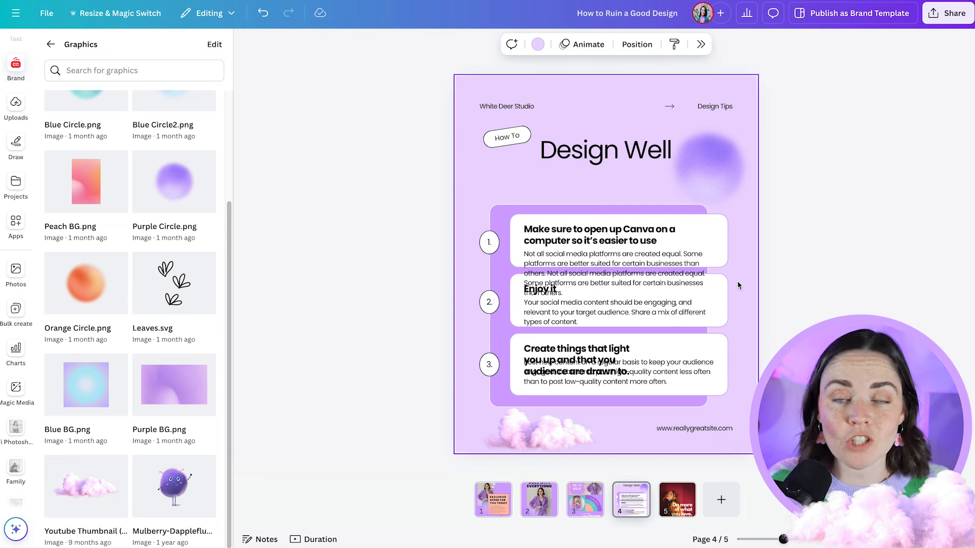
left_click(662, 285)
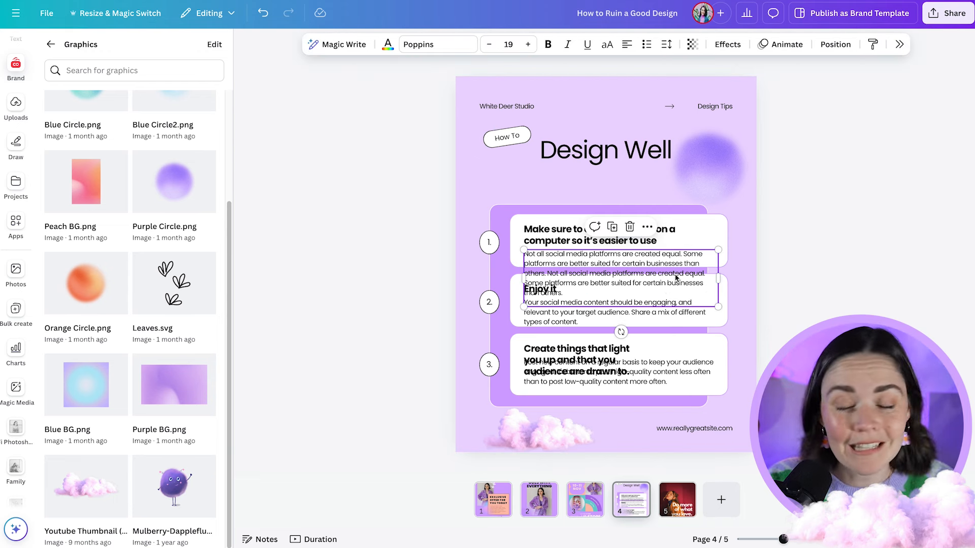
left_click(744, 319)
left_click(660, 283)
left_click(617, 284)
left_click_drag(596, 291, 659, 314)
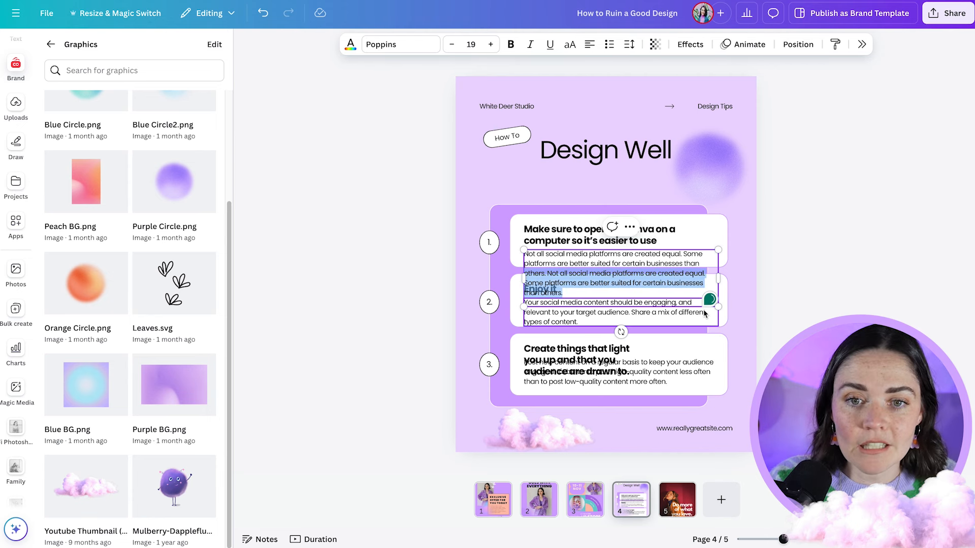
left_click(740, 268)
left_click(670, 261)
left_click(741, 268)
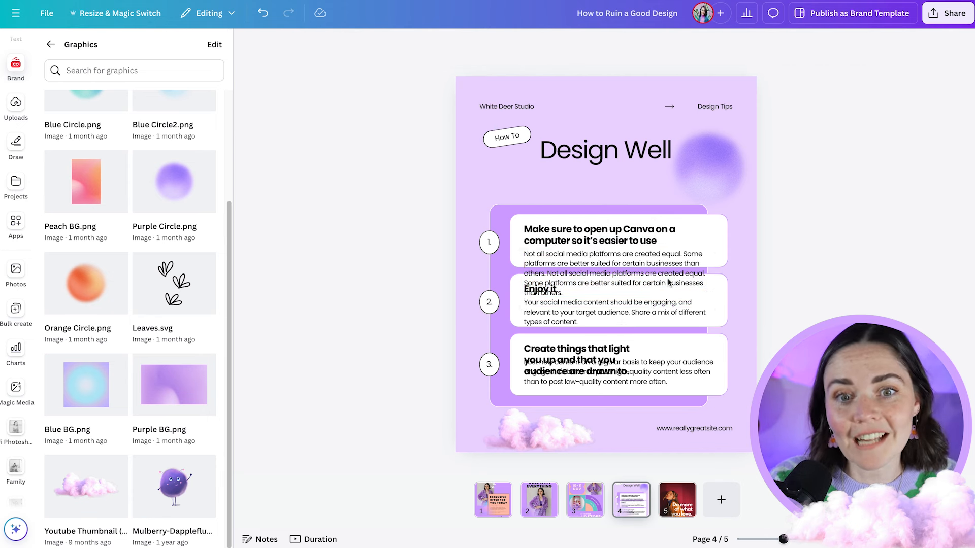
- Move the first tip's white card, heading and body text together upwards, clear of the Enjoy it card
left_click(700, 251)
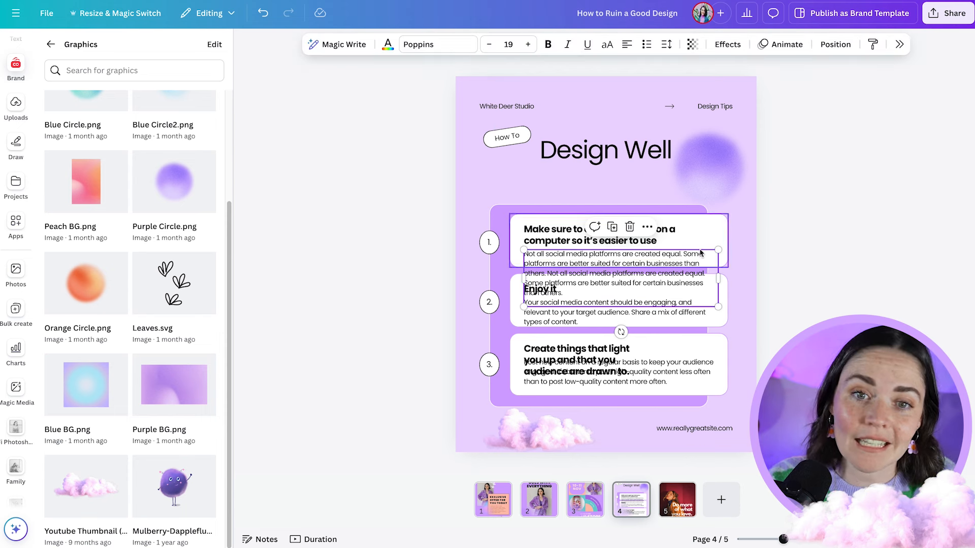
left_click(676, 238, "shift")
left_click(689, 220, "shift")
left_click_drag(677, 241, 674, 209)
left_click(794, 255)
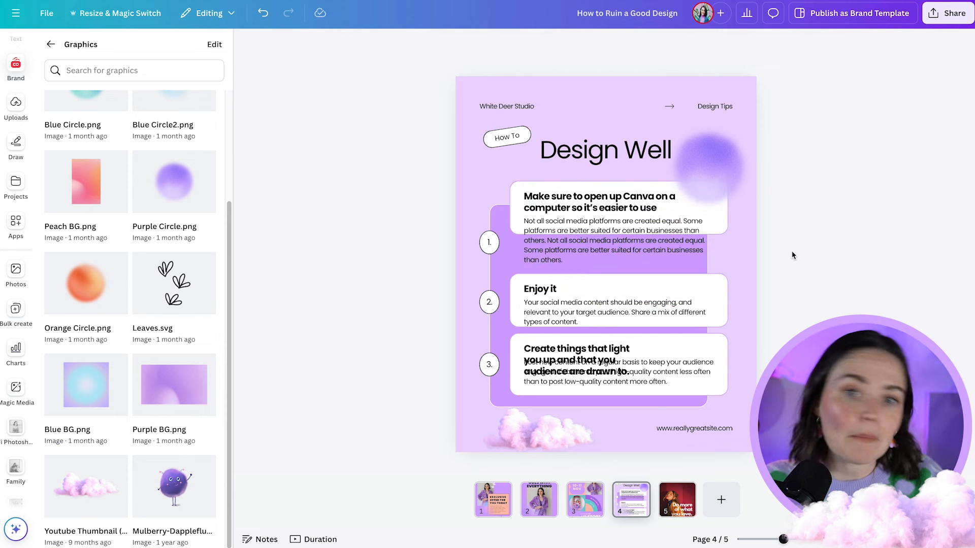
- Widen the third tip's heading to fit on two lines and move its body text down just below it
left_click(579, 313)
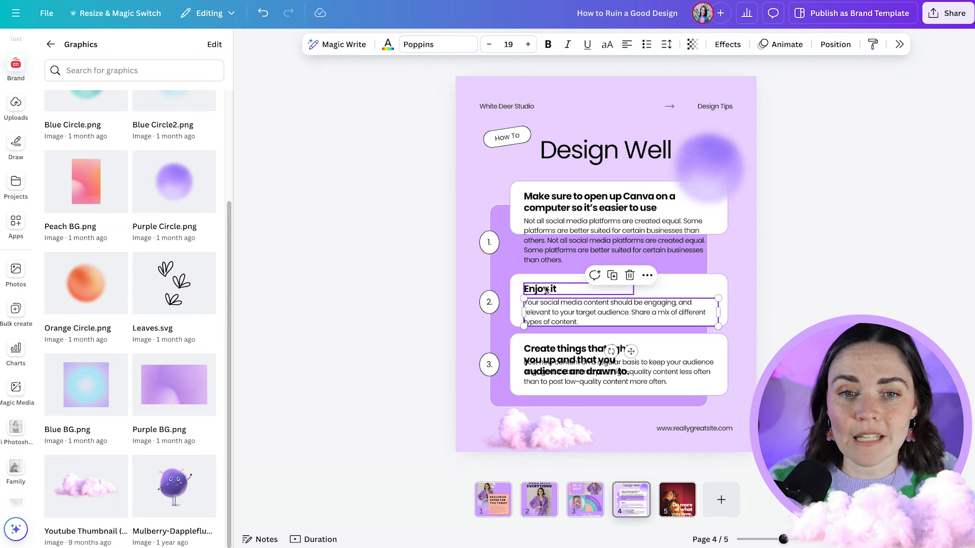
key("Escape")
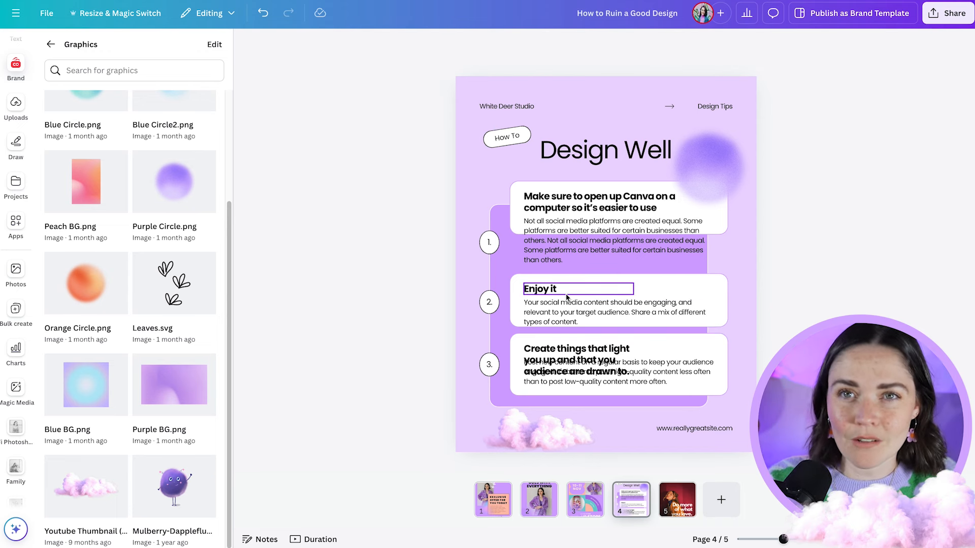
left_click(644, 359)
left_click_drag(646, 355, 725, 348)
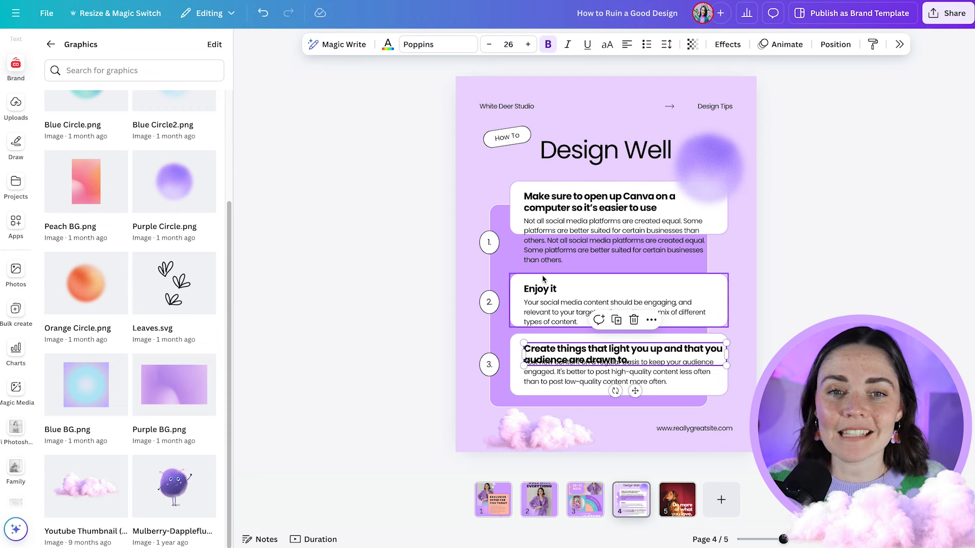
left_click(788, 334)
left_click_drag(643, 380, 642, 389)
left_click(788, 370)
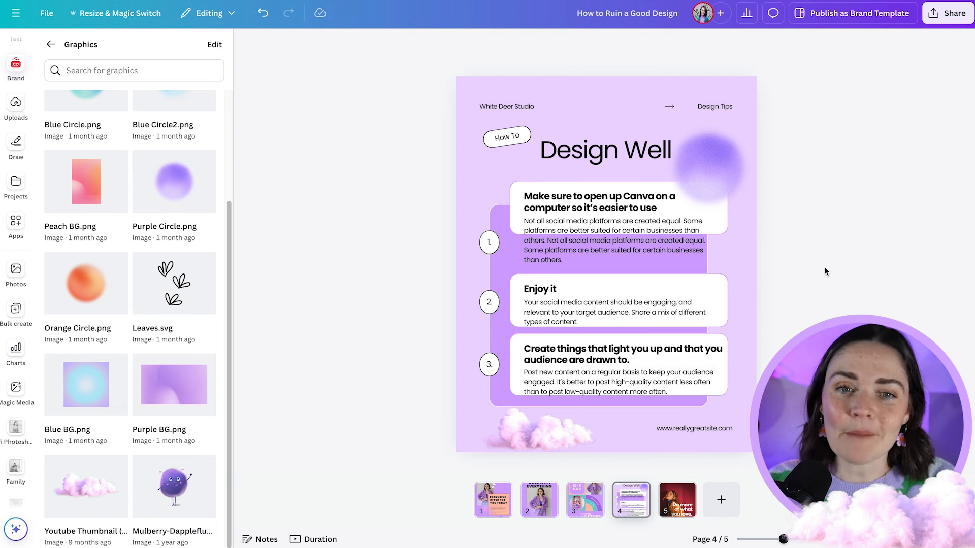
- Shift the third tip's heading slightly left and the Enjoy it heading slightly right of their body text
scroll(751, 345, "up", 3)
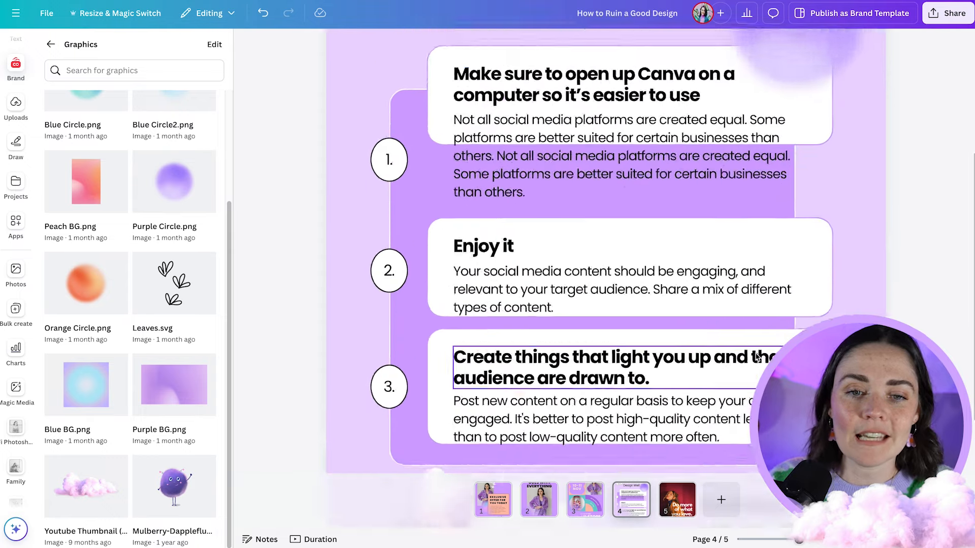
scroll(756, 357, "up", 1)
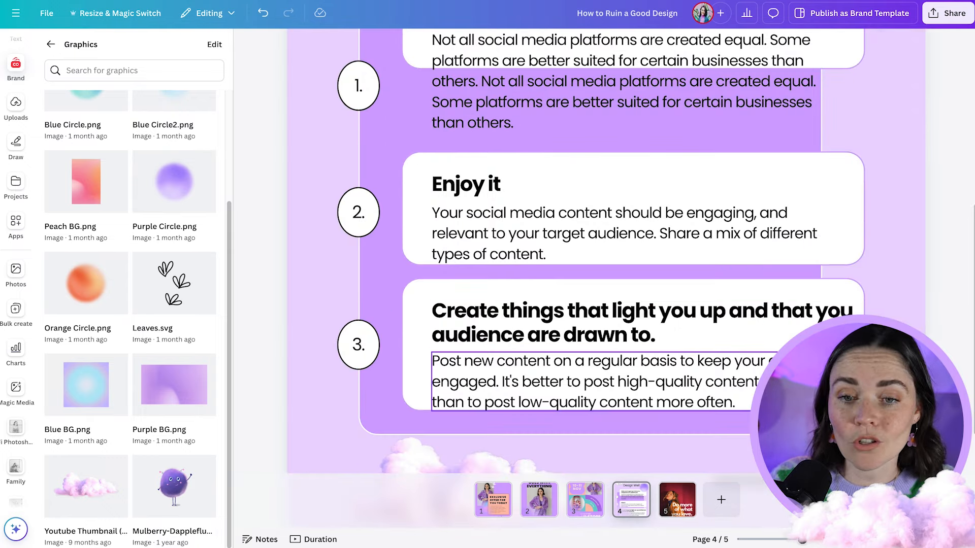
scroll(585, 366, "down", 3)
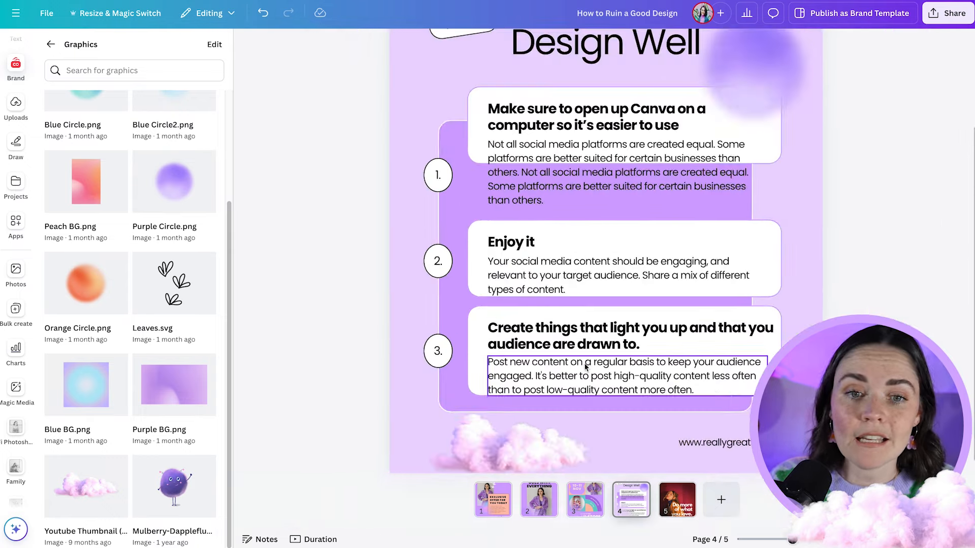
left_click(547, 349)
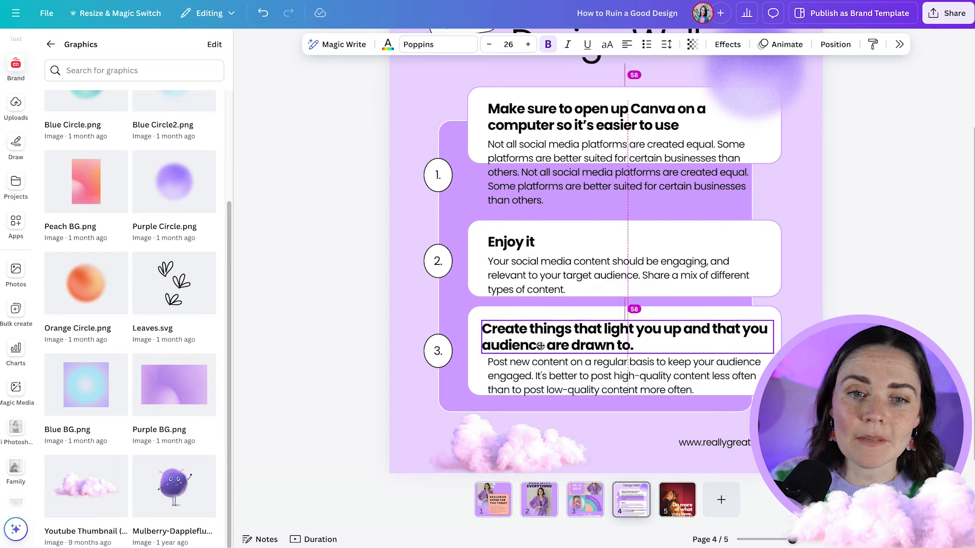
left_click(511, 243)
mouse_move(511, 243)
left_mouse_down()
mouse_move(532, 243)
mouse_move(523, 243)
left_mouse_up()
left_click(878, 287)
scroll(843, 290, "up", 3)
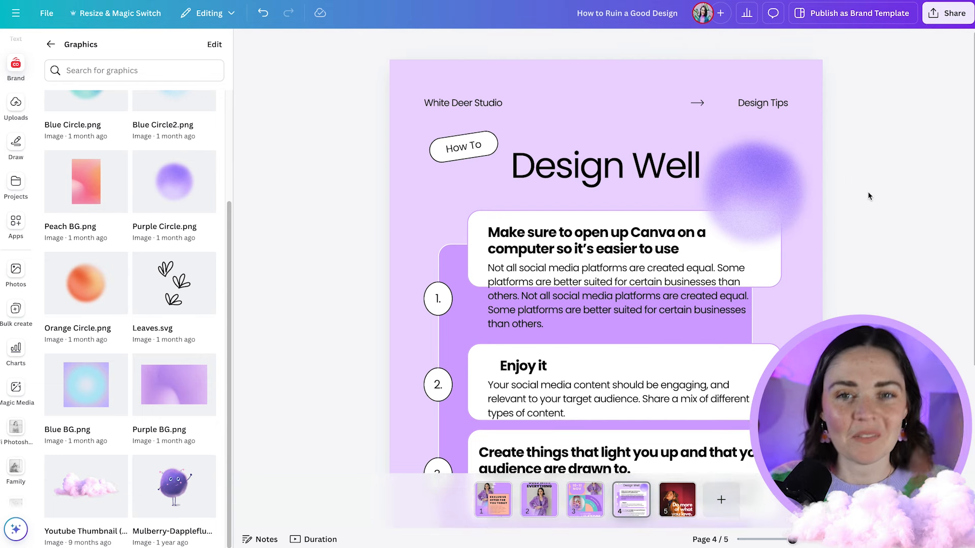
scroll(868, 193, "down", 3)
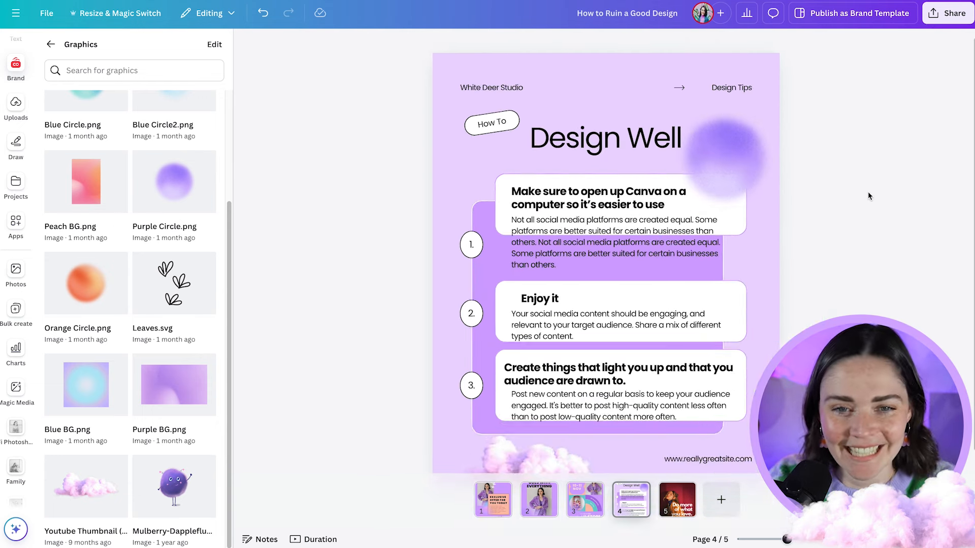
- Left-align the headings and body texts of all three tips with one another
left_click(549, 206)
left_click(535, 248, "shift")
left_click(539, 300, "shift")
left_click(548, 325, "shift")
left_click(558, 375, "shift")
left_click(538, 407, "shift")
left_click(829, 46)
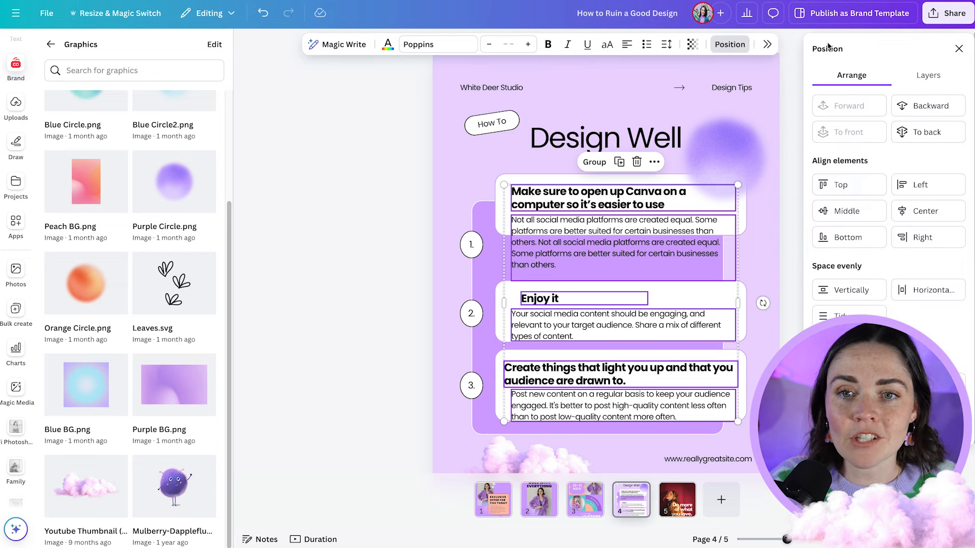
left_click(918, 186)
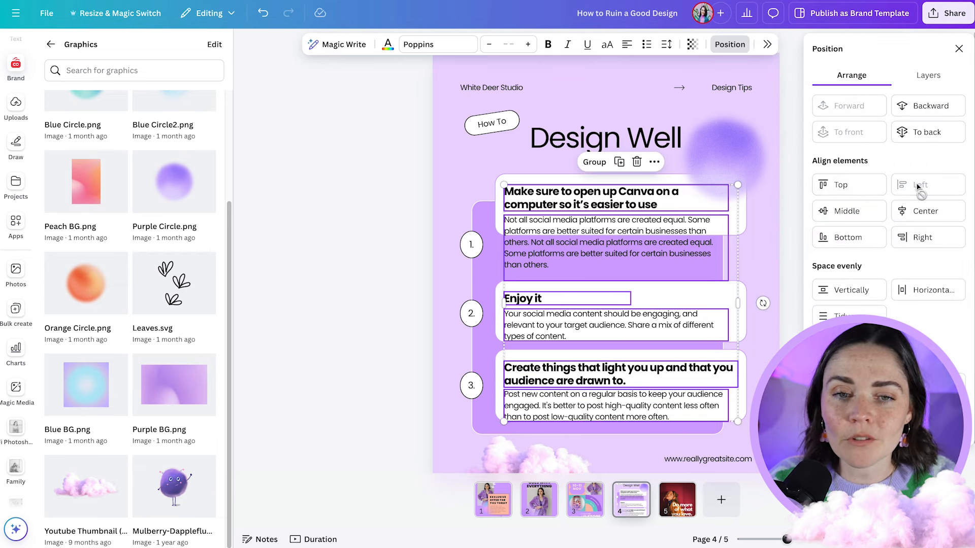
left_click(769, 237)
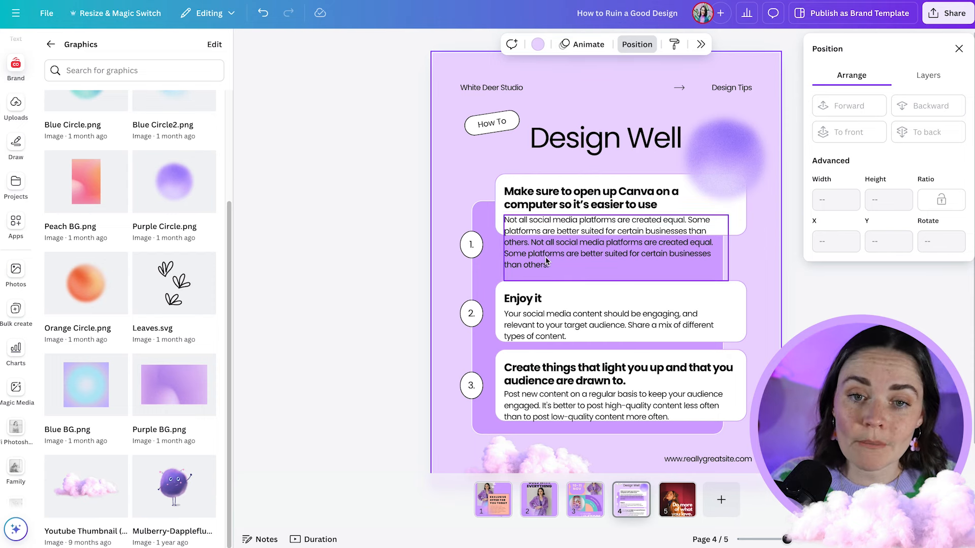
- Extend the first tip's white card downwards to about 299 px high and widen its body text to fit four lines inside the card
left_click(598, 271)
left_click_drag(619, 234, 620, 269)
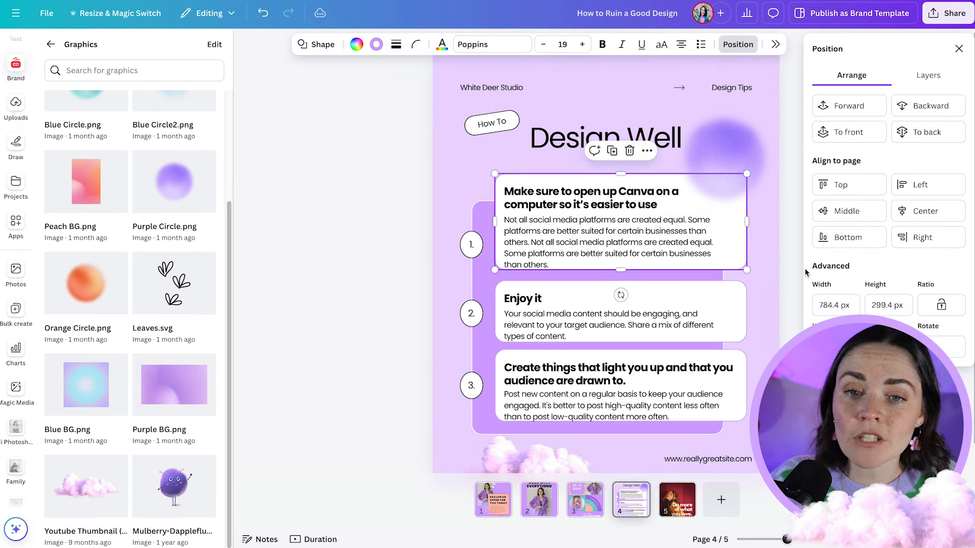
scroll(746, 249, "up", 4)
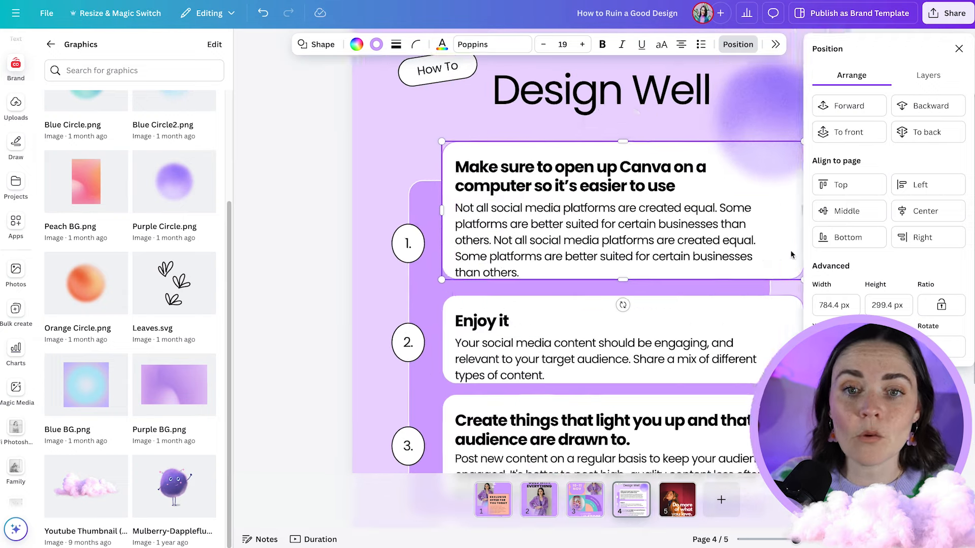
scroll(746, 249, "right", 1)
left_click(710, 249)
left_click_drag(722, 250, 760, 249)
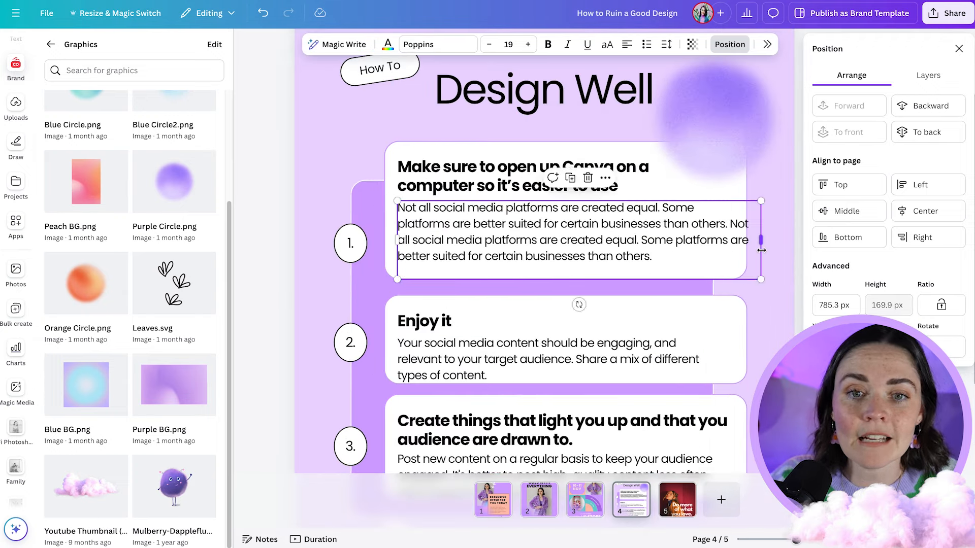
left_click(793, 335)
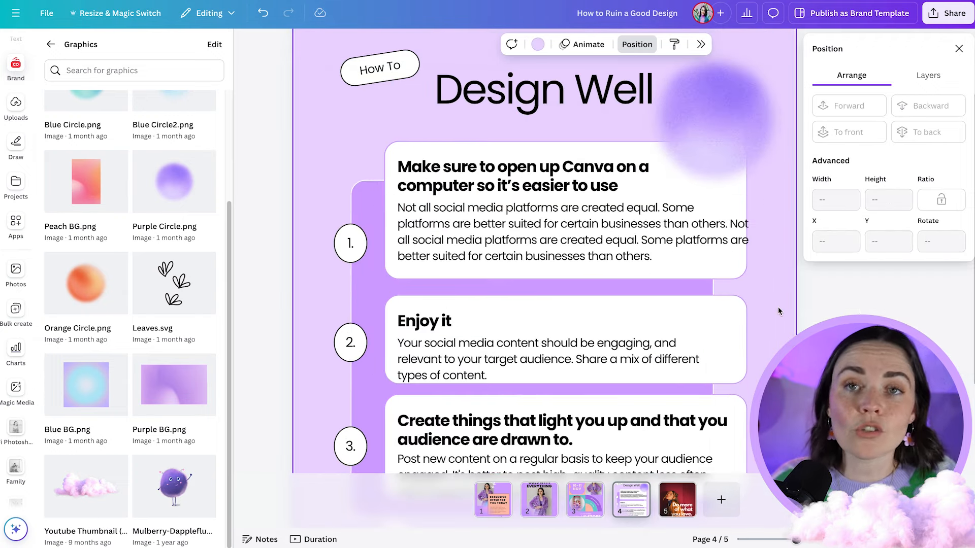
left_click(751, 249)
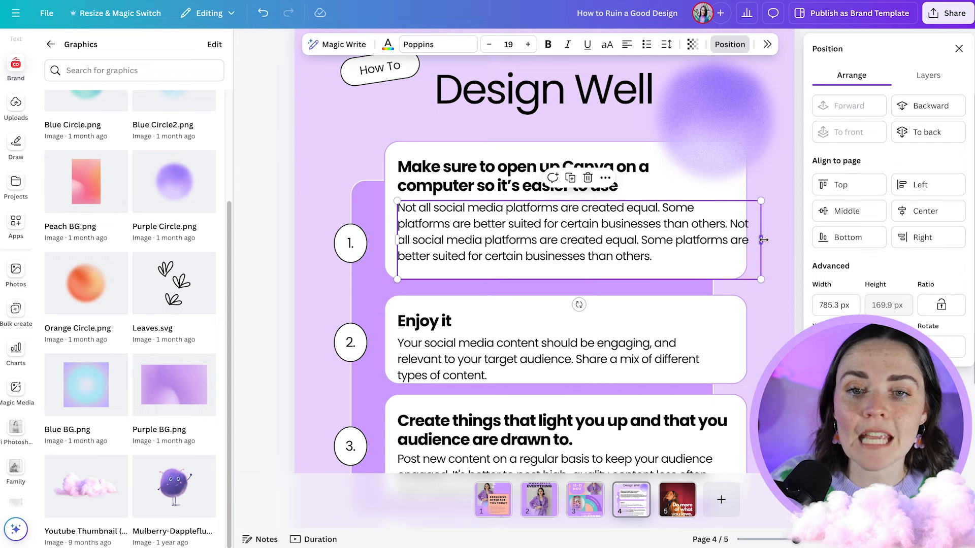
left_click_drag(763, 239, 733, 242)
left_click(760, 266)
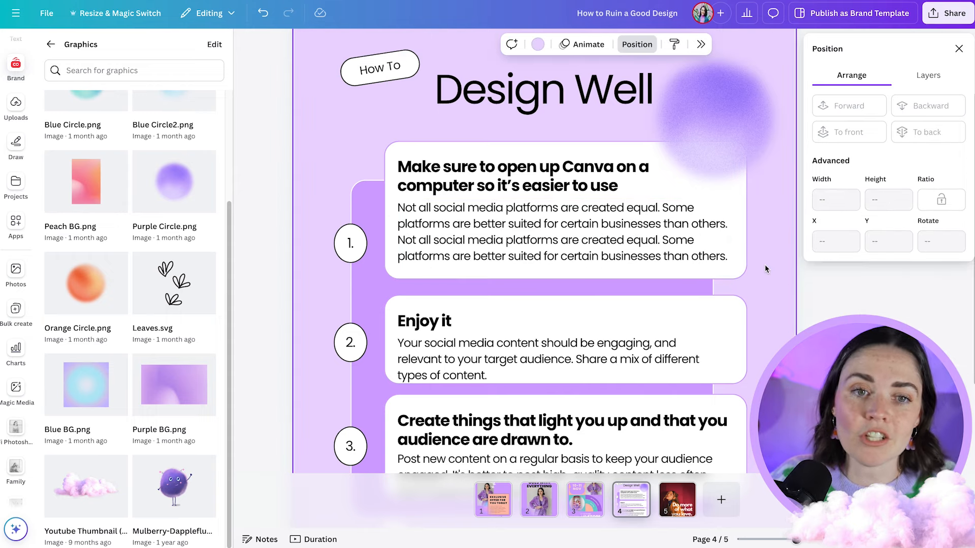
- Extend the Enjoy it card slightly downwards, then move the card with its heading and body text up towards the first tip
scroll(766, 268, "down", 2)
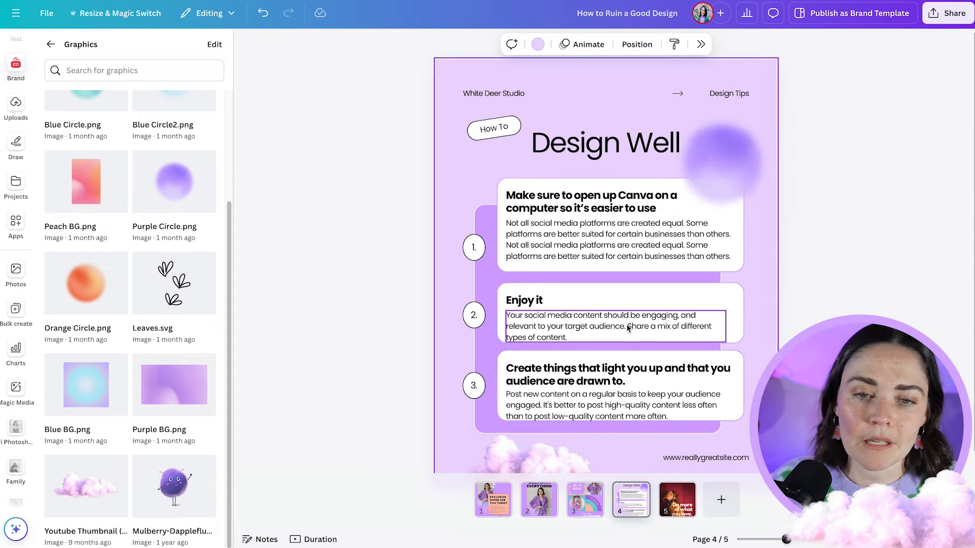
scroll(628, 329, "up", 5)
left_click(536, 331)
left_click(787, 288)
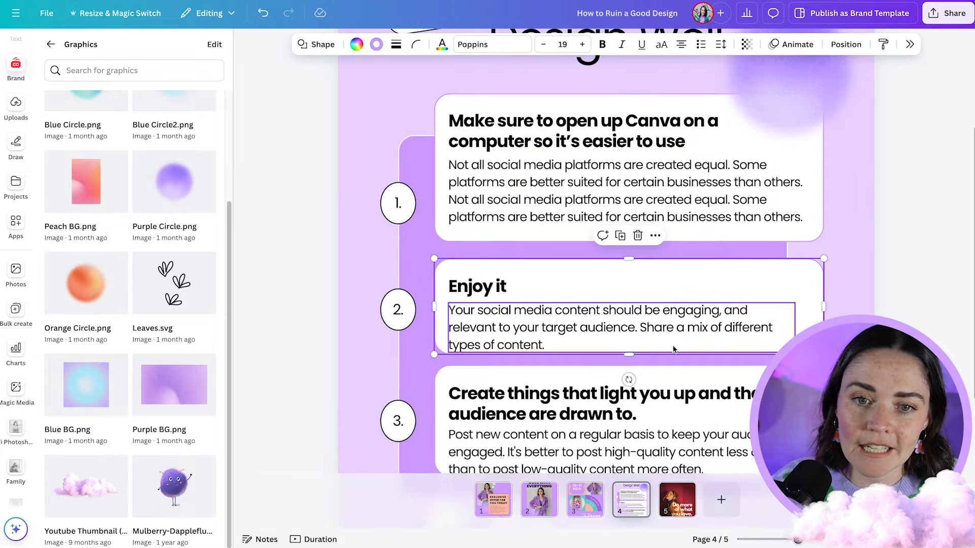
left_click_drag(629, 355, 629, 371)
left_click(551, 323, "shift")
left_click(548, 287, "shift")
left_click_drag(725, 312, 725, 295)
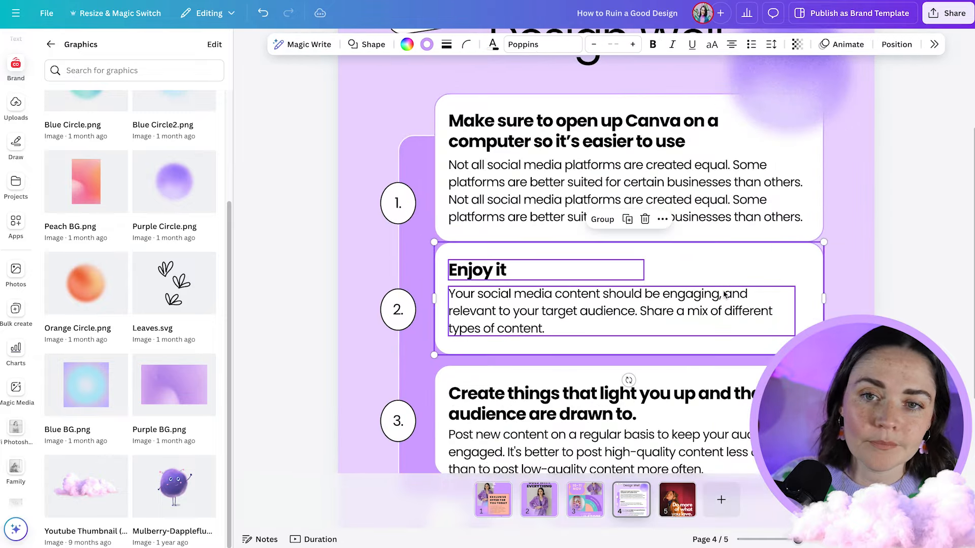
scroll(724, 295, "down", 5)
left_click(771, 253)
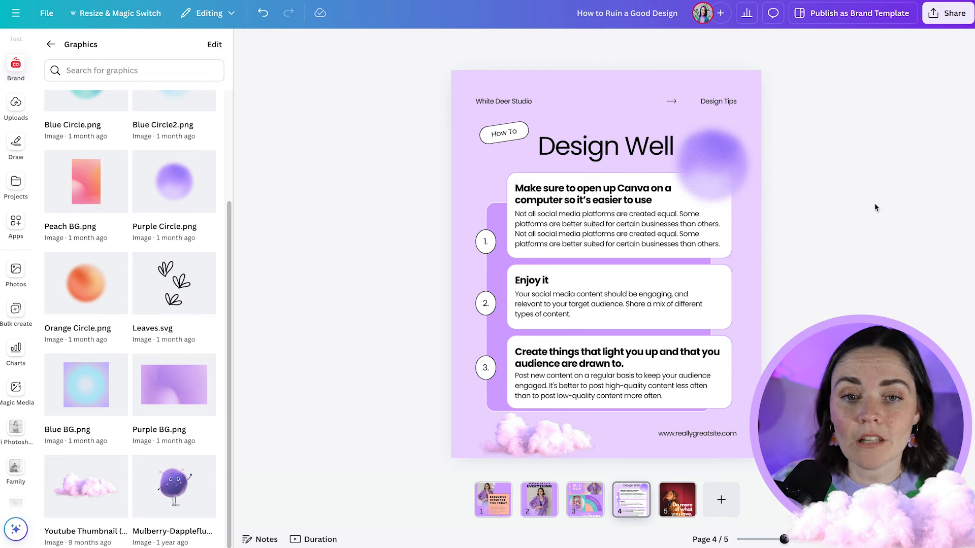
- Extend the lilac panel's upper edge to just above the first tip's card and raise its lower edge slightly above the third card's
left_click(501, 219)
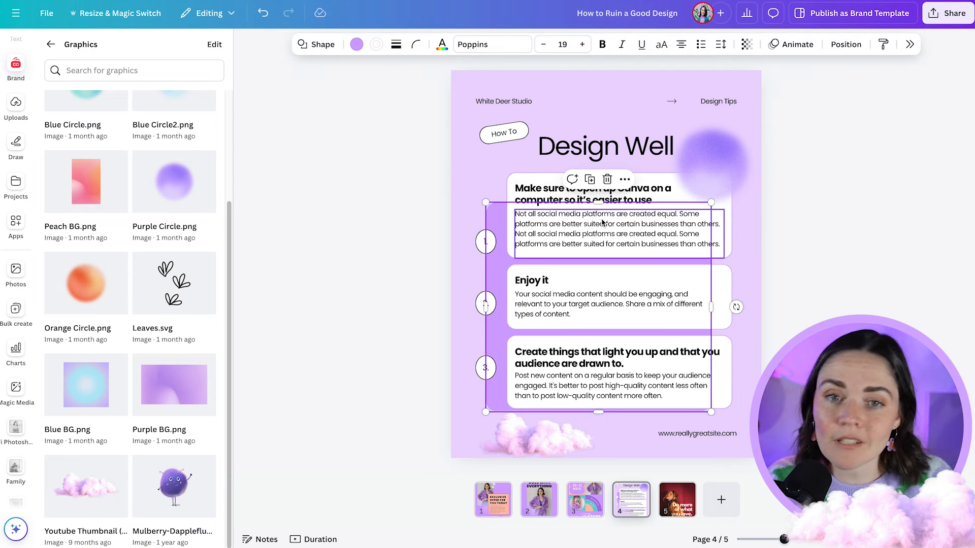
left_click_drag(599, 202, 600, 164)
left_click_drag(596, 410, 598, 400)
left_click(808, 282)
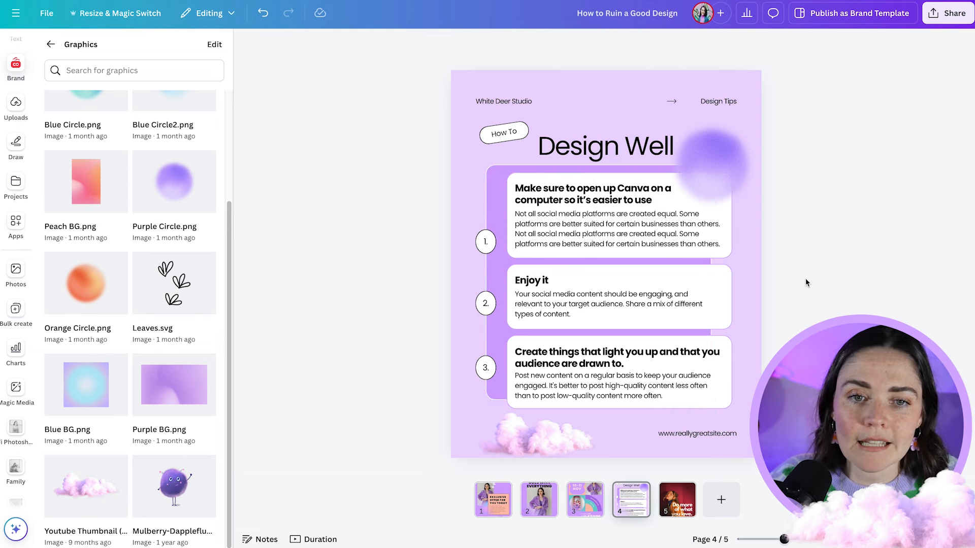
- Reduce the number badges' text size to 18 and shorten the ovals into even circles
scroll(479, 251, "up", 10)
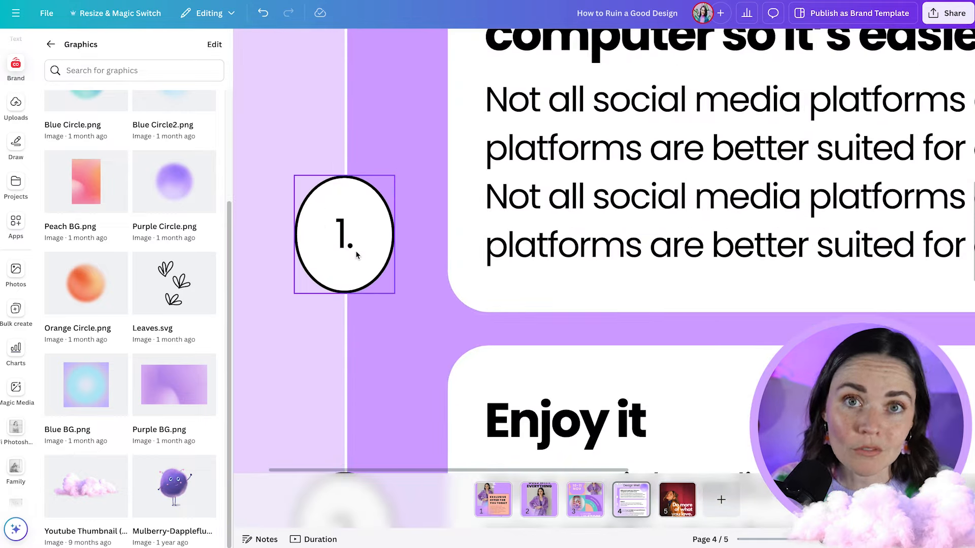
left_click(357, 256)
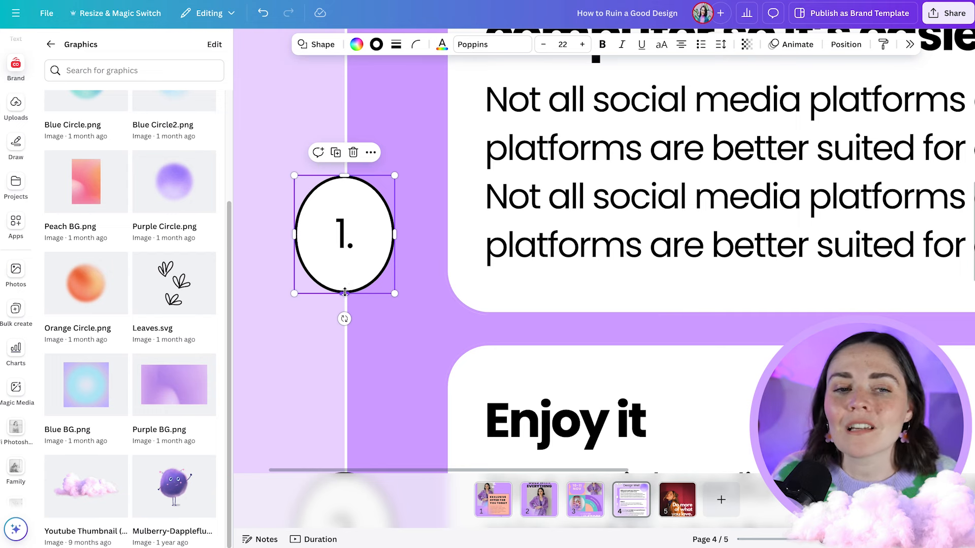
left_click_drag(345, 293, 346, 282)
left_click(544, 46)
left_click(544, 45)
left_click(544, 45)
left_click(544, 45)
left_click(544, 45)
left_click_drag(345, 293, 345, 265)
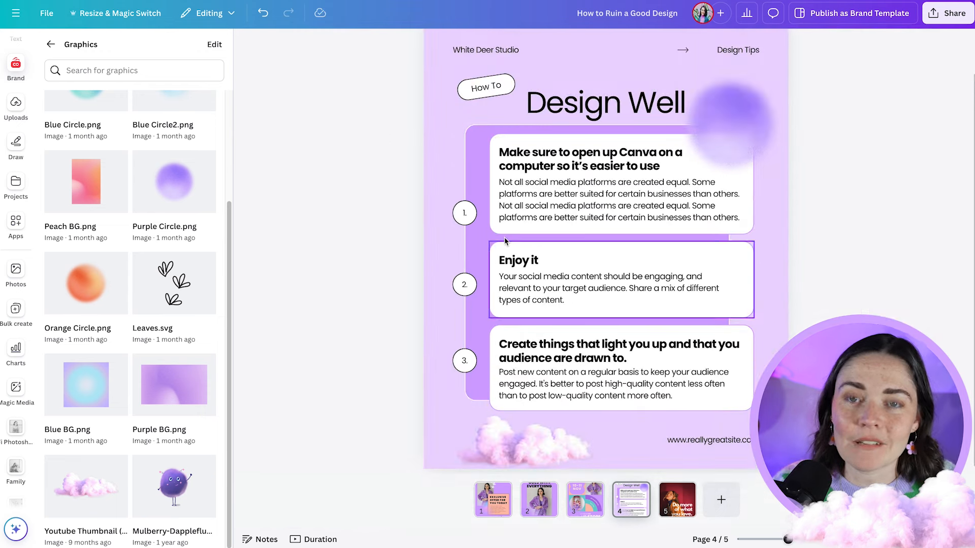
- Raise badges 1 and 2 beside their tips' headings and centre badge 1 on the lilac panel's left edge
left_click_drag(477, 212, 463, 166)
left_click_drag(464, 284, 472, 256)
left_click(421, 158)
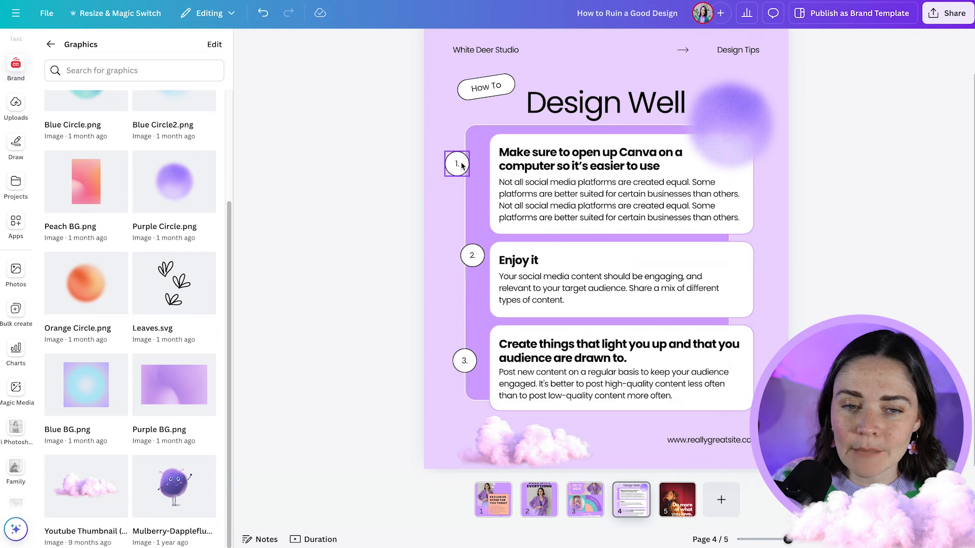
left_click(427, 192)
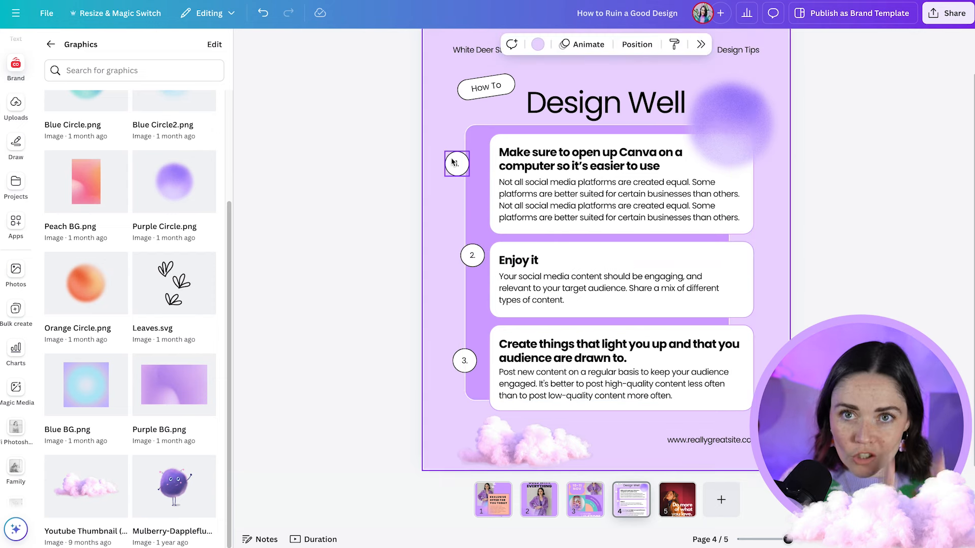
left_click_drag(452, 162, 463, 169)
scroll(462, 169, "up", 5)
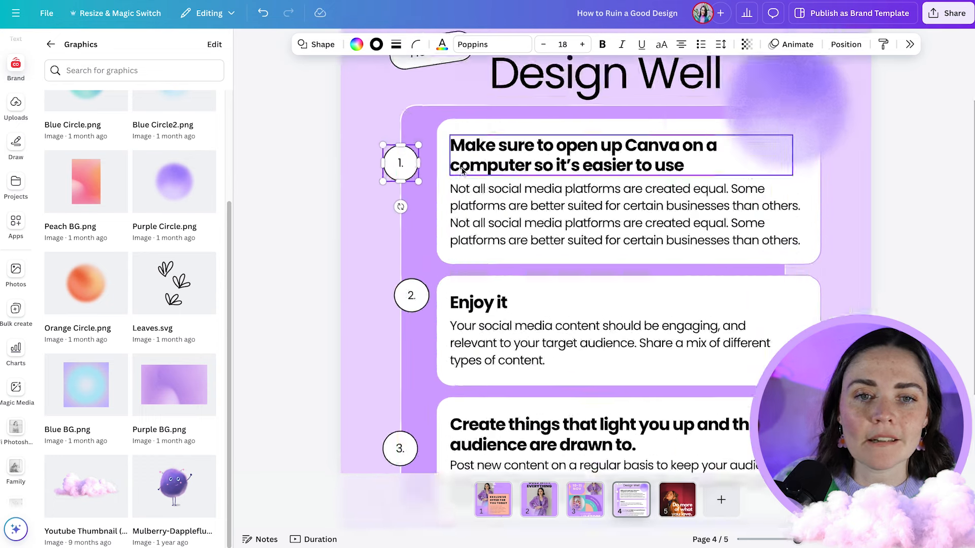
left_click_drag(331, 169, 330, 168)
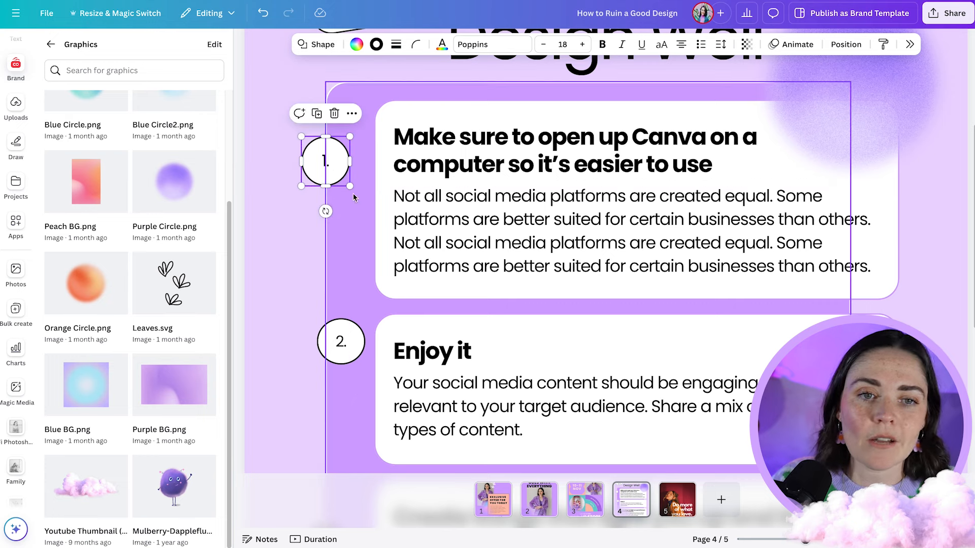
- Centre badges 2 and 3 on the lilac panel's left edge in line with badge 1, beside their tips' headings
left_click(352, 350)
left_click_drag(352, 350, 326, 339)
scroll(330, 356, "down", 4)
left_click(326, 359)
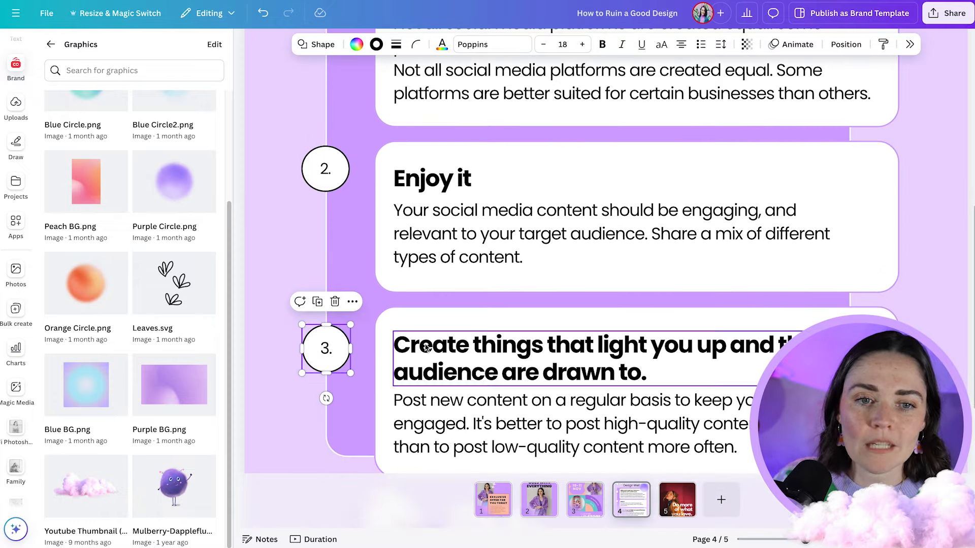
left_click_drag(335, 169, 337, 182)
scroll(373, 251, "down", 5)
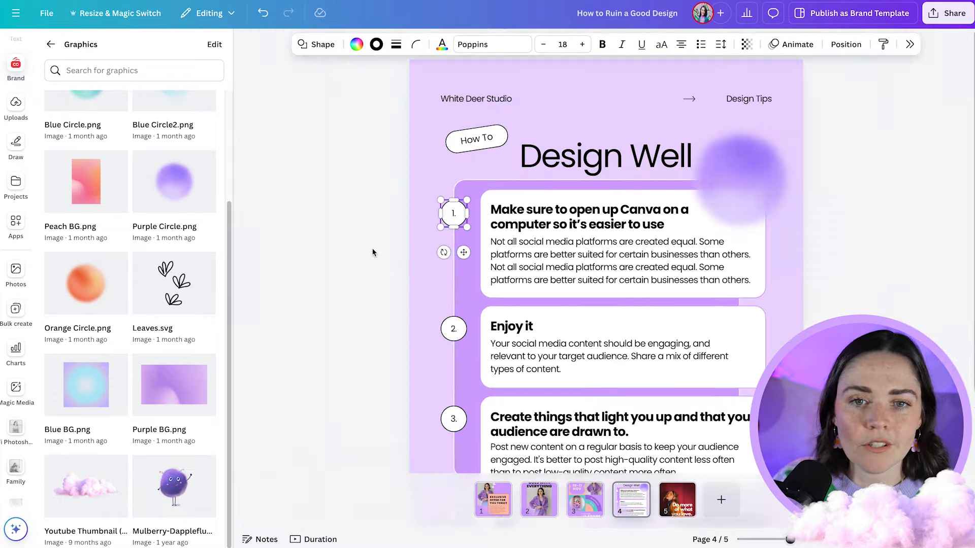
left_click(868, 261)
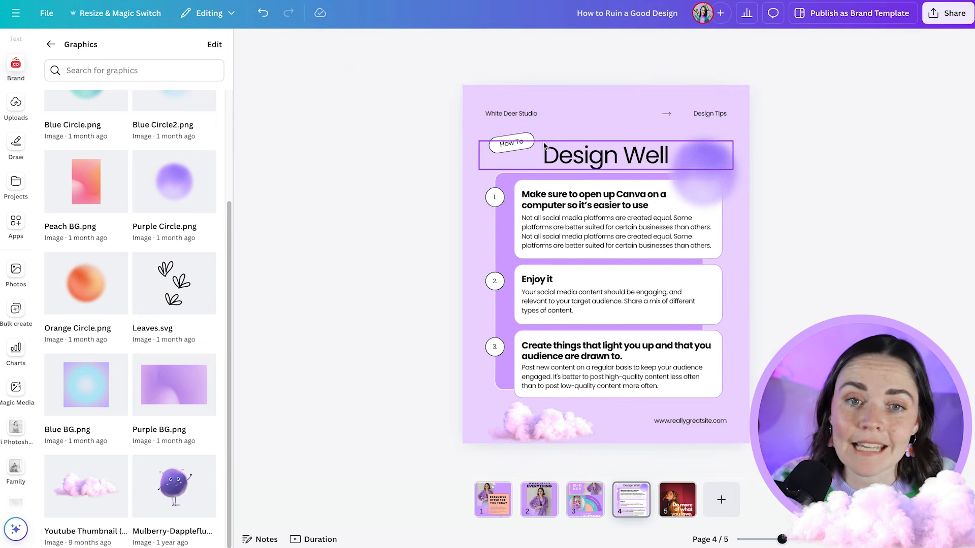
- Move the How To label over the start of the Design Well title and shift the blurred purple circle past the page's right edge
left_click_drag(511, 143, 539, 141)
left_click(807, 187)
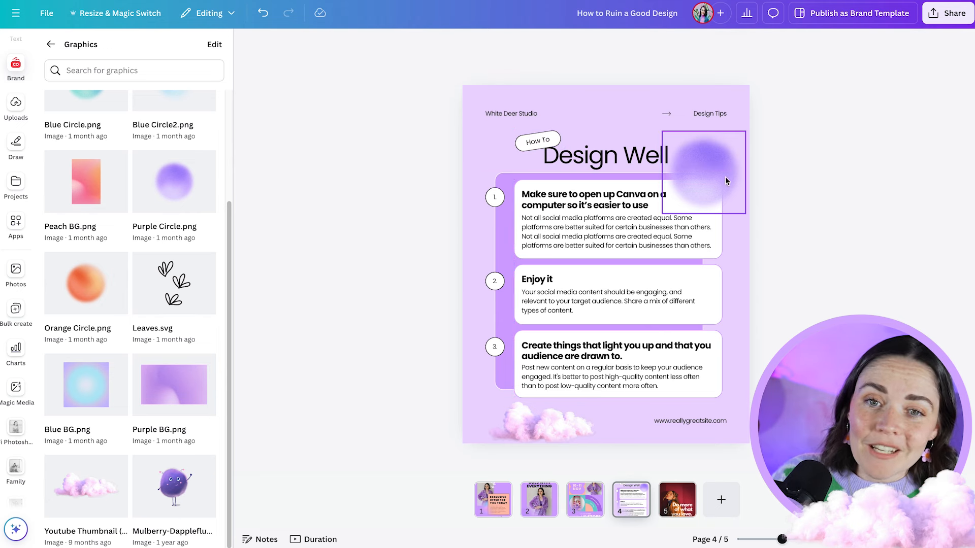
left_click_drag(718, 175, 740, 173)
- Move the pink clouds into the page's lower-left corner and enlarge them so they run off the page edges
left_click_drag(542, 436, 538, 431)
left_click(812, 386)
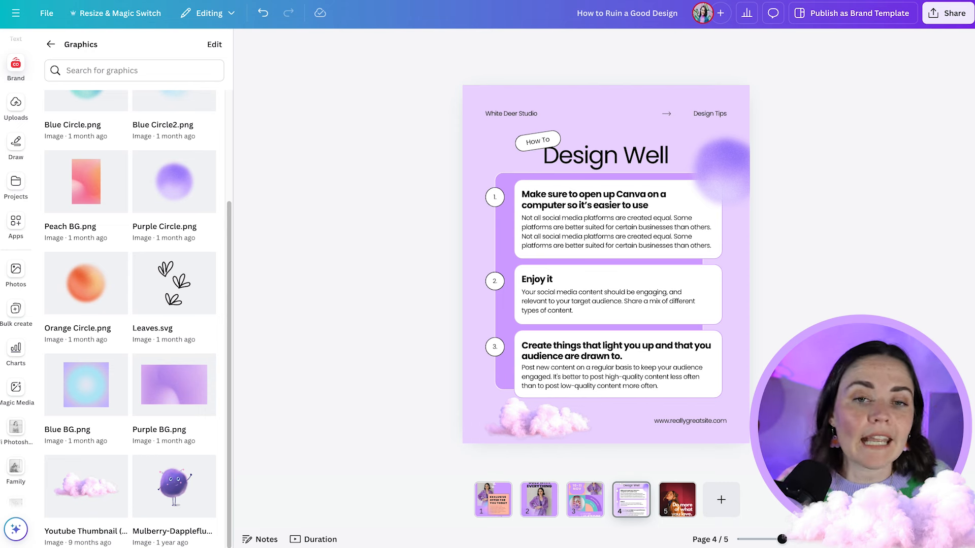
left_click(508, 432)
left_click_drag(483, 398, 552, 445)
key("Escape")
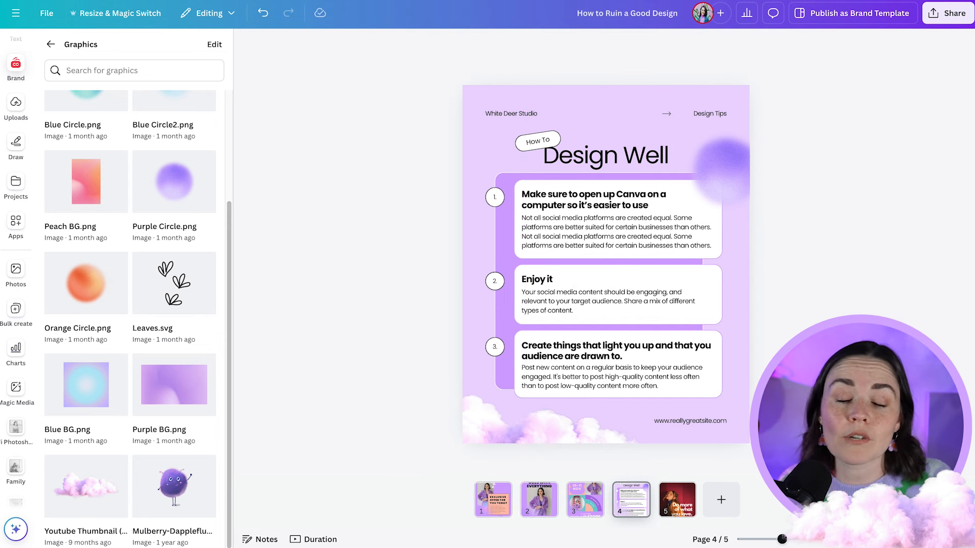
- Enlarge the blurred purple circle and place it in the page's upper-right corner, running off both edges
left_click(729, 206)
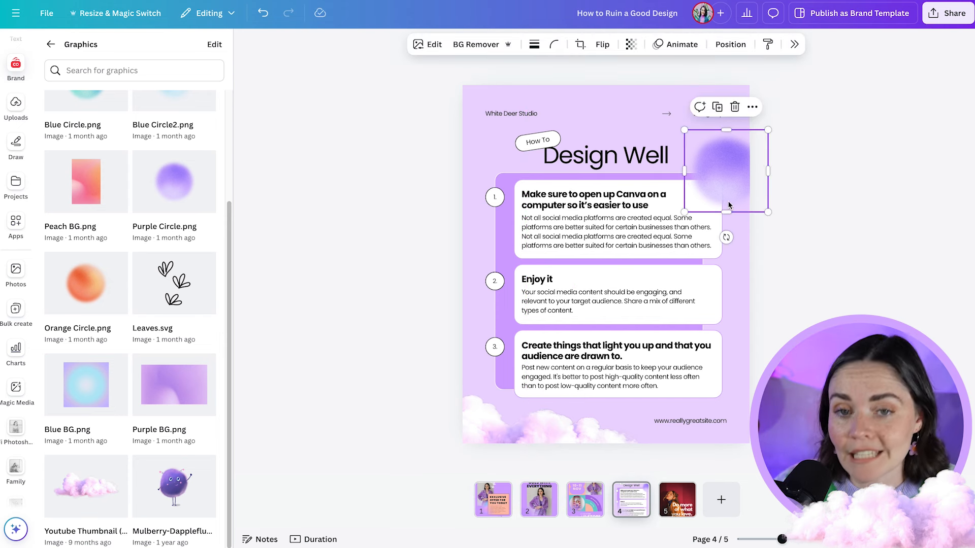
left_click_drag(768, 130, 805, 112)
left_click(856, 196)
- Move the Design Well title and How To label up together to leave more space above the tips
left_click(649, 165, "shift")
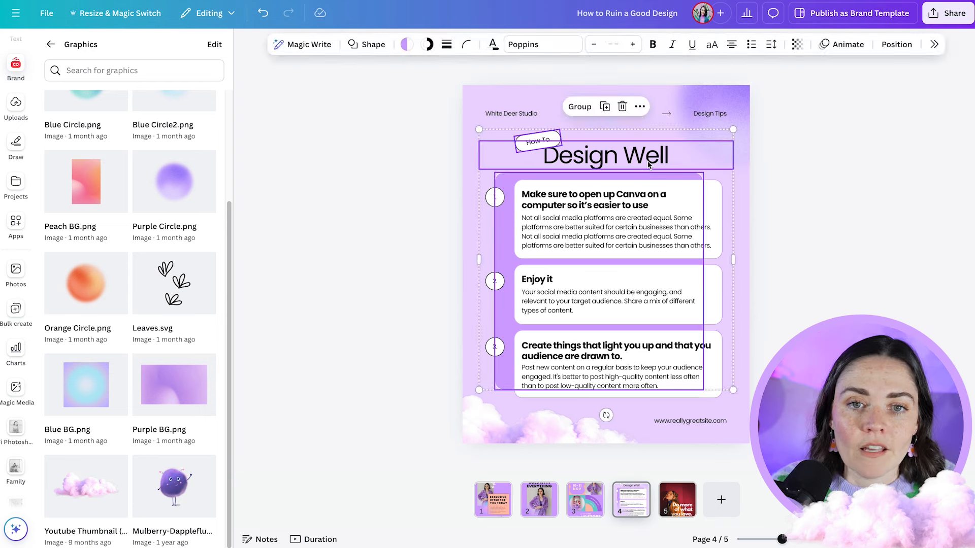
key("Escape")
left_click(575, 149)
left_click(544, 141, "shift")
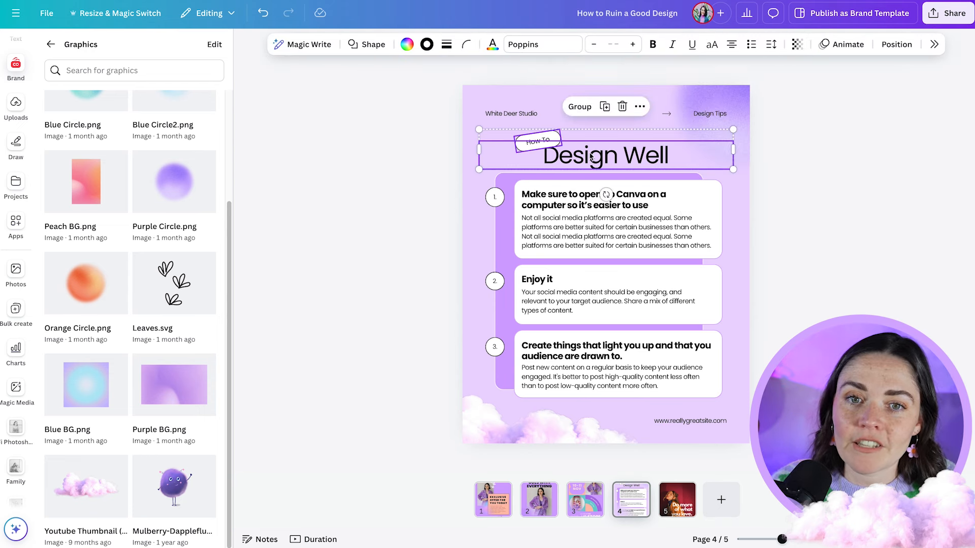
left_click_drag(583, 154, 583, 145)
left_click(794, 159)
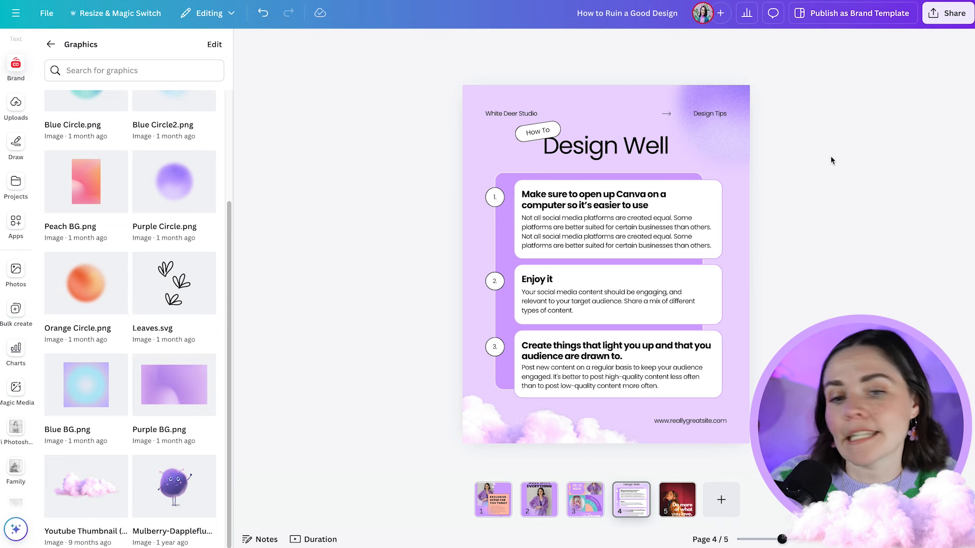
- Open page 5 and replace its background with the yellow-top selfie from the Fi Photoshot folder
left_click(680, 503)
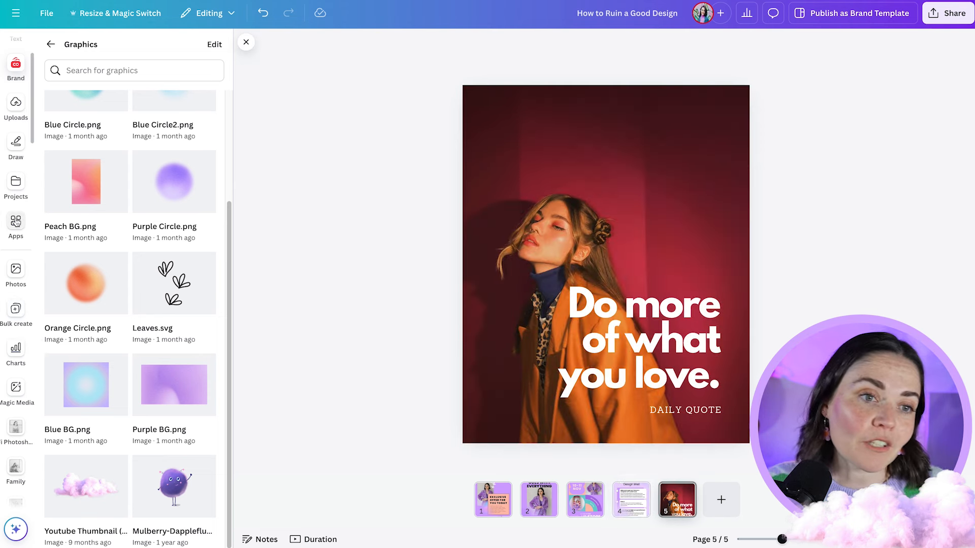
left_click(15, 429)
left_click_drag(134, 231, 500, 196)
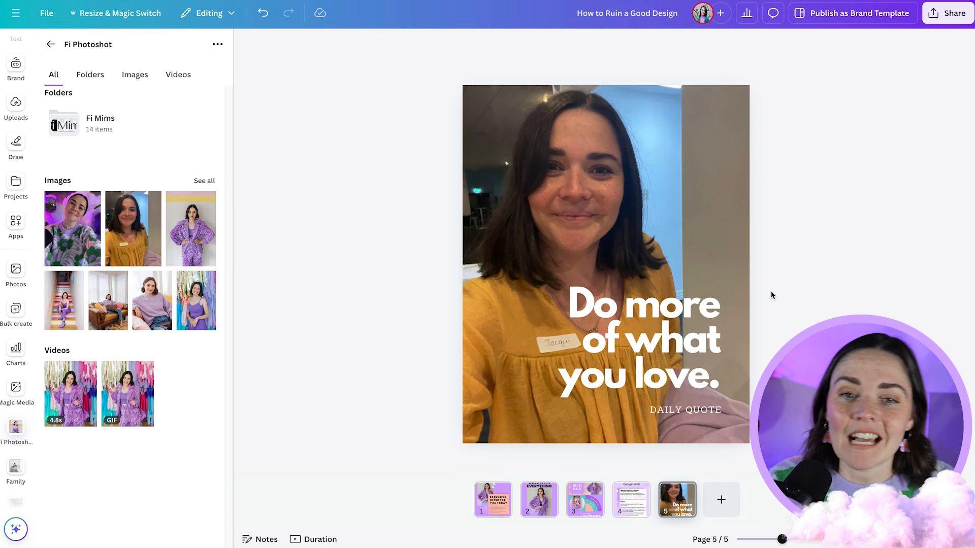
- Change the quote to bold Poppins and the DAILY QUOTE line to Poppins
left_click(716, 365)
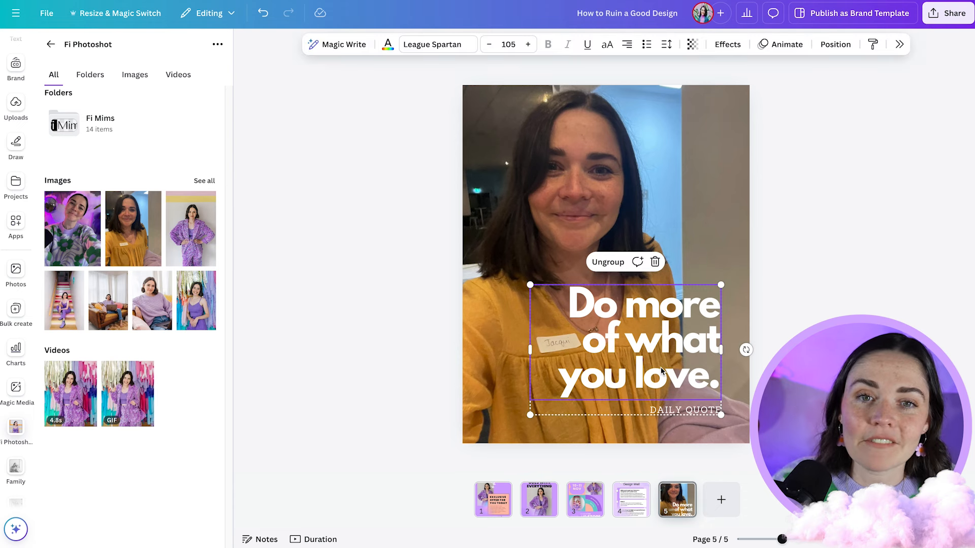
left_click(445, 45)
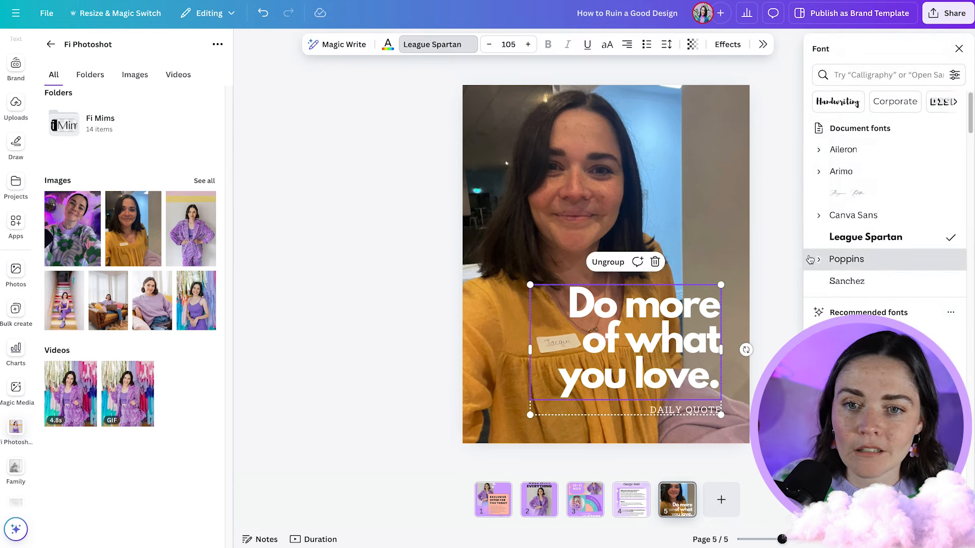
left_click(812, 260)
left_click(548, 44)
double_click(685, 410)
left_click(846, 259)
left_click(777, 228)
- Replace the quote text with "Graphics are just the best and can help your business."
double_click(580, 309)
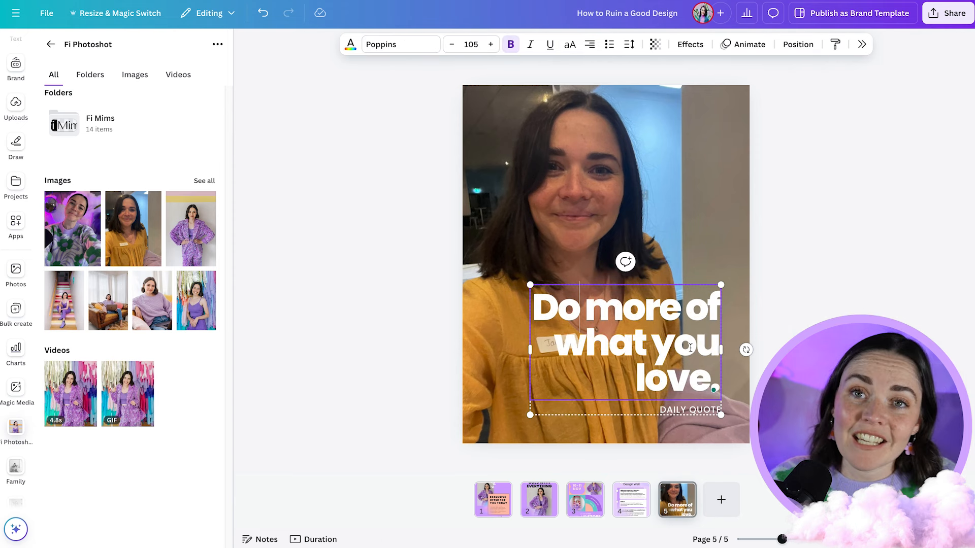
key("ctrl+a")
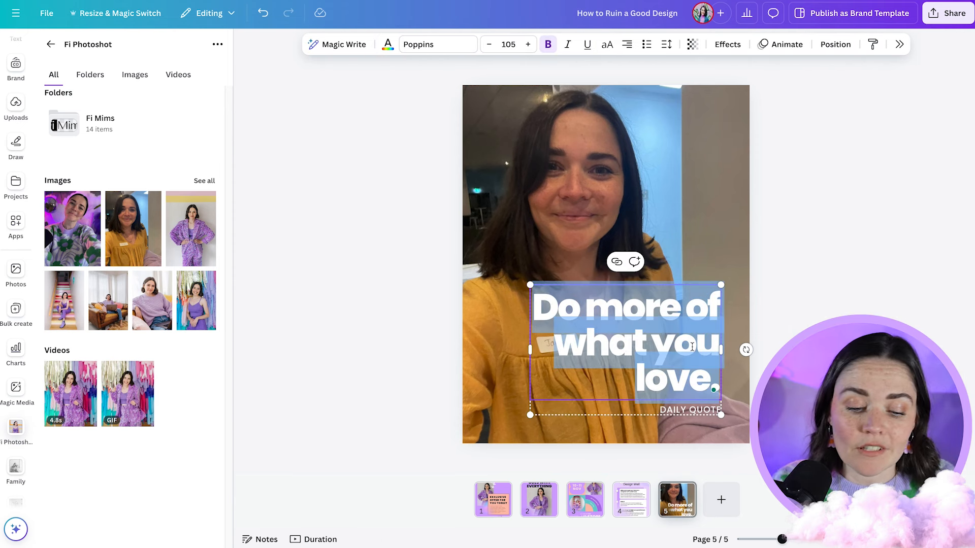
type("G")
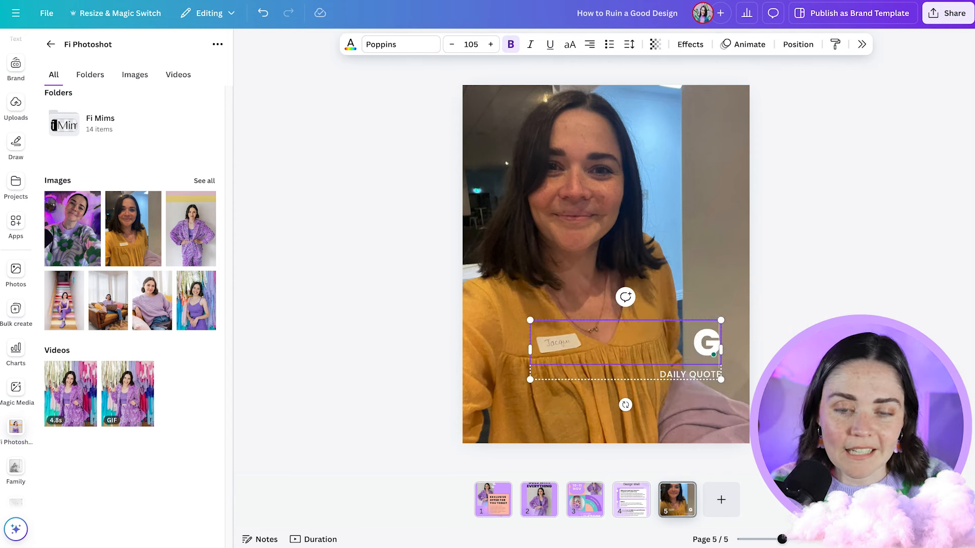
type("raphics are just the best and can help your business.")
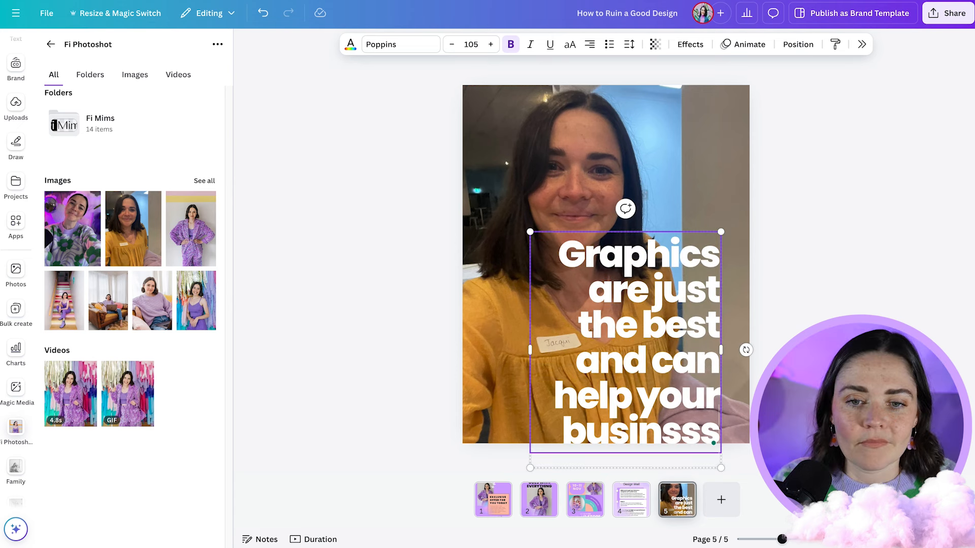
left_click(874, 316)
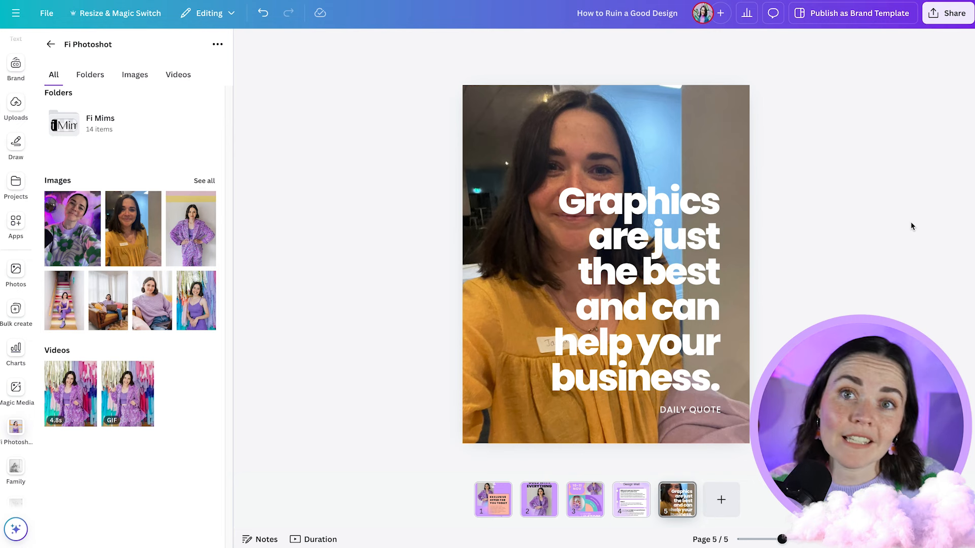
- Replace page 5's background with the purple-lit photo of the woman in a patterned jumper, and check it at reduced size
left_click_drag(72, 229, 575, 191)
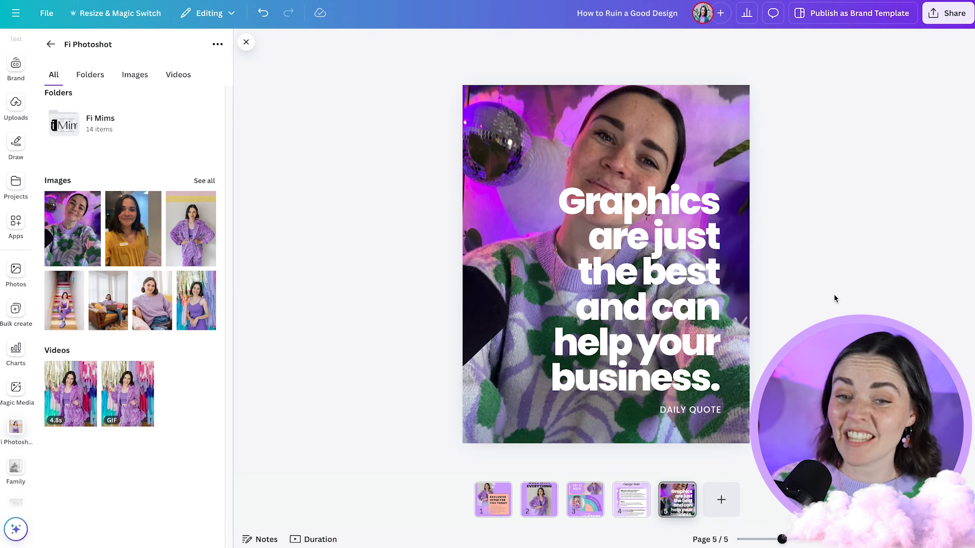
scroll(836, 298, "down", 5)
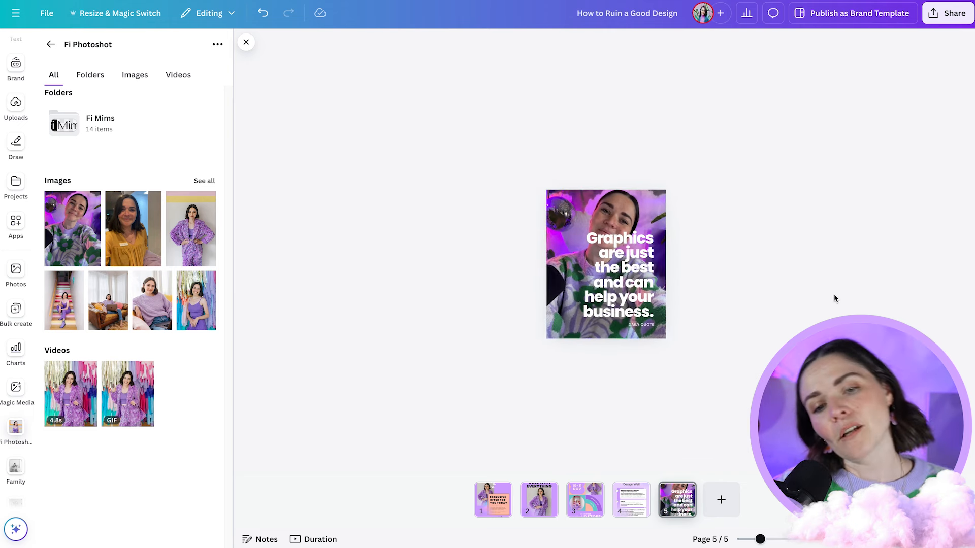
scroll(836, 298, "up", 5)
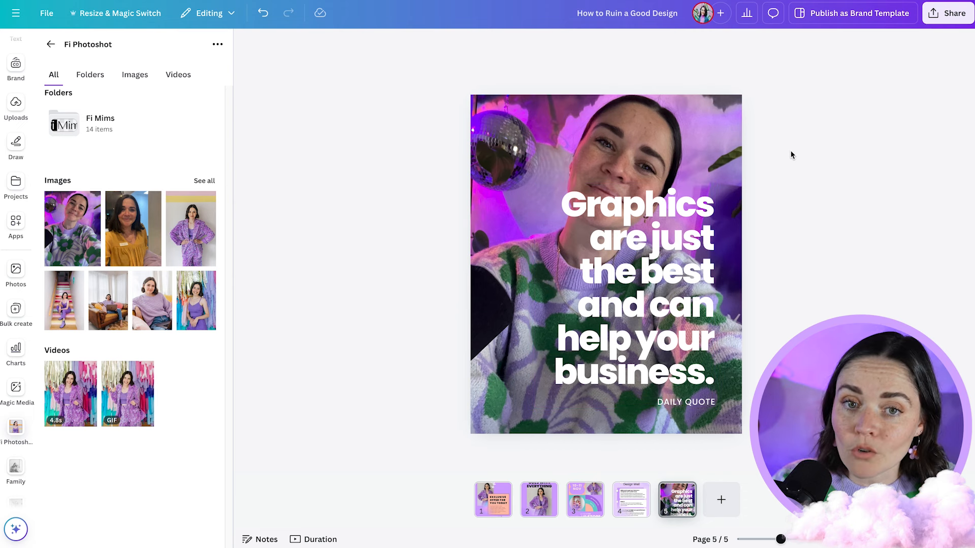
- Set the background photo's transparency to 37
left_click(655, 116)
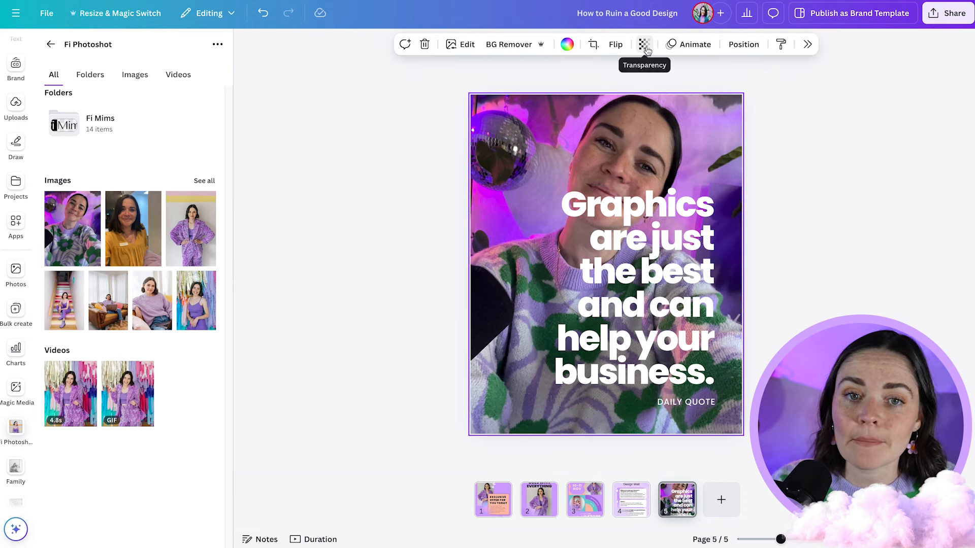
left_click(643, 44)
left_click_drag(673, 89, 619, 92)
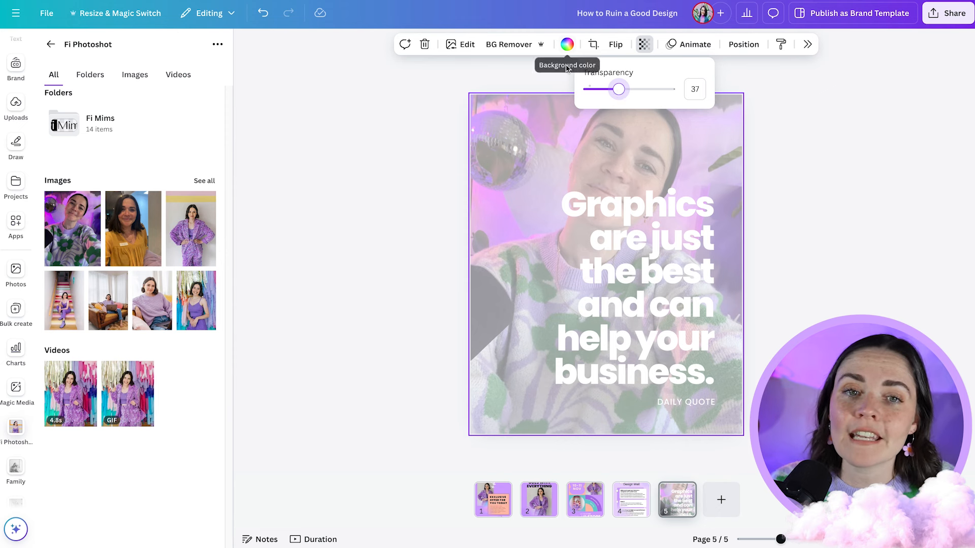
left_click(528, 138)
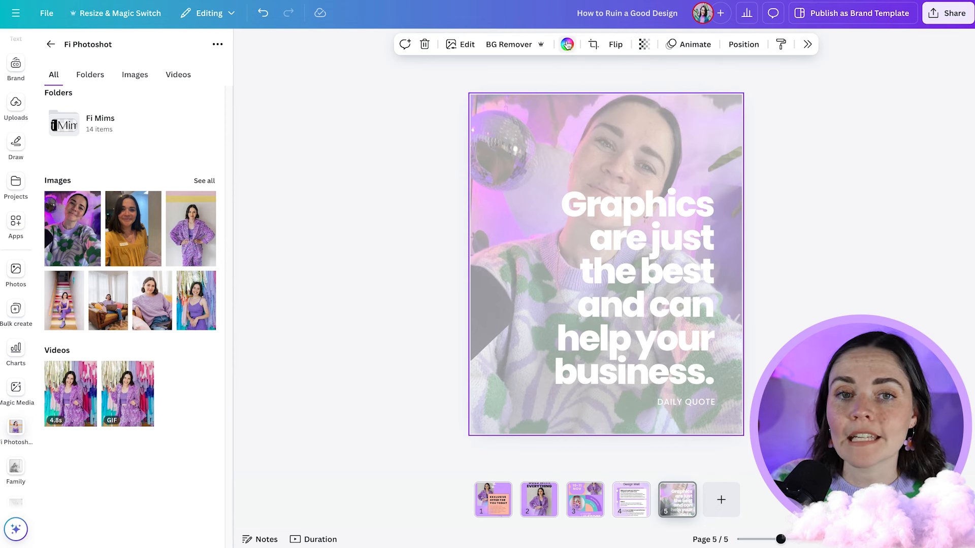
- Change page 5's background colour to the dark purple from the document colours
left_click(568, 47)
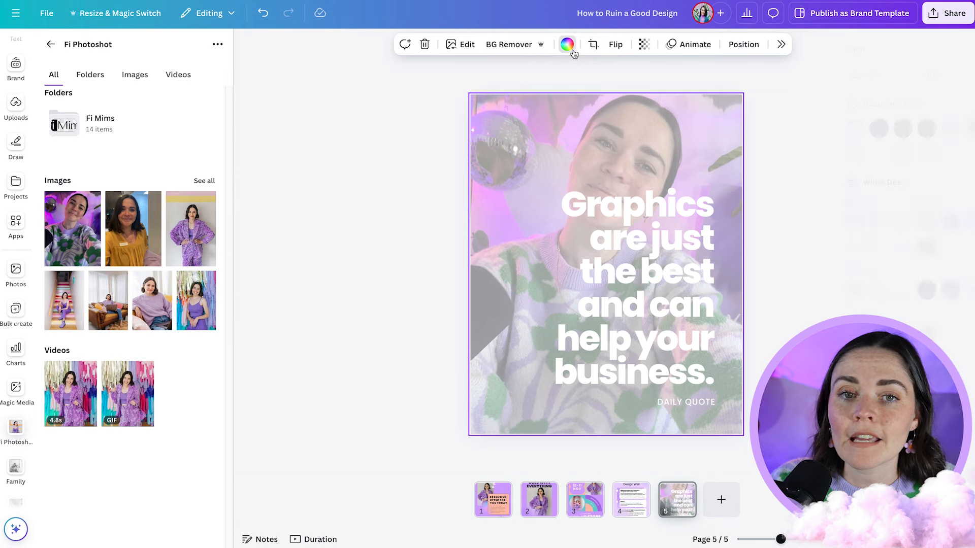
left_click(942, 129)
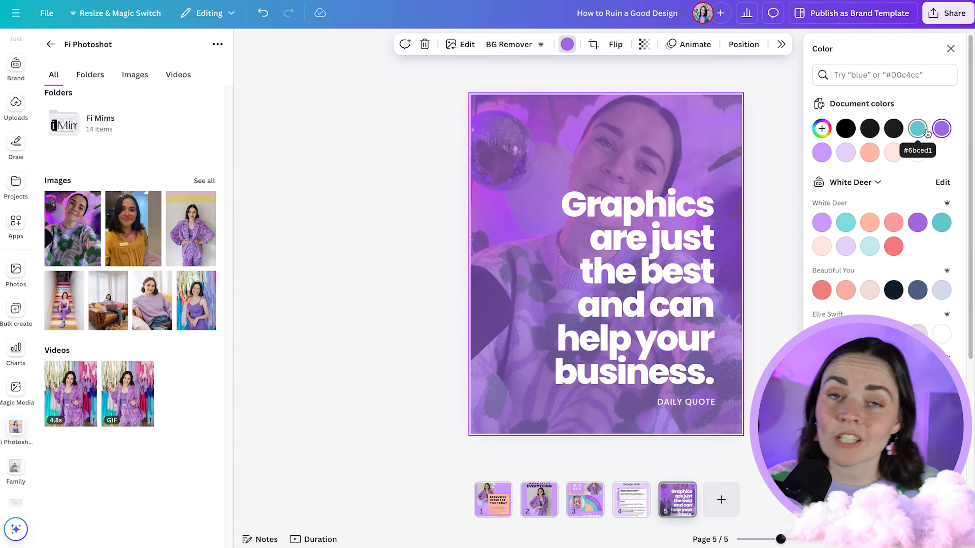
left_click(768, 303)
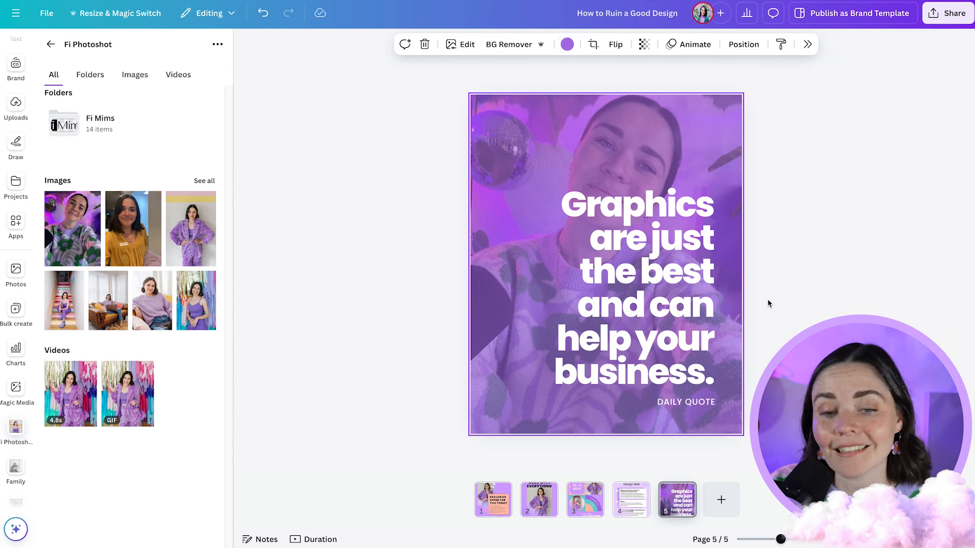
left_click(769, 303)
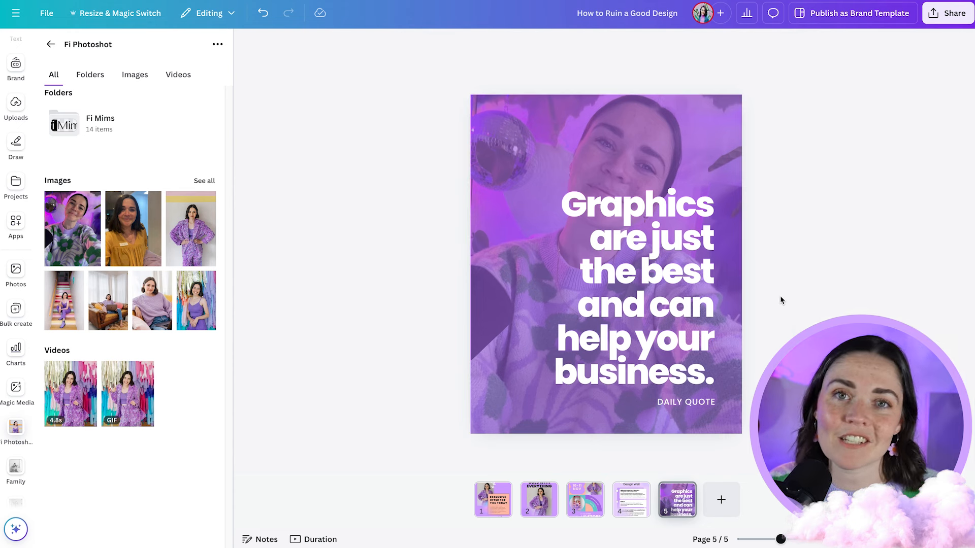